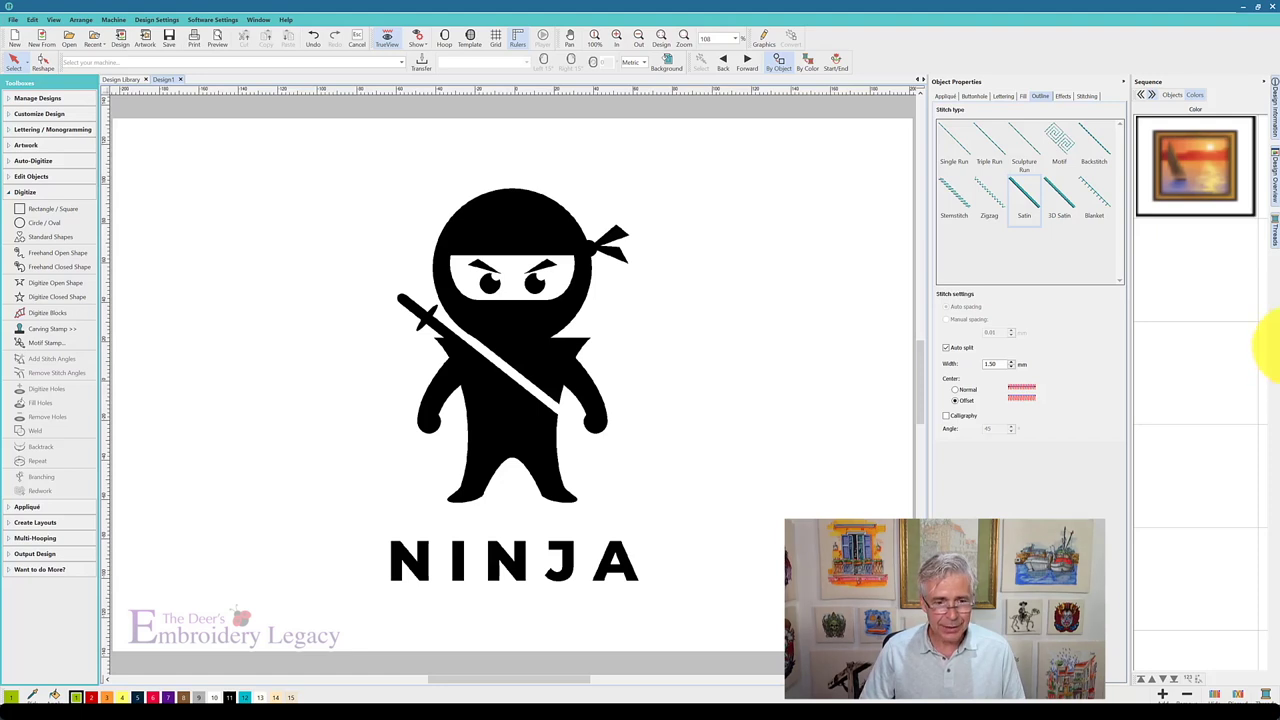
# - Start a closed Tatami fill shape, tracing the sword handle, the body's diagonal edge along the blade and the outer leg down to the foot
pyautogui.write('f')
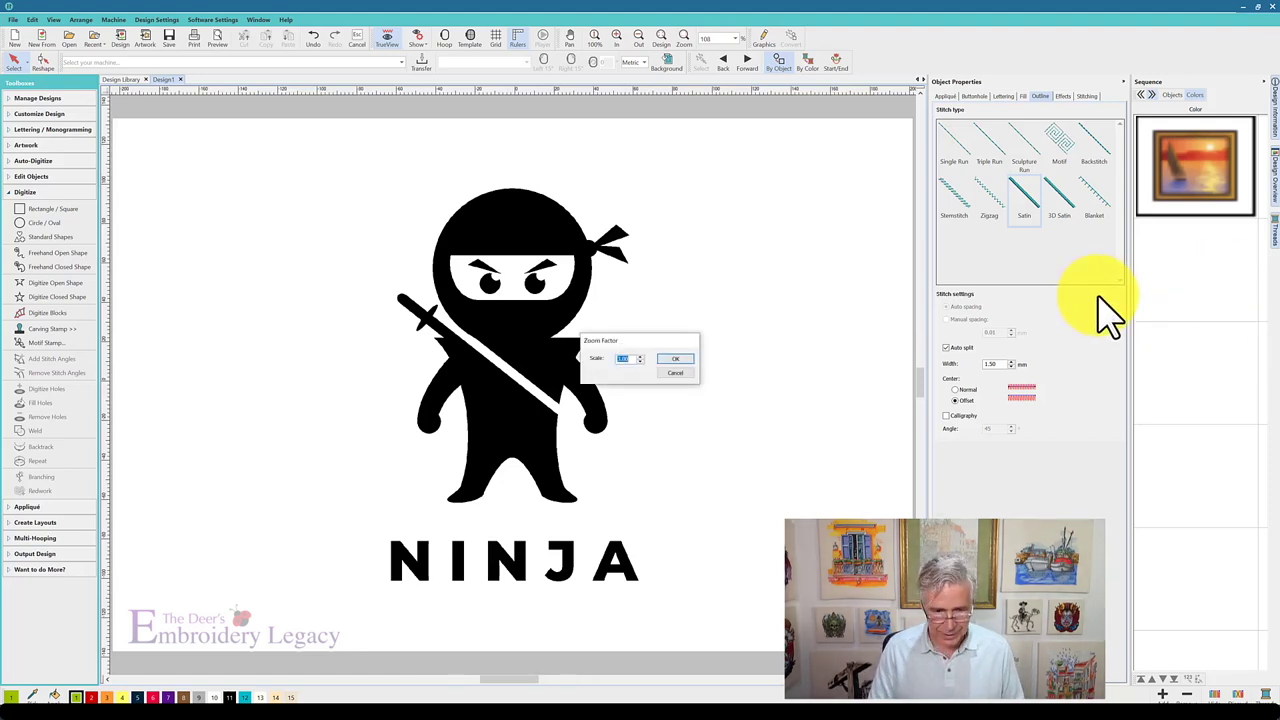
pyautogui.write('3')
pyautogui.press('Return')
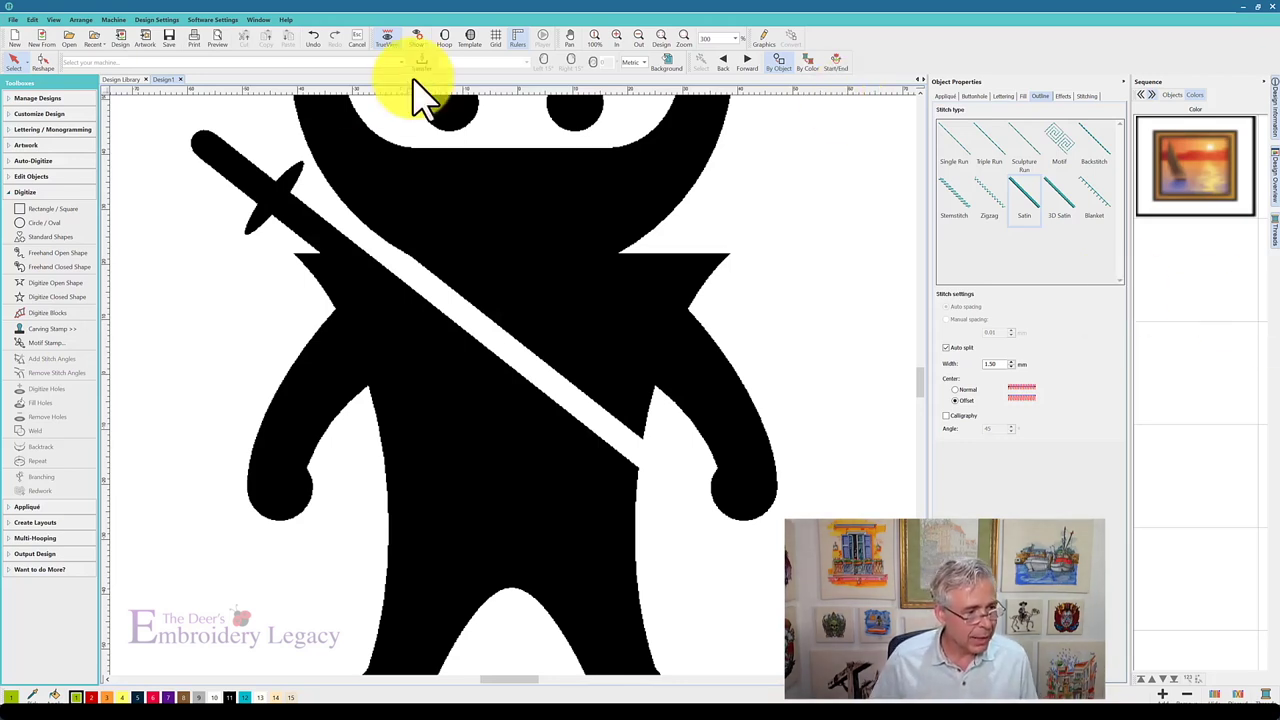
pyautogui.click(40, 301)
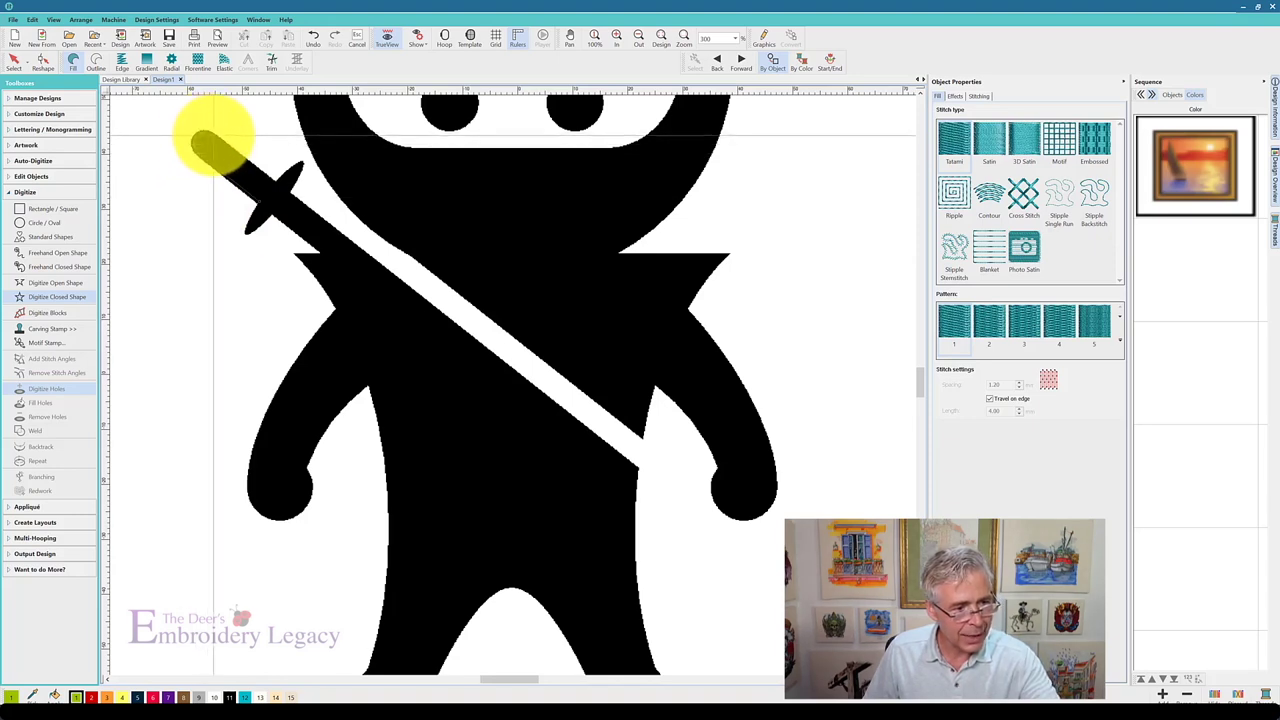
pyautogui.click(272, 185)
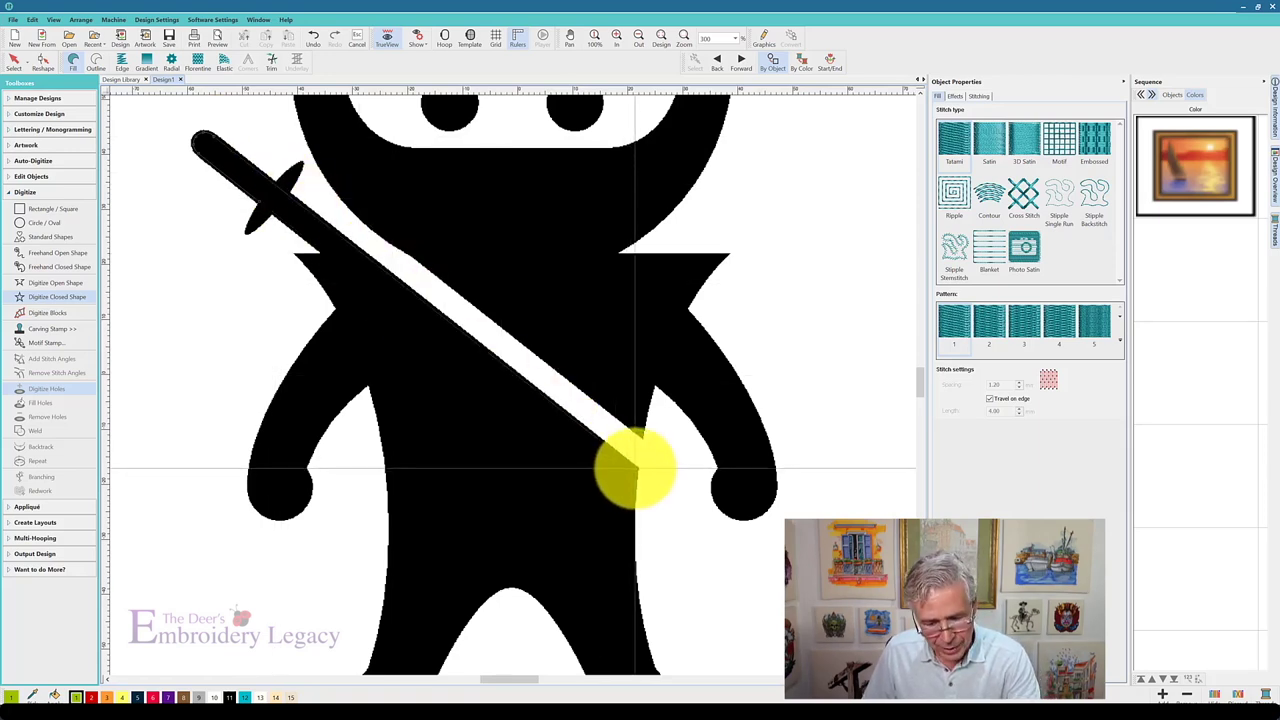
pyautogui.click(636, 468)
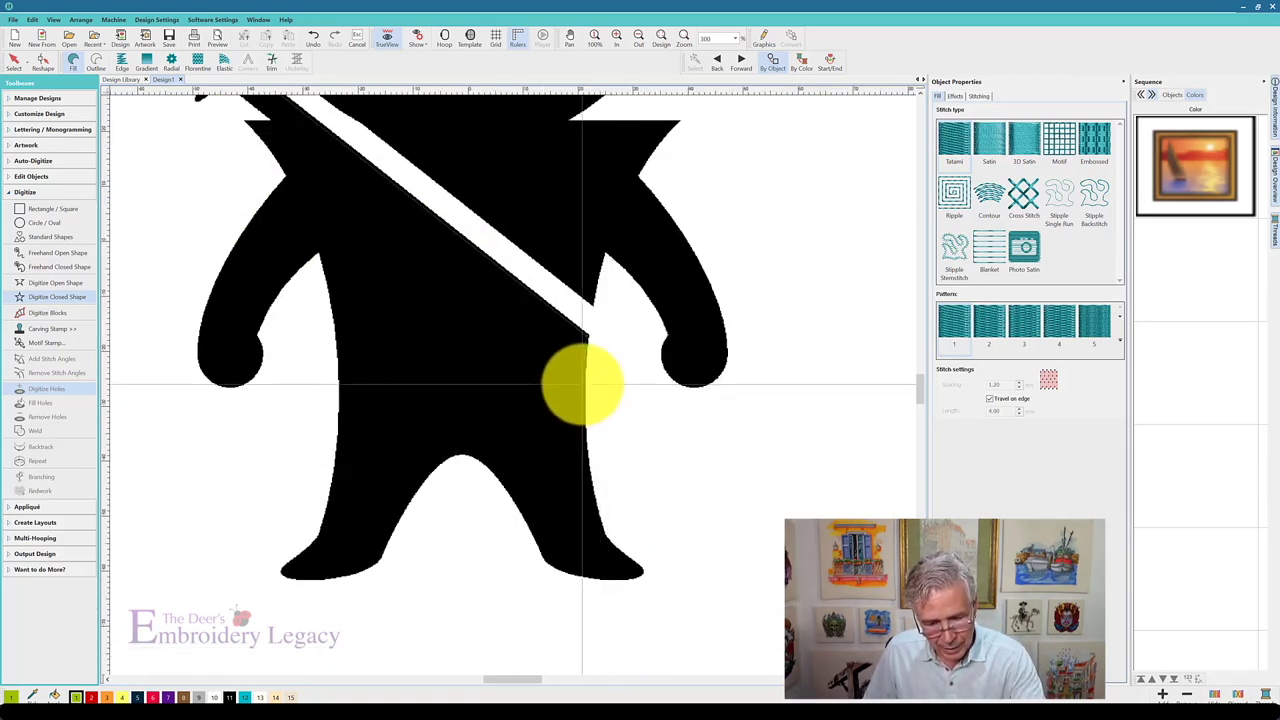
pyautogui.rightClick(583, 446)
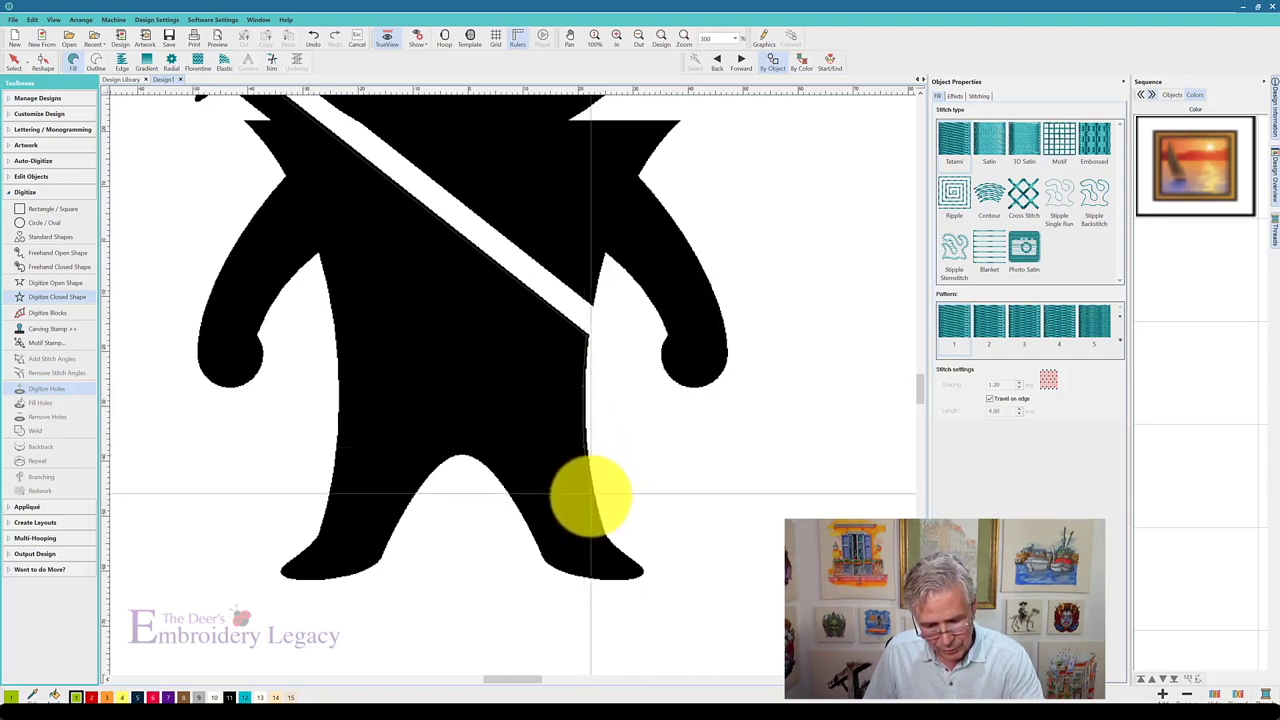
pyautogui.rightClick(590, 494)
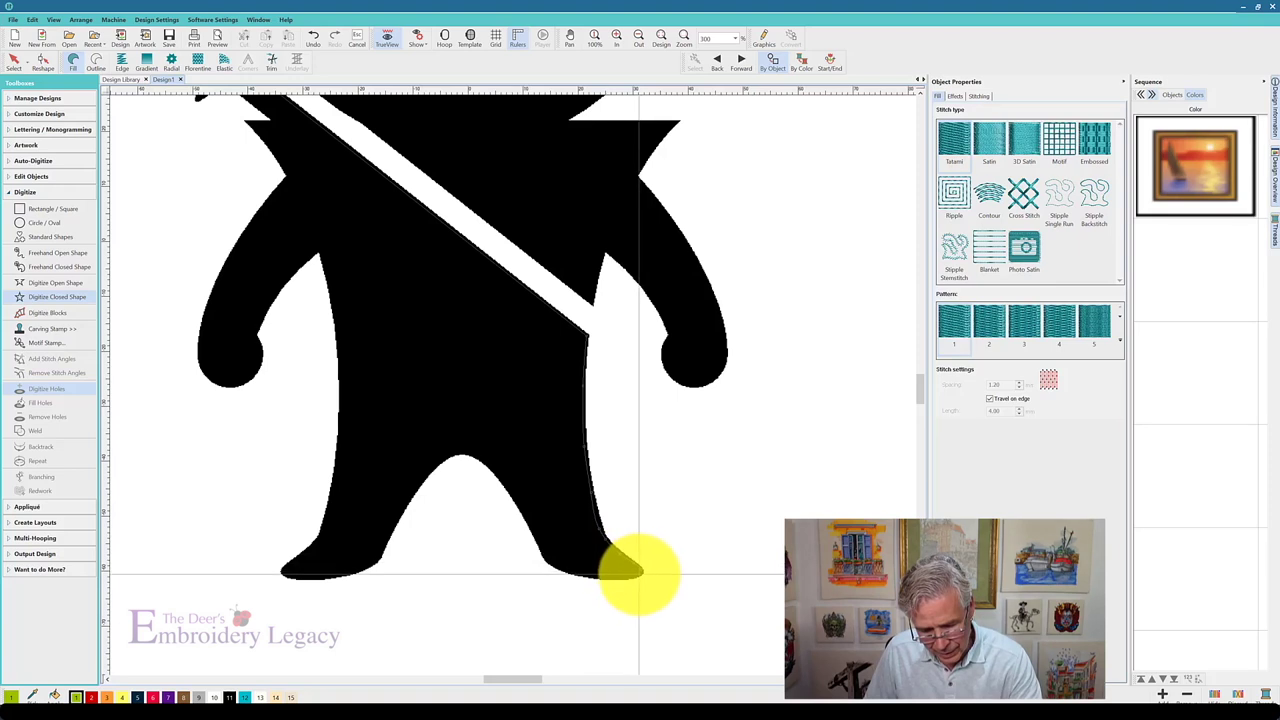
pyautogui.rightClick(600, 577)
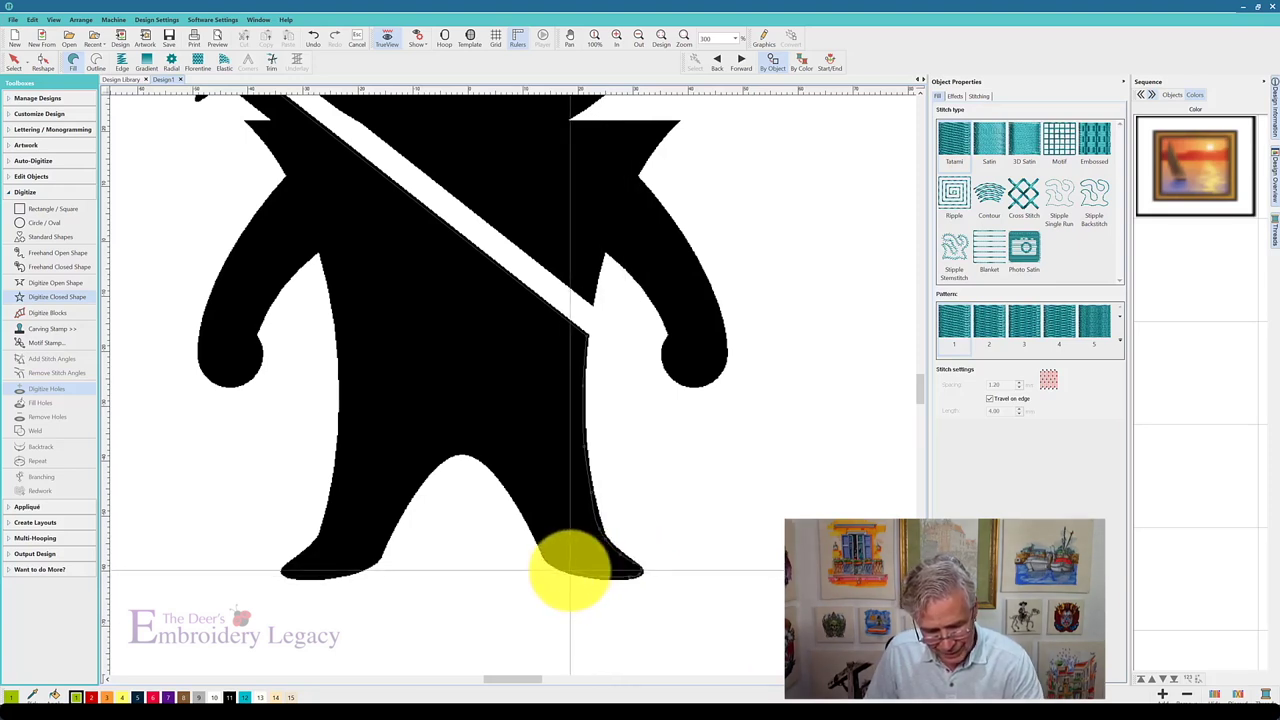
# - Continue the closed shape's outline along the arch between the legs and around the other foot to its outer ankle
pyautogui.click(548, 561)
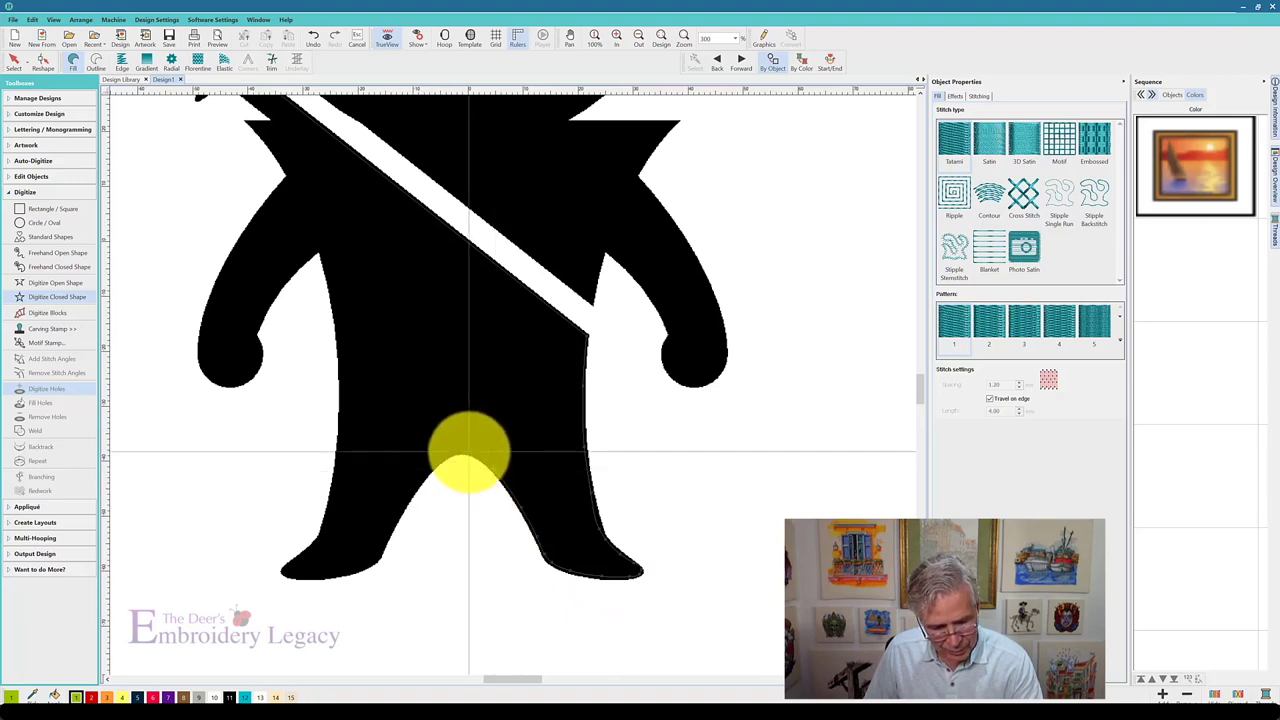
pyautogui.rightClick(433, 466)
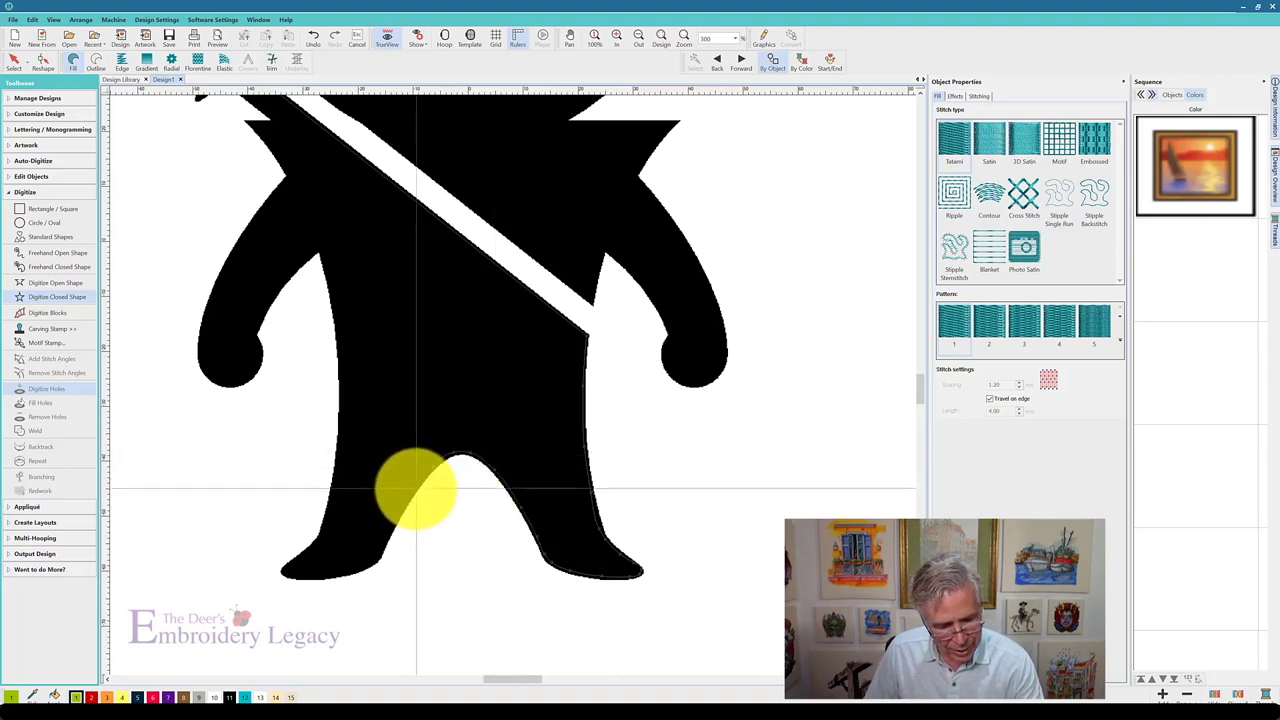
pyautogui.rightClick(398, 516)
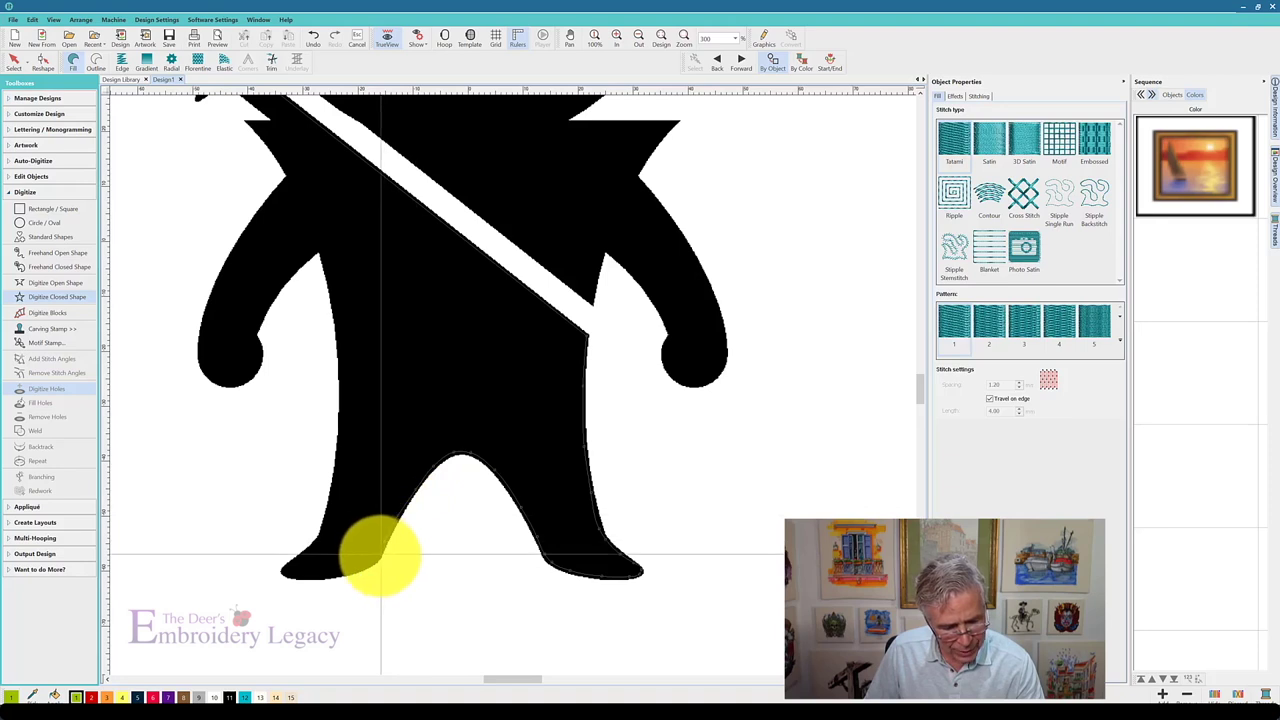
pyautogui.click(378, 557)
pyautogui.rightClick(353, 572)
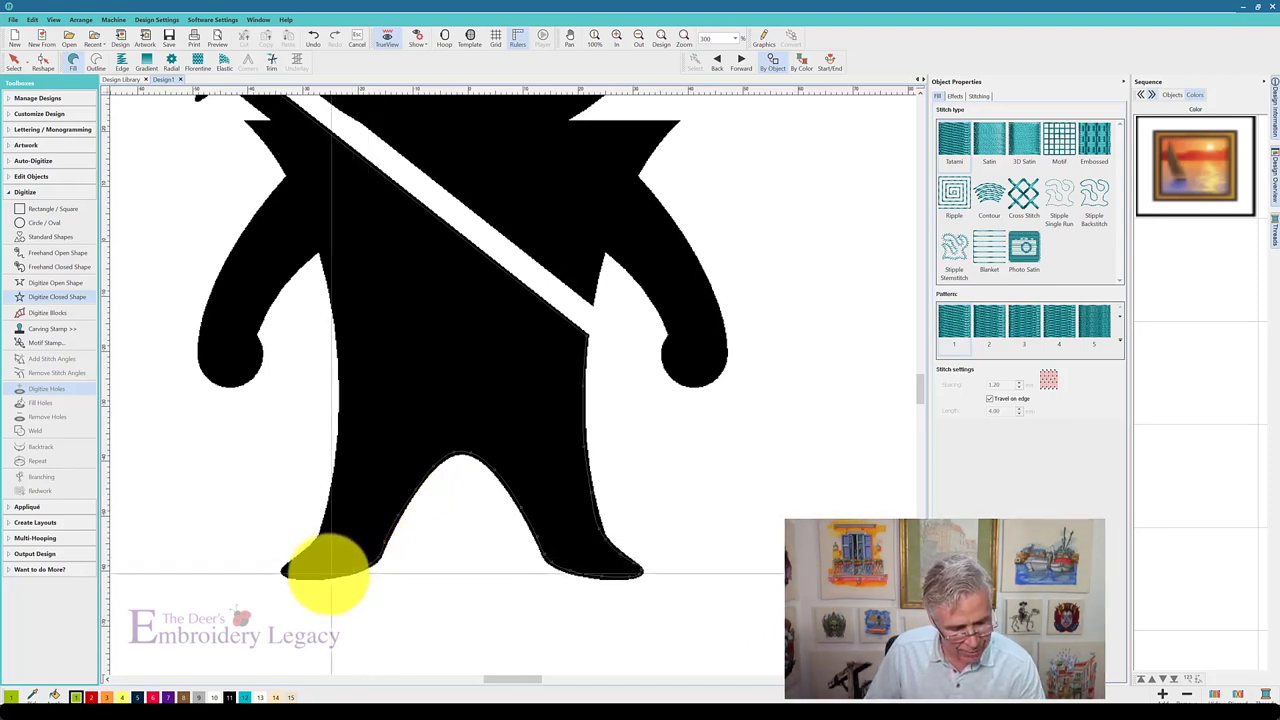
pyautogui.rightClick(326, 576)
pyautogui.rightClick(283, 571)
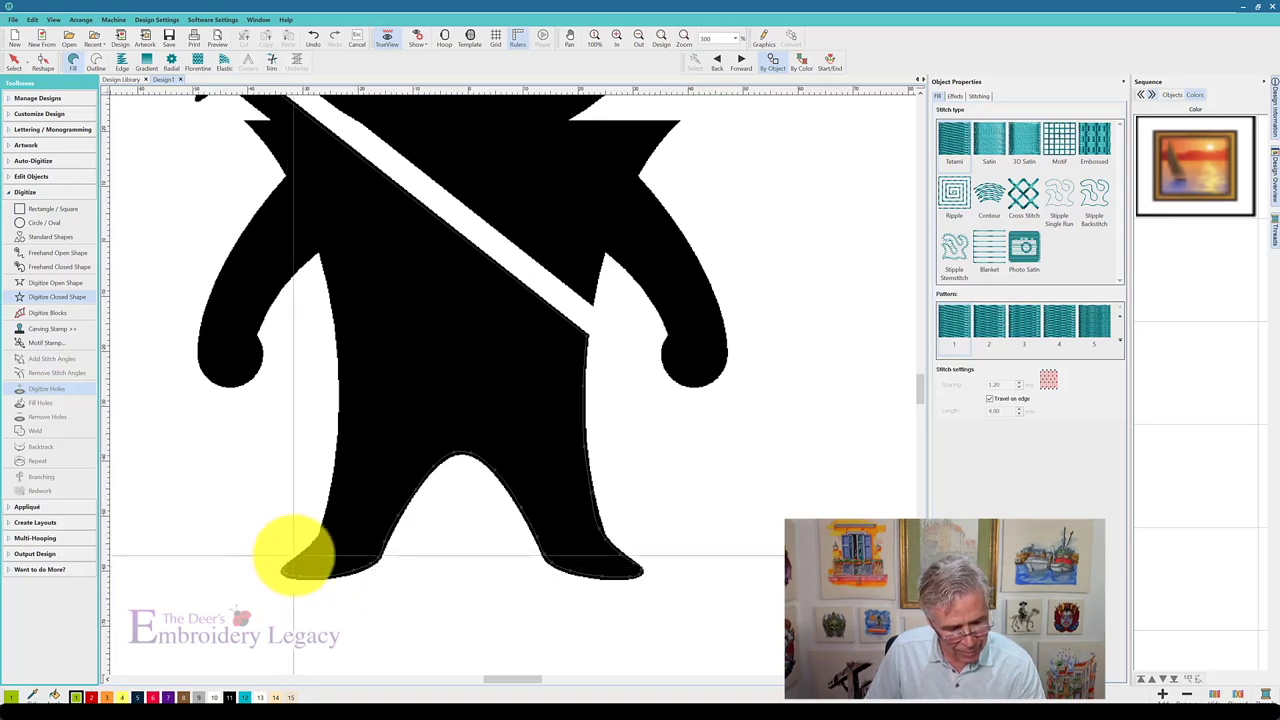
pyautogui.click(320, 535)
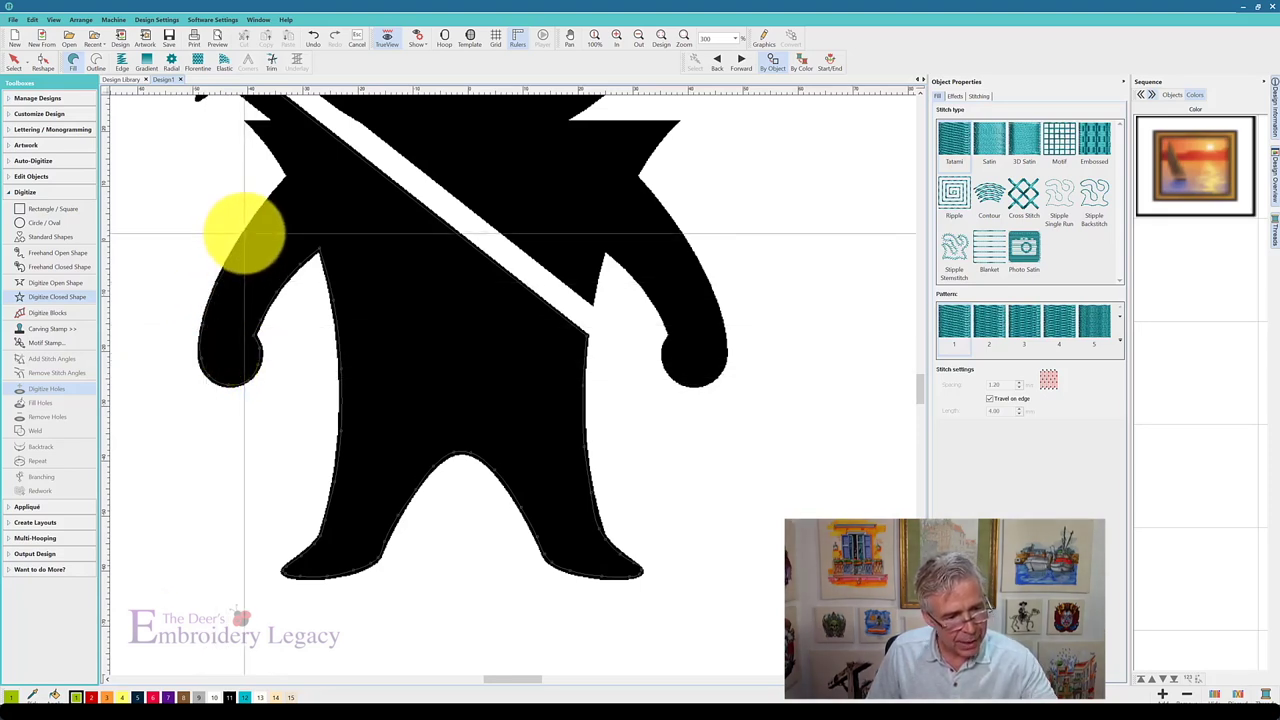
# - Trace the remaining body side, the arm and the pointed shoulder beside the sword, and complete the closed fill shape
pyautogui.rightClick(275, 151)
pyautogui.rightClick(261, 133)
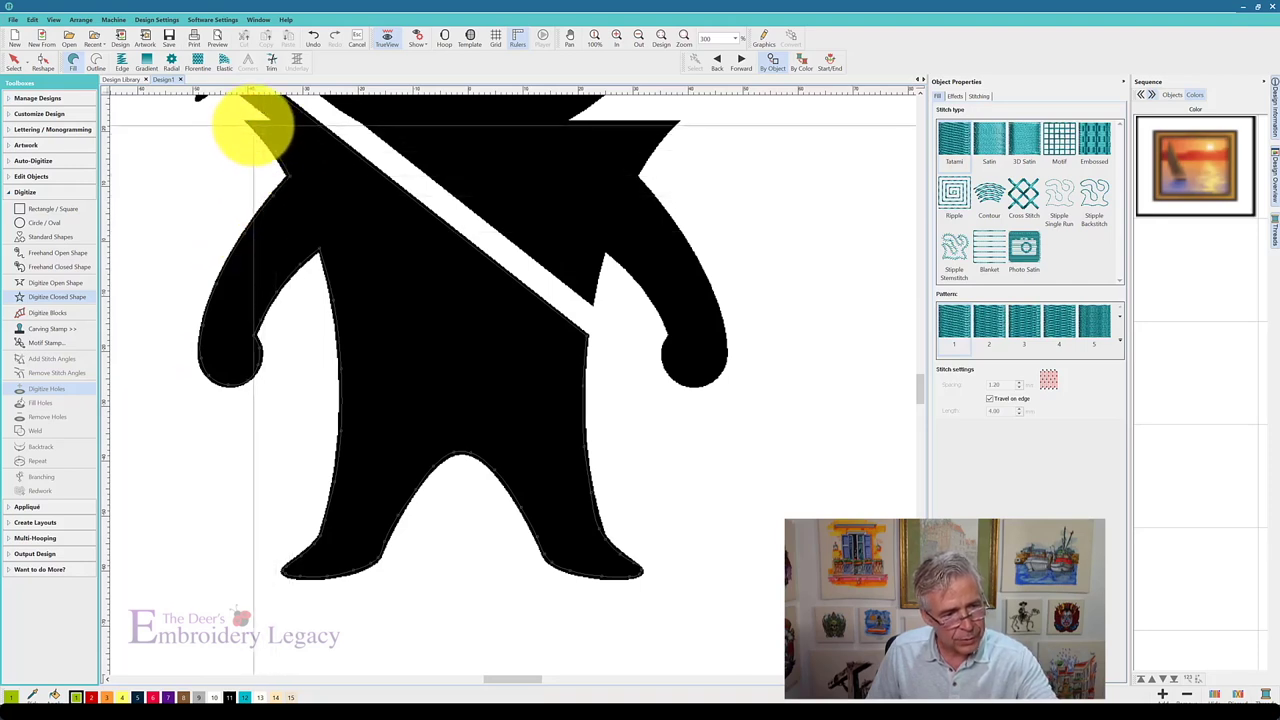
pyautogui.click(252, 124)
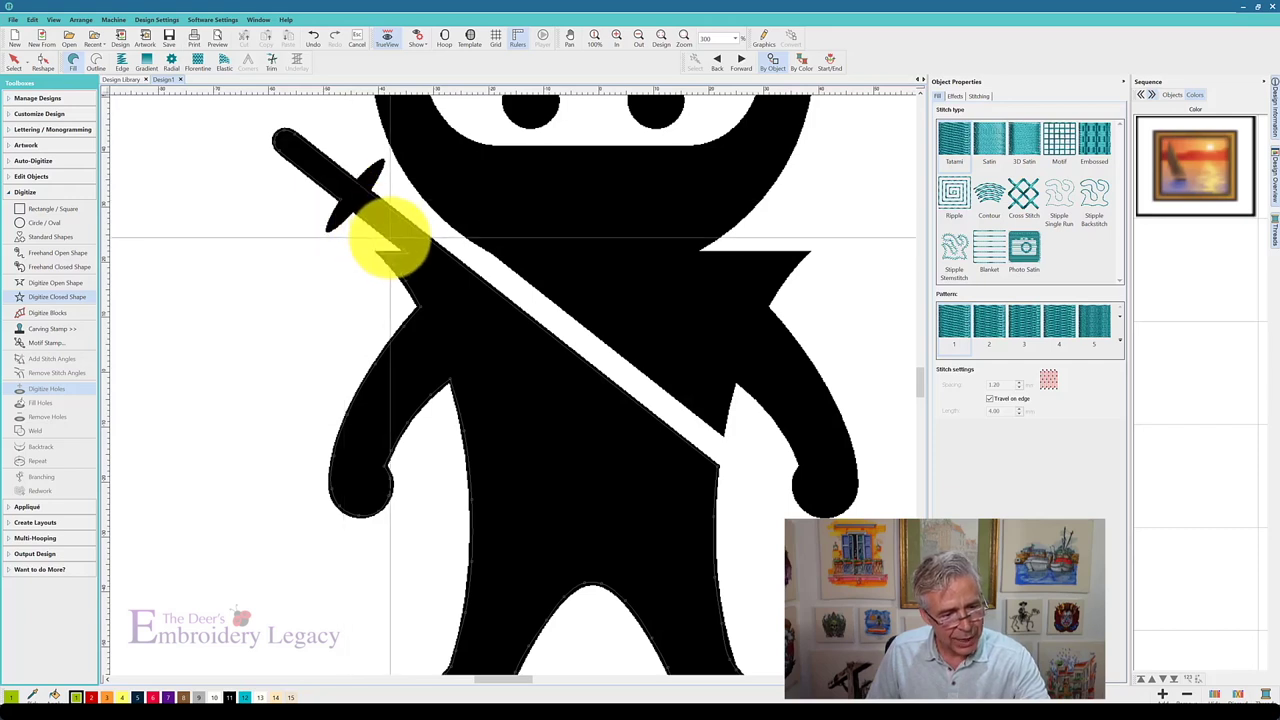
pyautogui.press('Return')
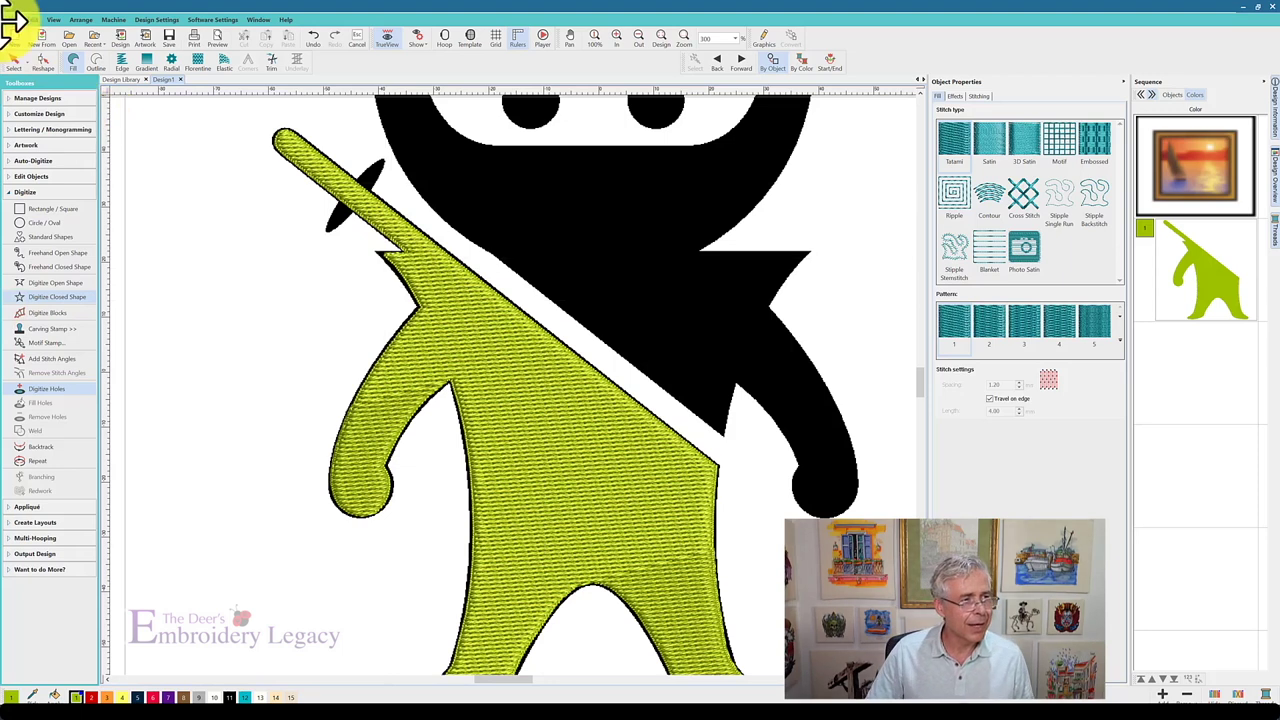
# - Set the body fill's stitch spacing to 1.20 mm and turn off its underlay
pyautogui.click(14, 58)
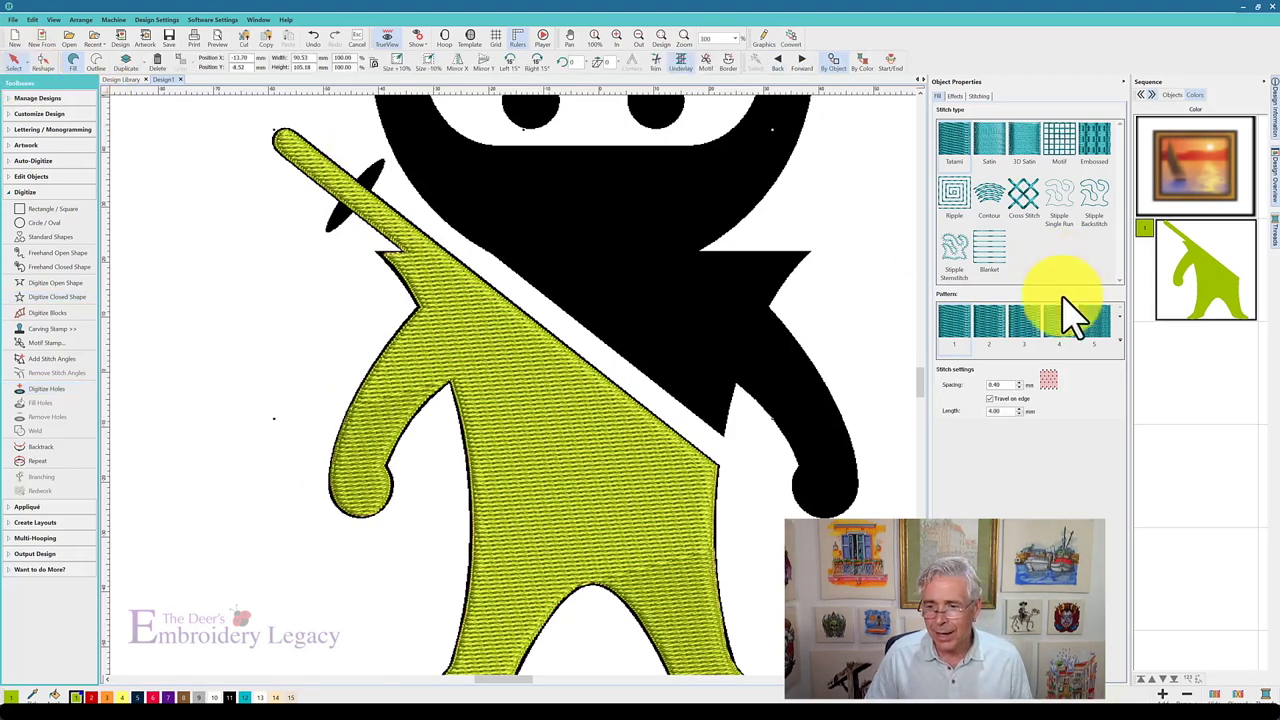
pyautogui.click(818, 375)
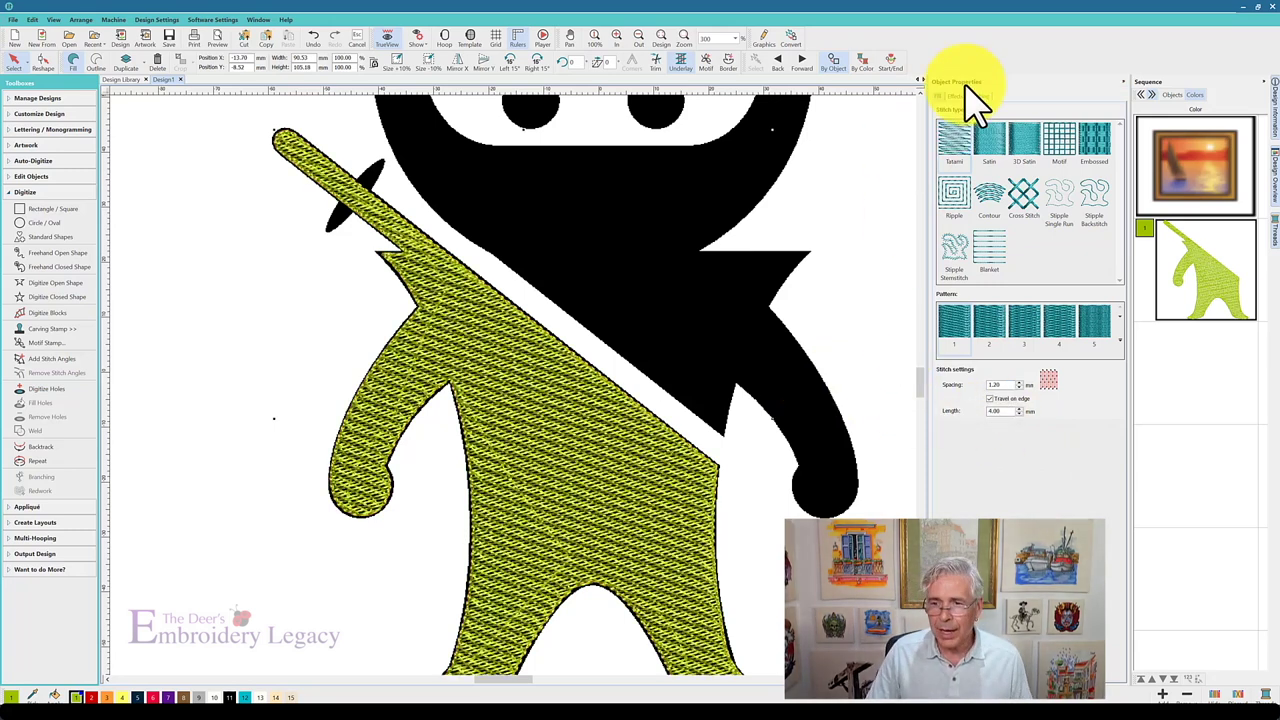
pyautogui.click(979, 96)
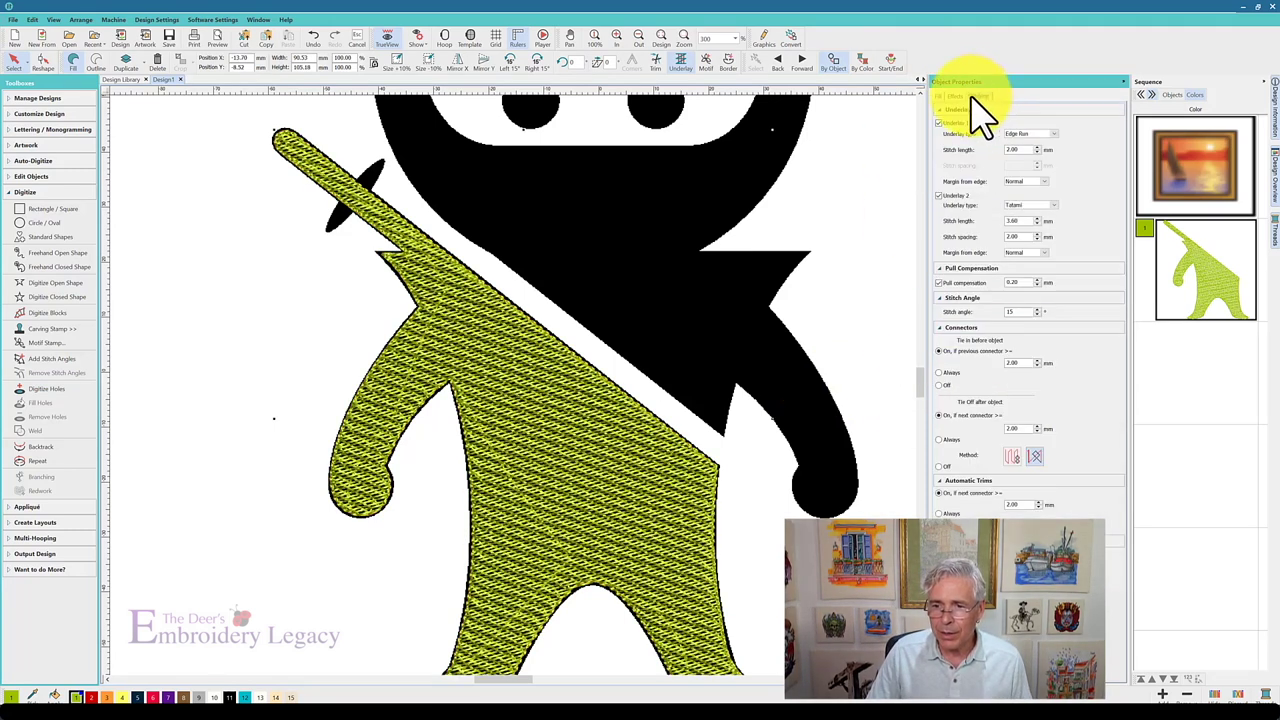
pyautogui.click(939, 123)
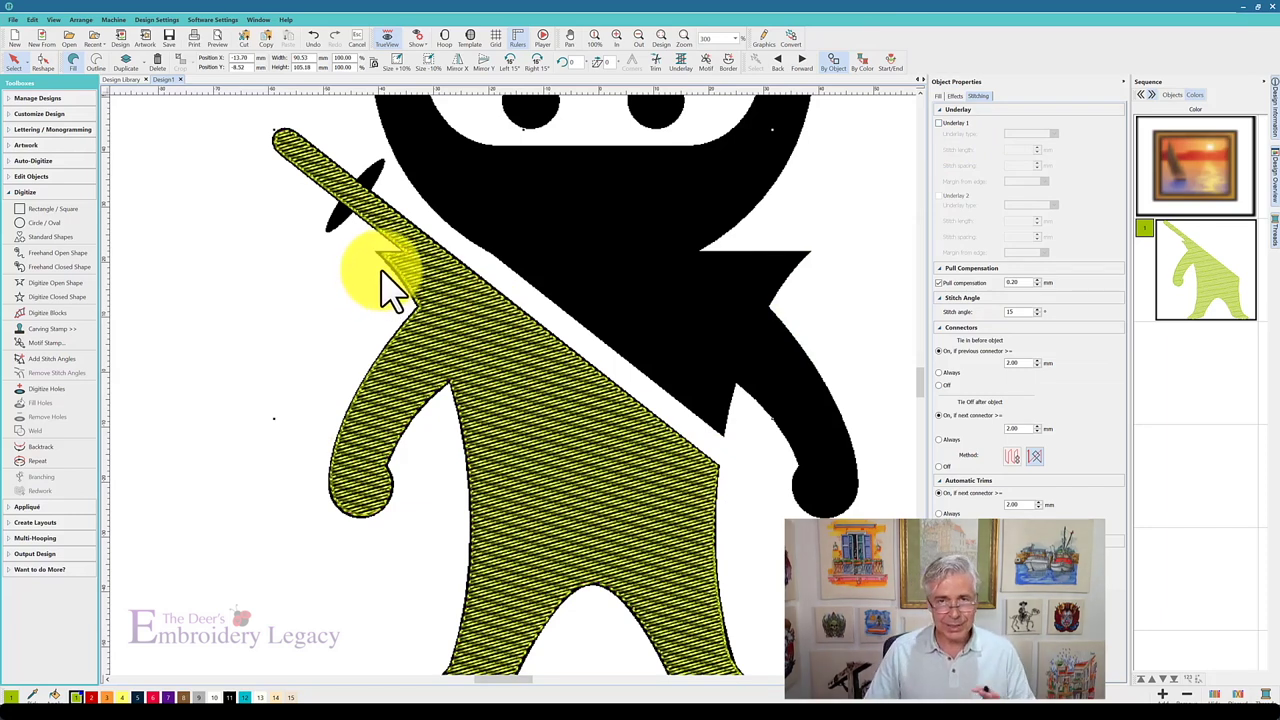
# - Digitize an open 1.50 mm offset satin outline around the sword handle above the guard
pyautogui.press('t')
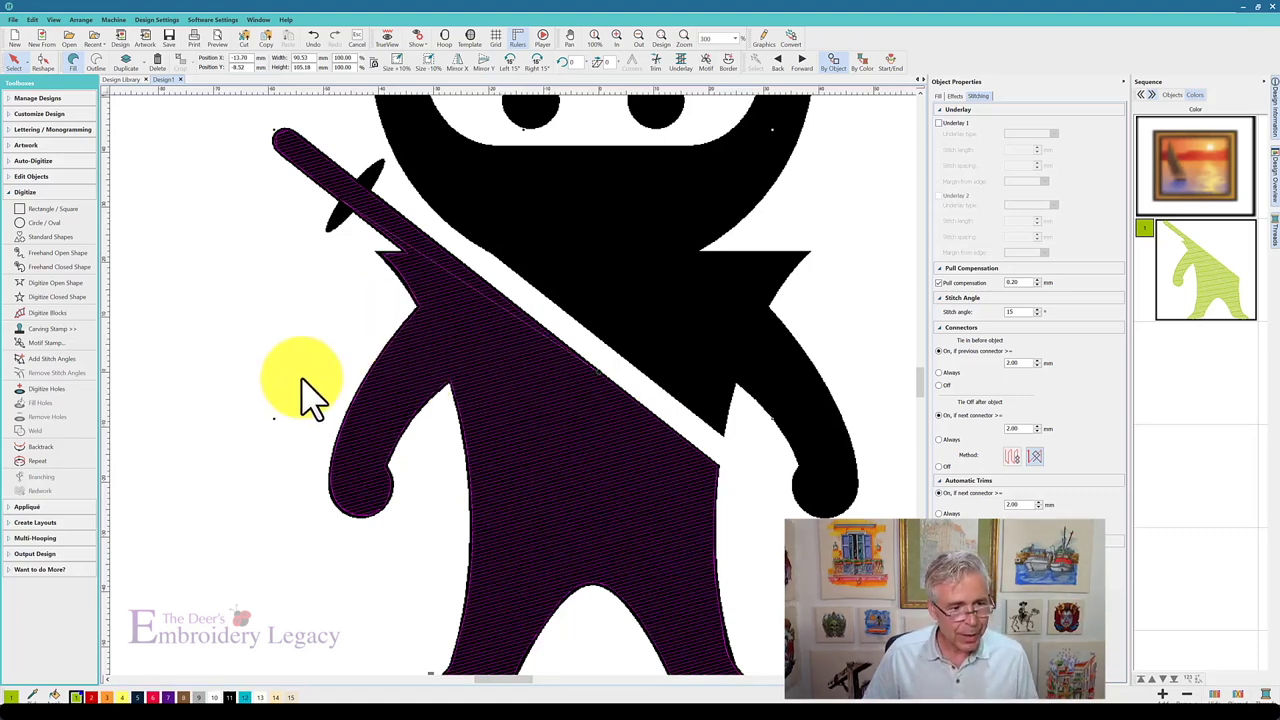
pyautogui.click(56, 284)
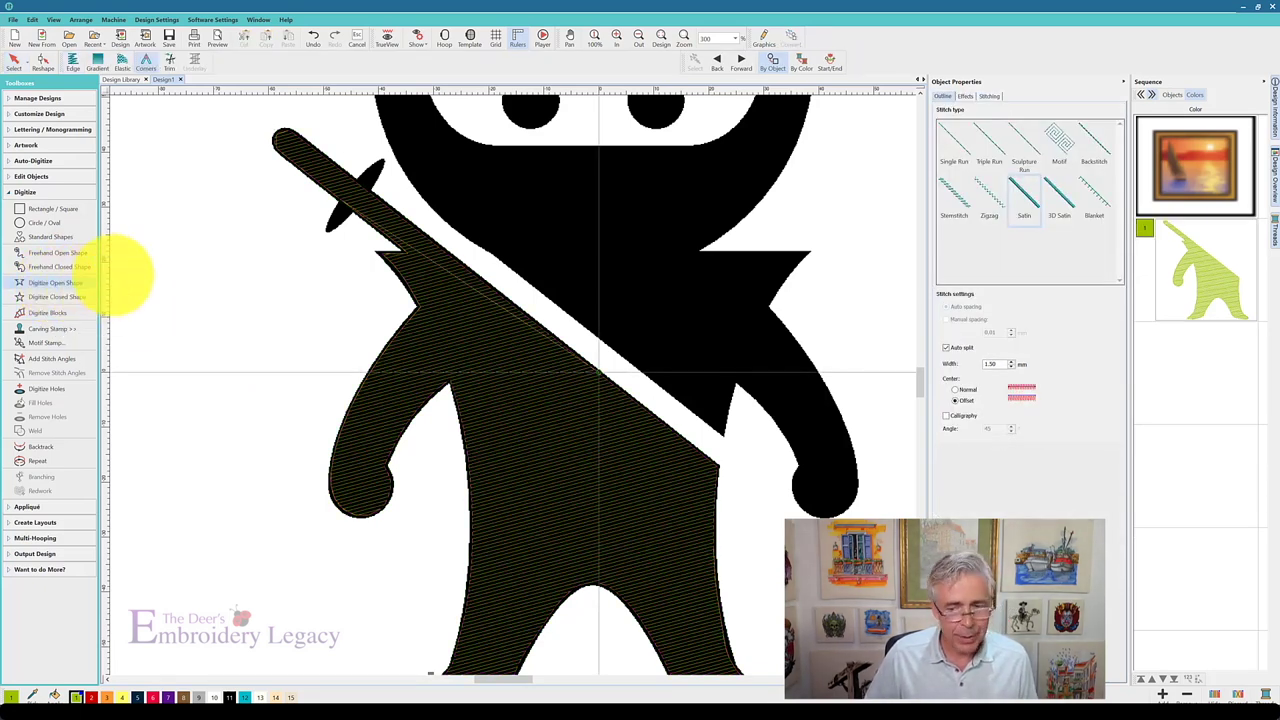
pyautogui.click(1030, 198)
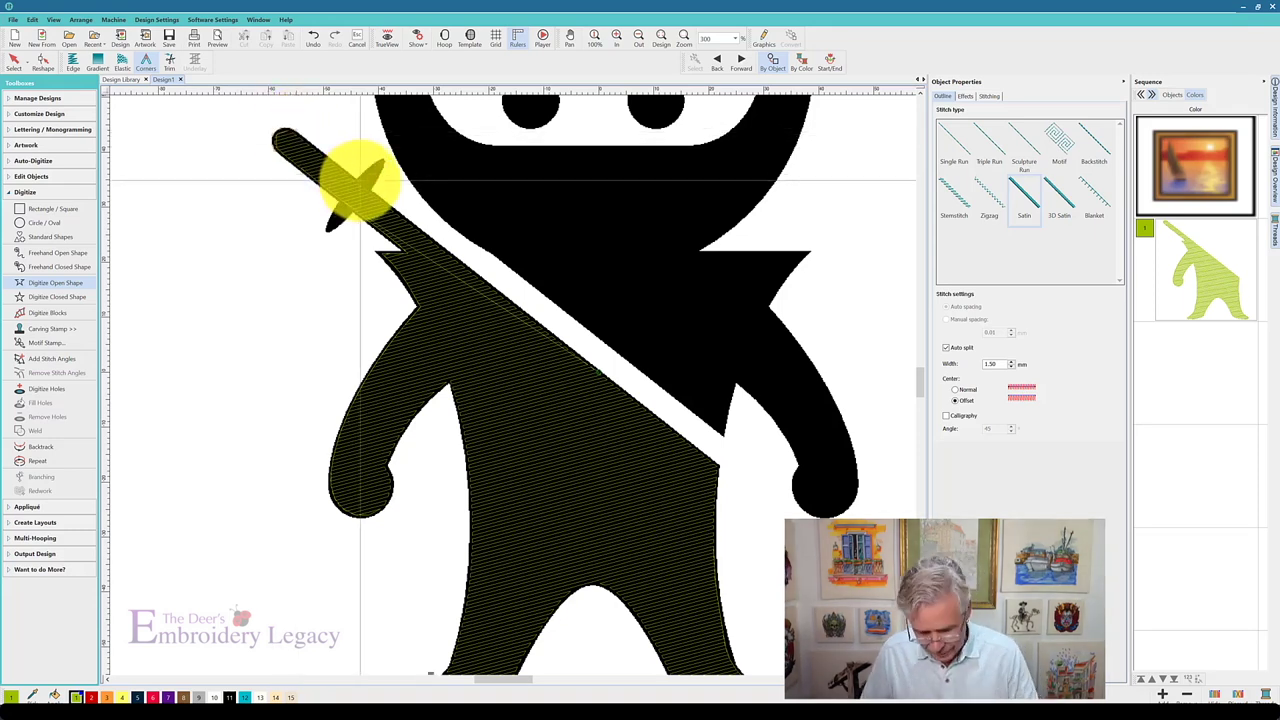
pyautogui.press('Return')
pyautogui.press('Return')
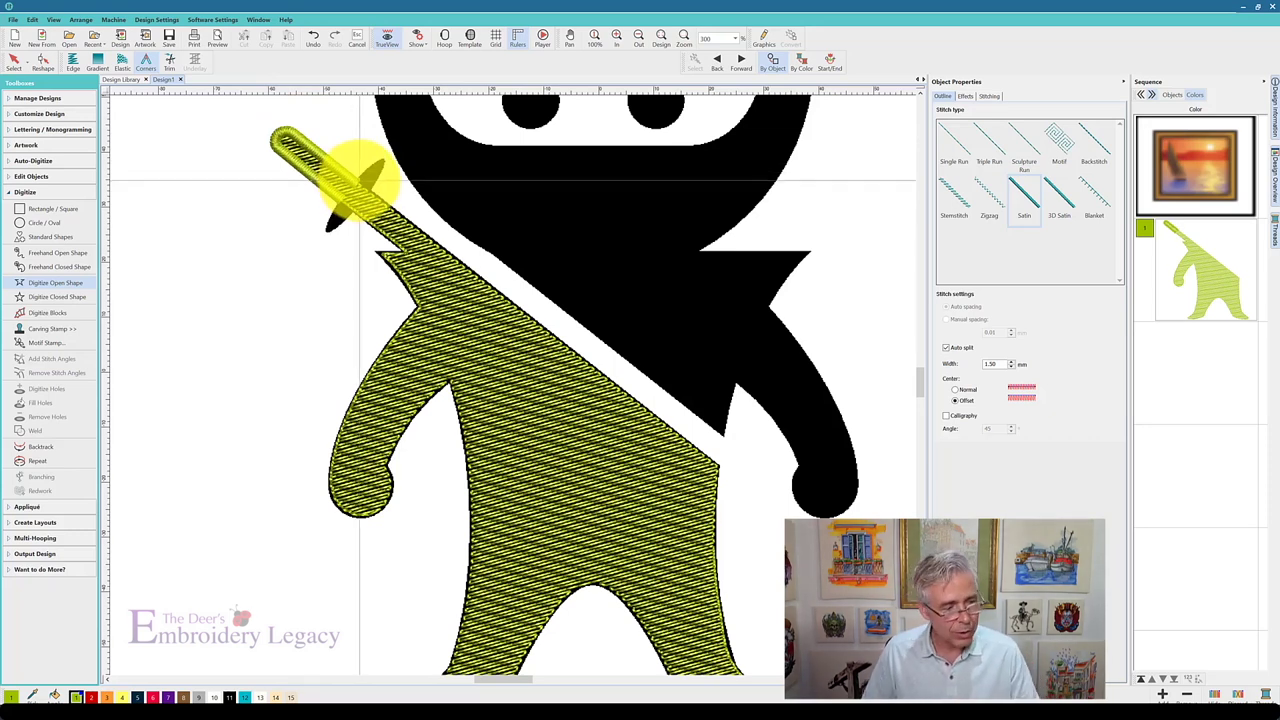
# - Digitize an open 1.50 mm offset satin outline from the sword guard around the filled body, legs and arm
pyautogui.click(50, 282)
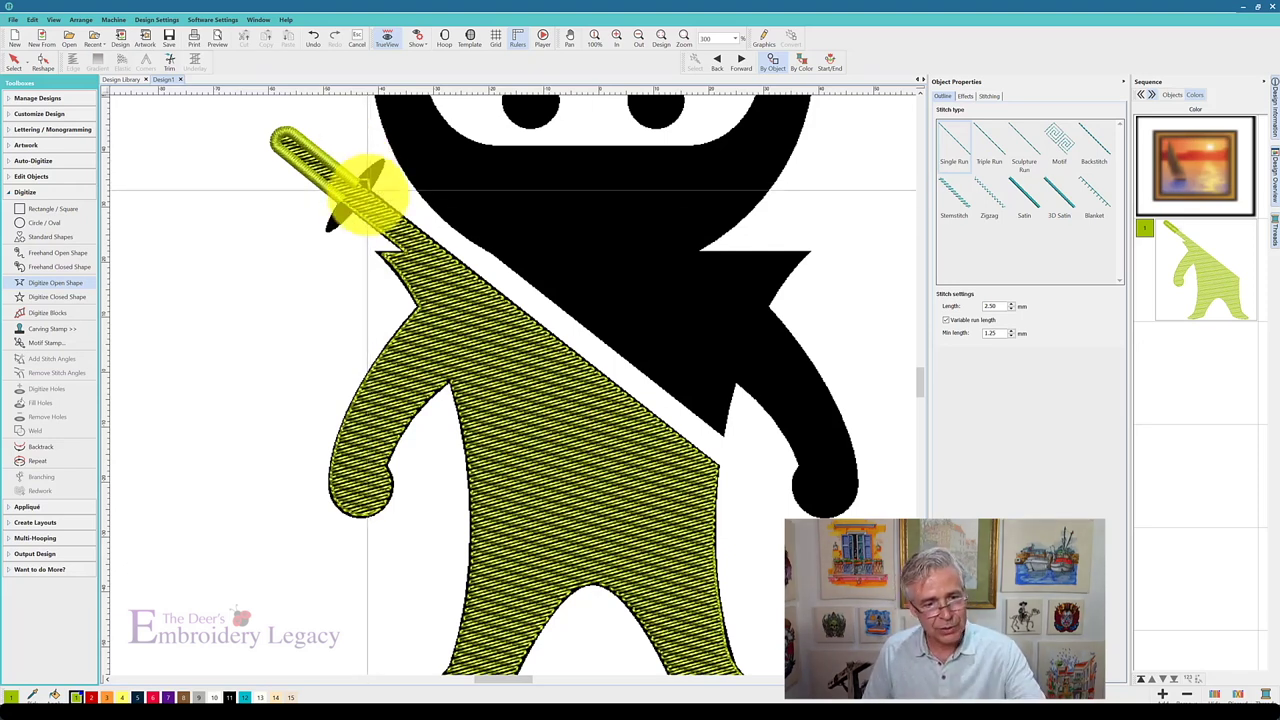
pyautogui.click(1024, 205)
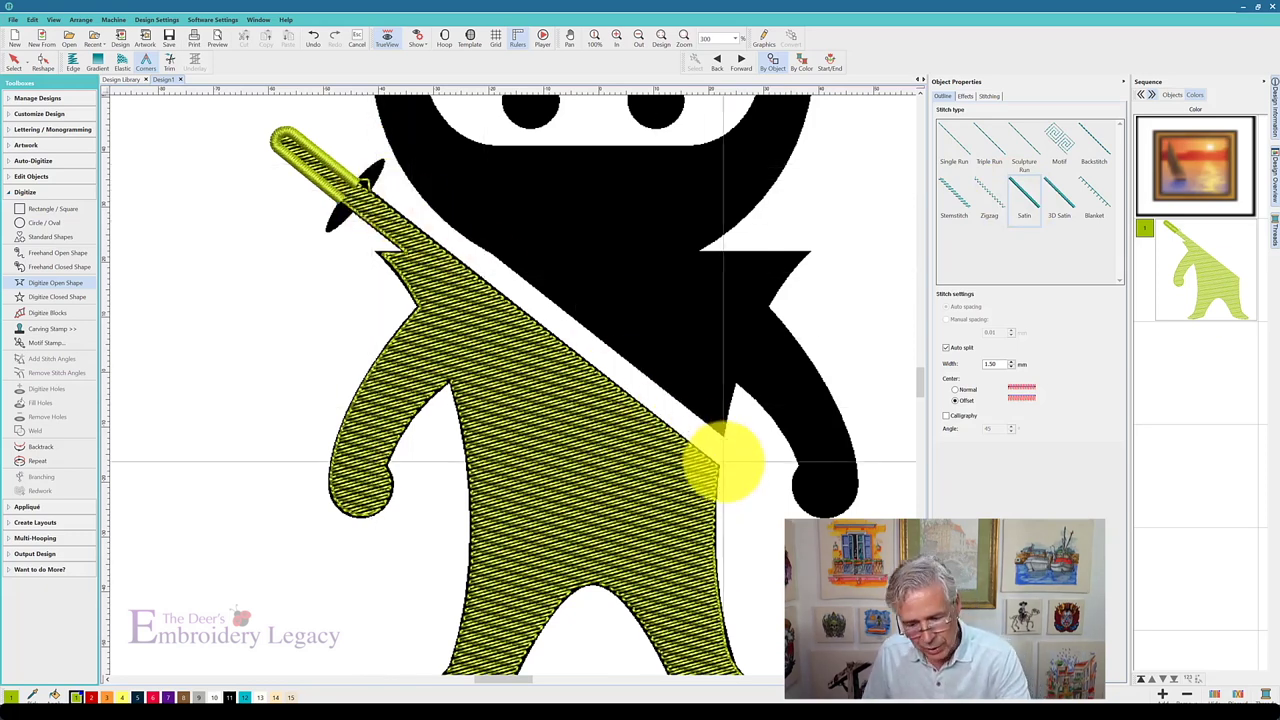
pyautogui.moveTo(707, 579); pyautogui.dragTo(615, 447)
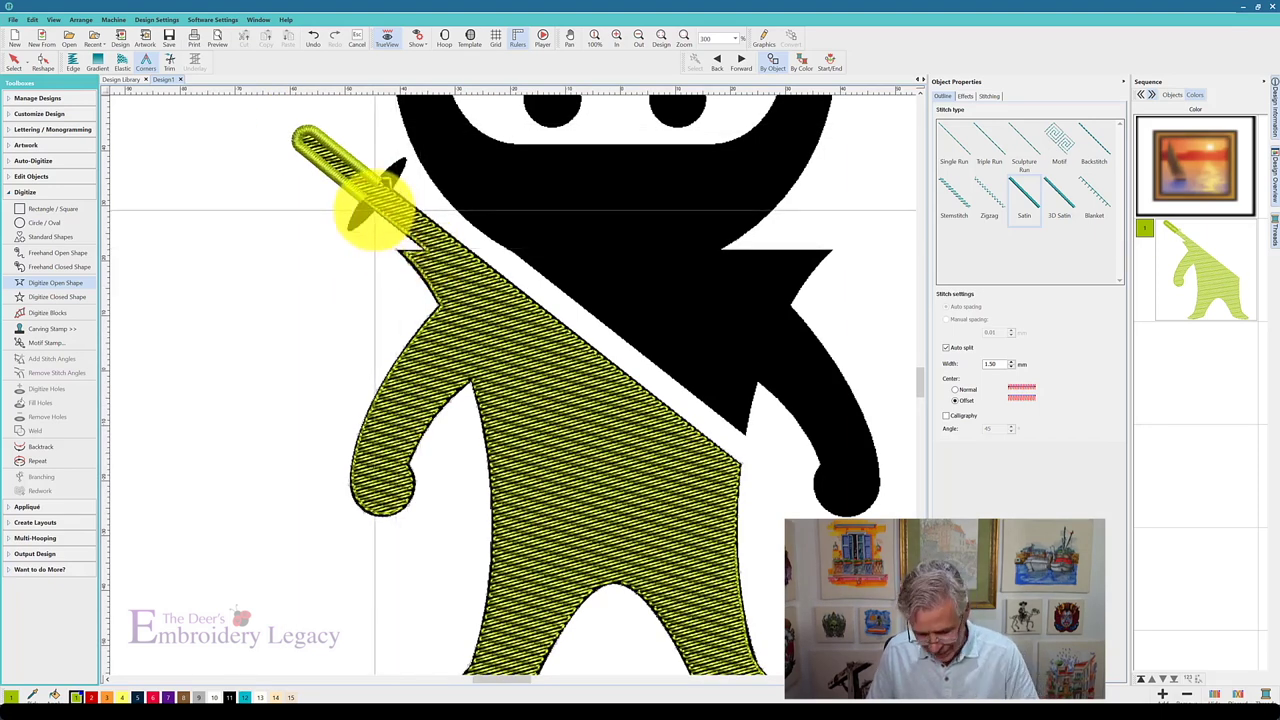
pyautogui.press('r')
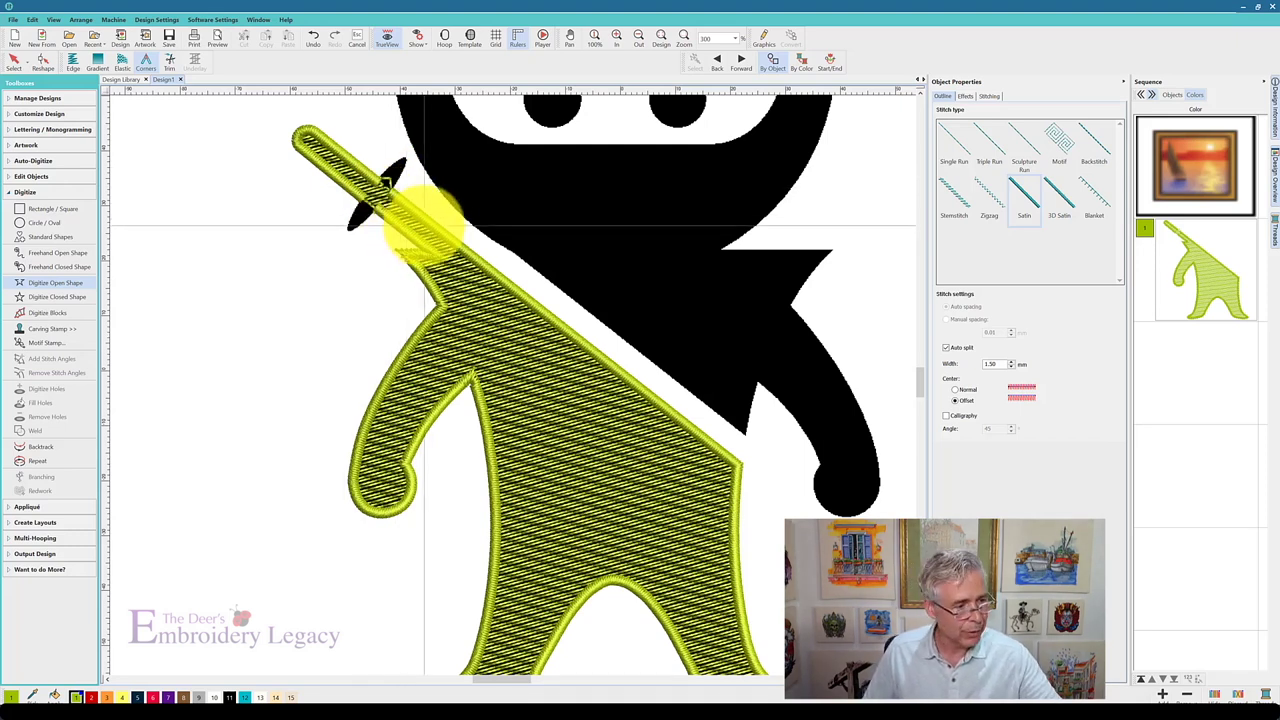
# - Digitize the sword guard as a satin-filled block shape across the handle, using paired points along its edges
pyautogui.click(37, 314)
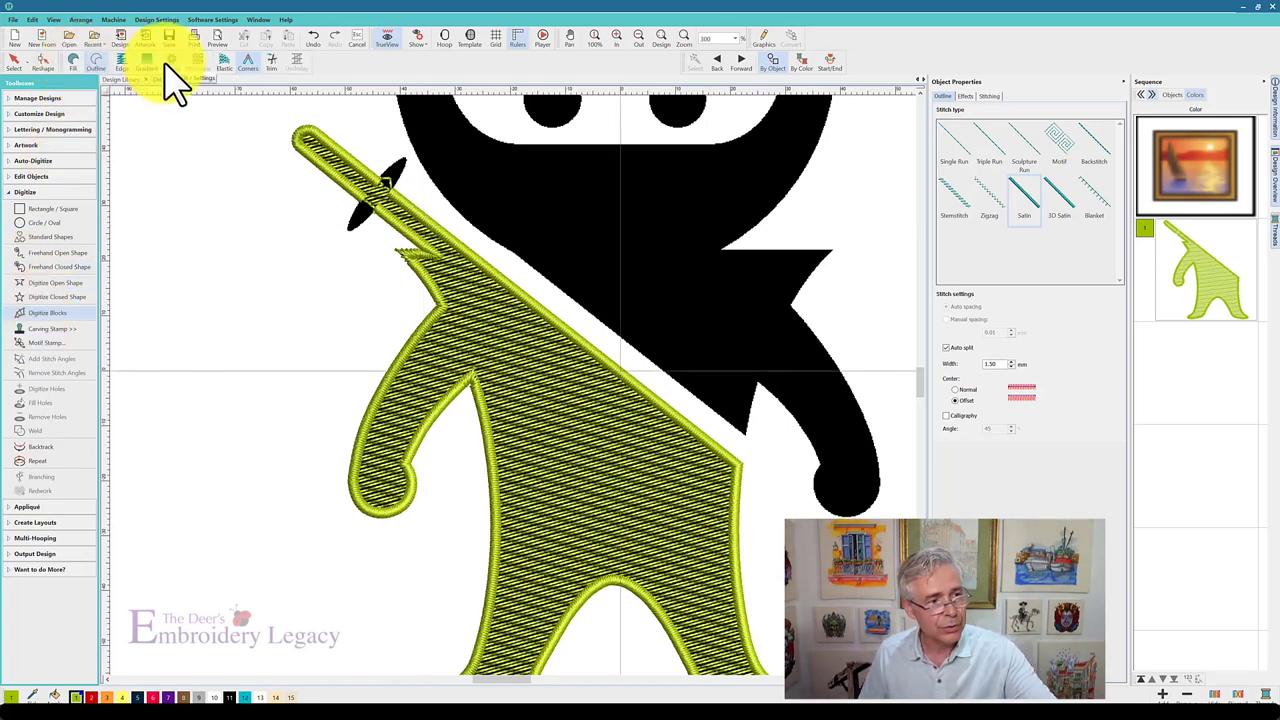
pyautogui.click(73, 62)
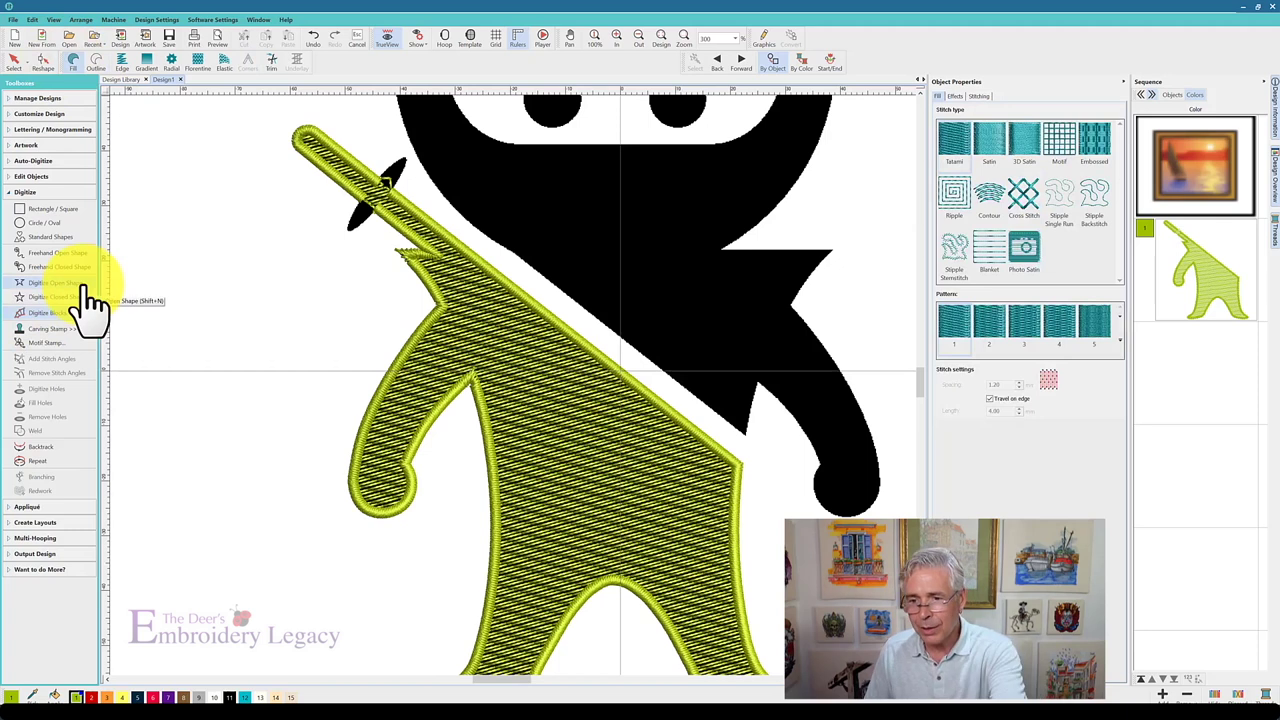
pyautogui.click(980, 142)
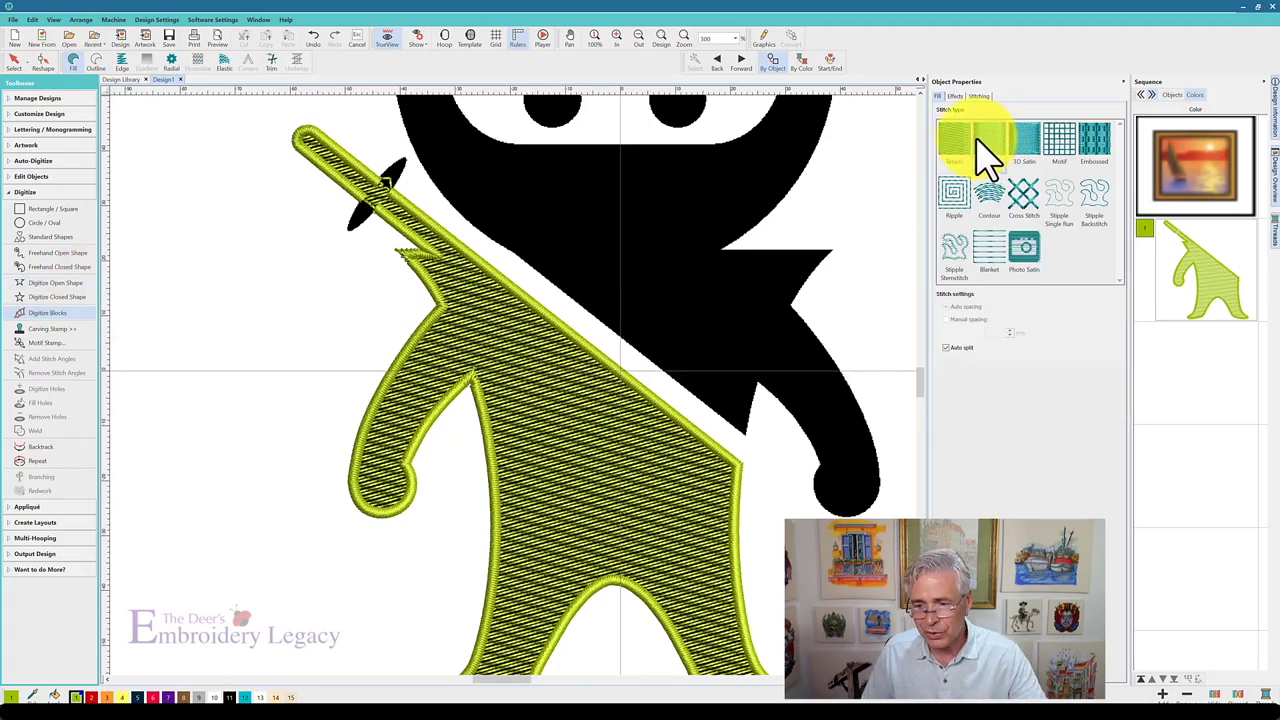
pyautogui.click(348, 228)
pyautogui.click(353, 230)
pyautogui.click(355, 210)
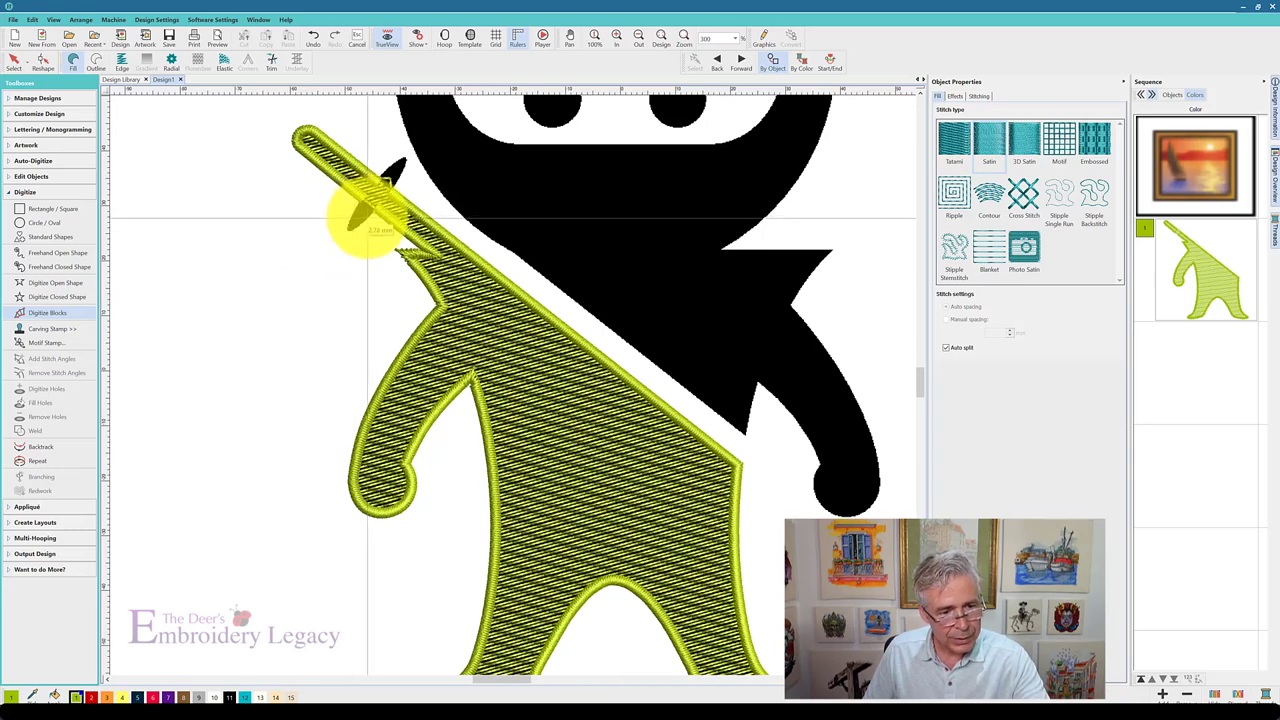
pyautogui.click(364, 218)
pyautogui.click(371, 186)
pyautogui.click(385, 199)
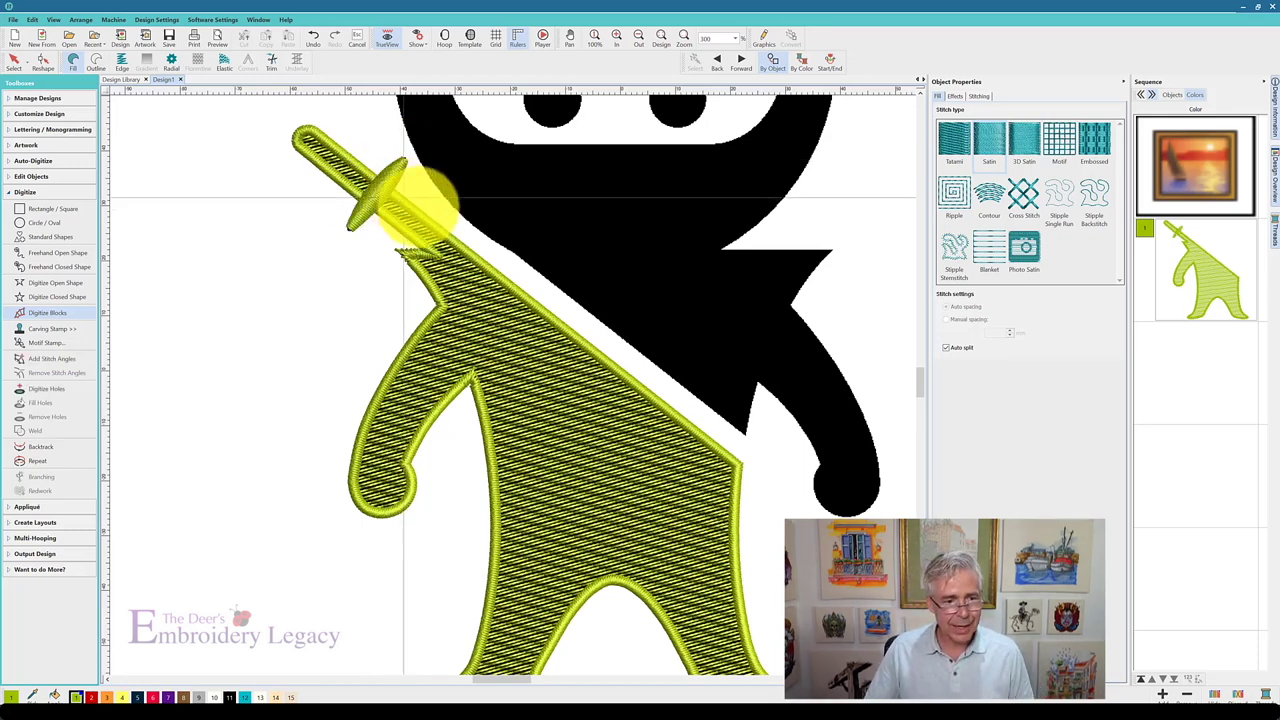
pyautogui.press('0')
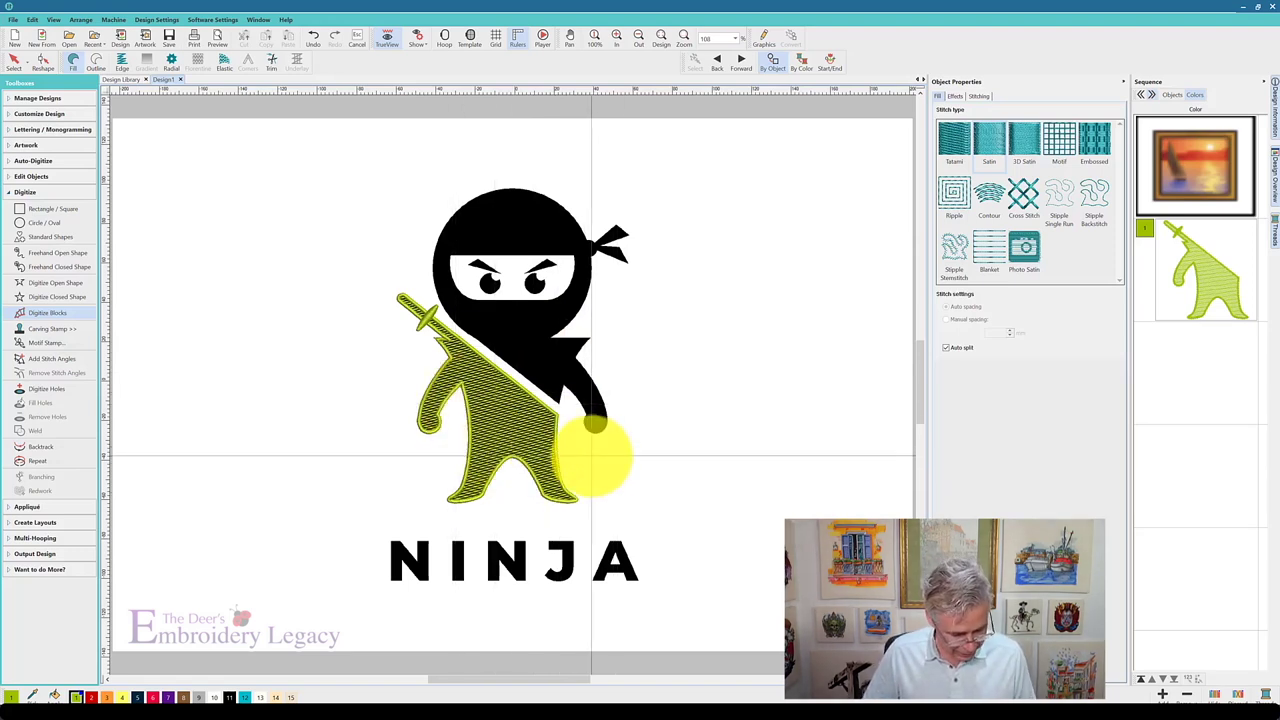
# - Digitize a closed tatami fill shape covering the head, headband knot and tails, upper chest and the arm right of the sash
pyautogui.press('3')
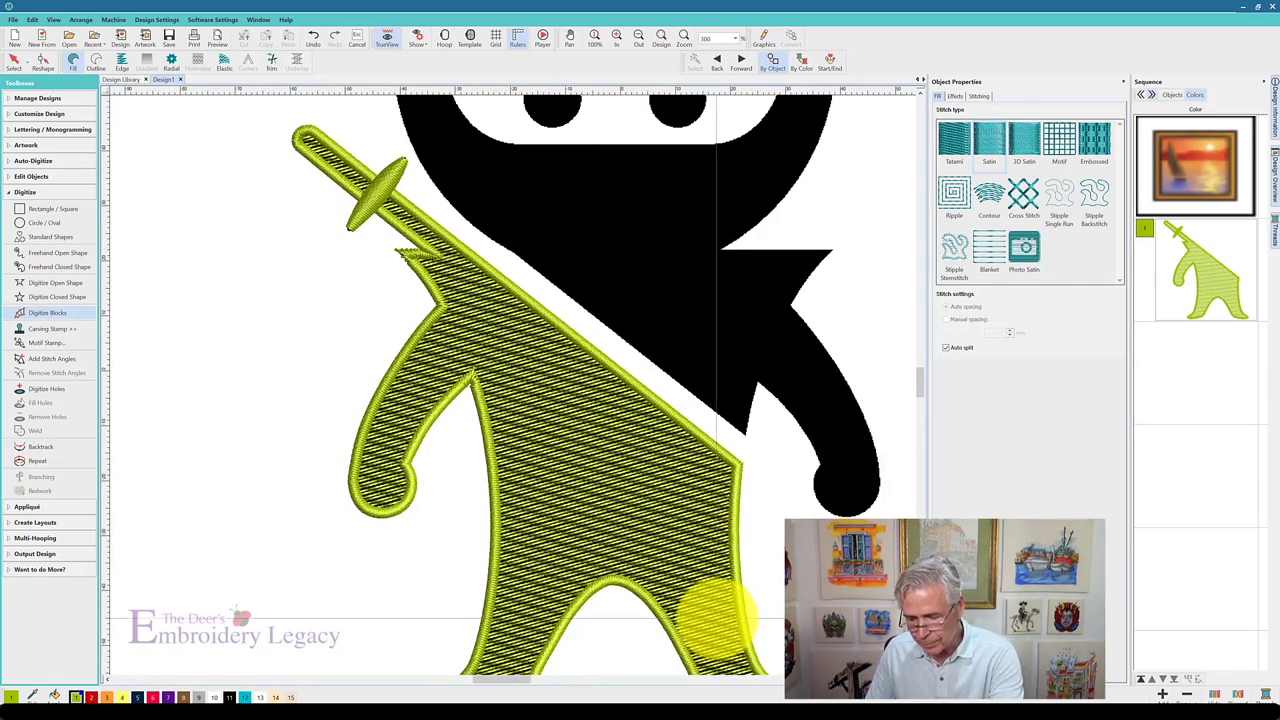
pyautogui.hscroll(3, 515, 385)
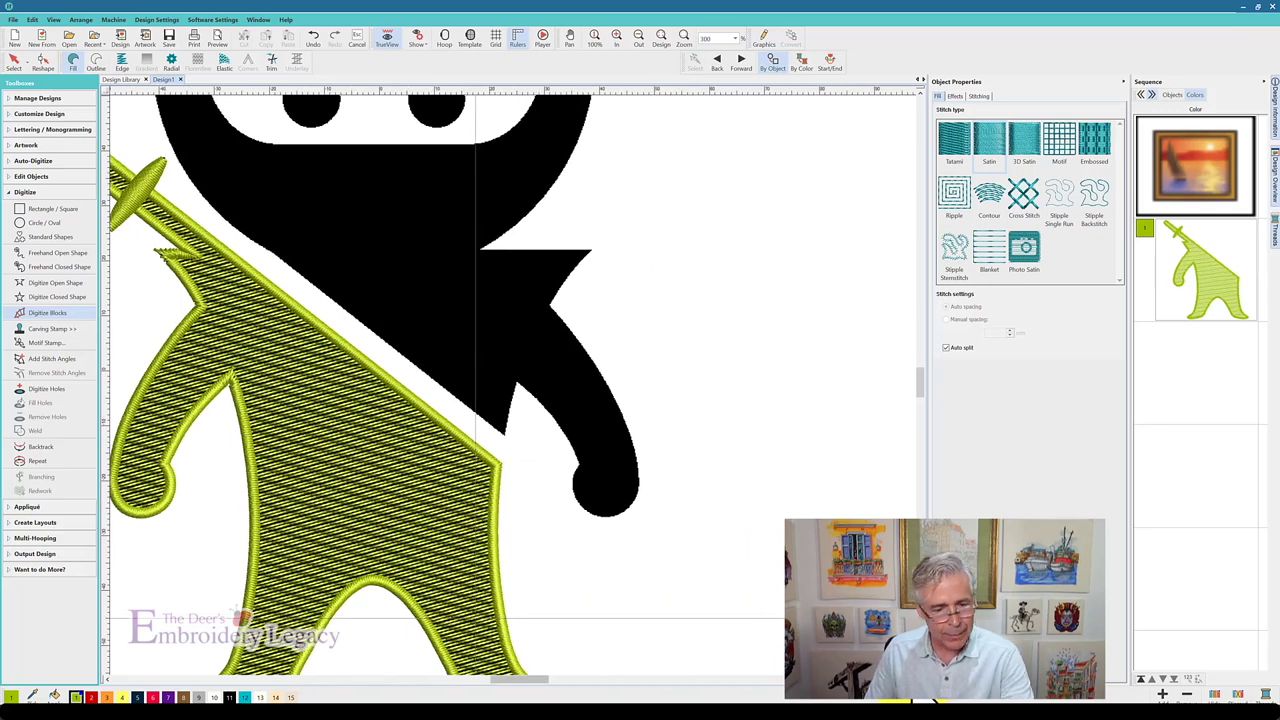
pyautogui.click(40, 297)
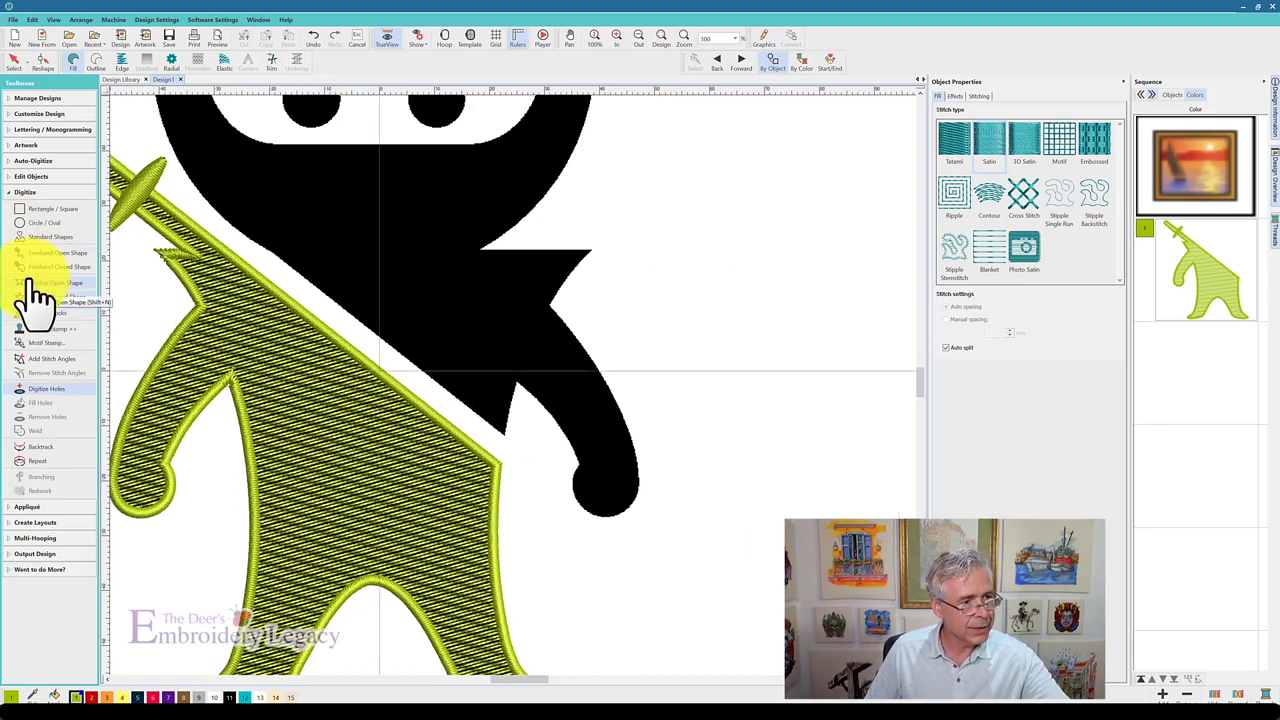
pyautogui.click(960, 142)
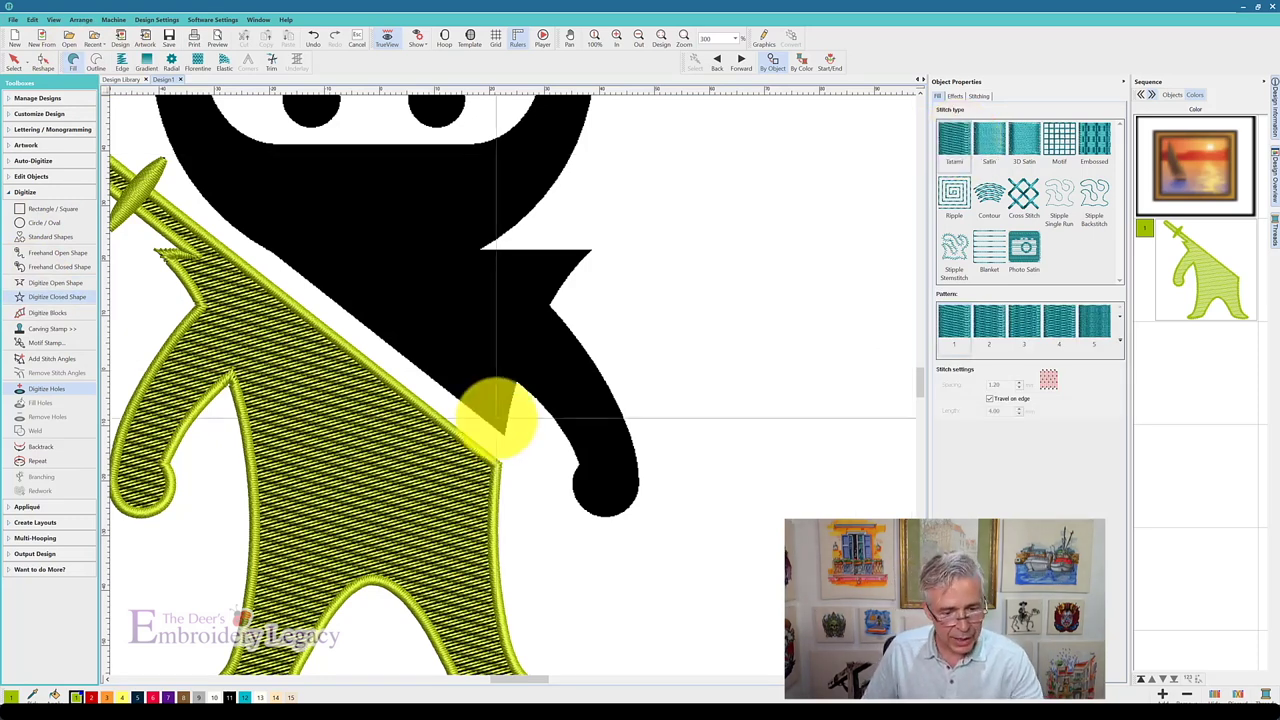
pyautogui.click(505, 430)
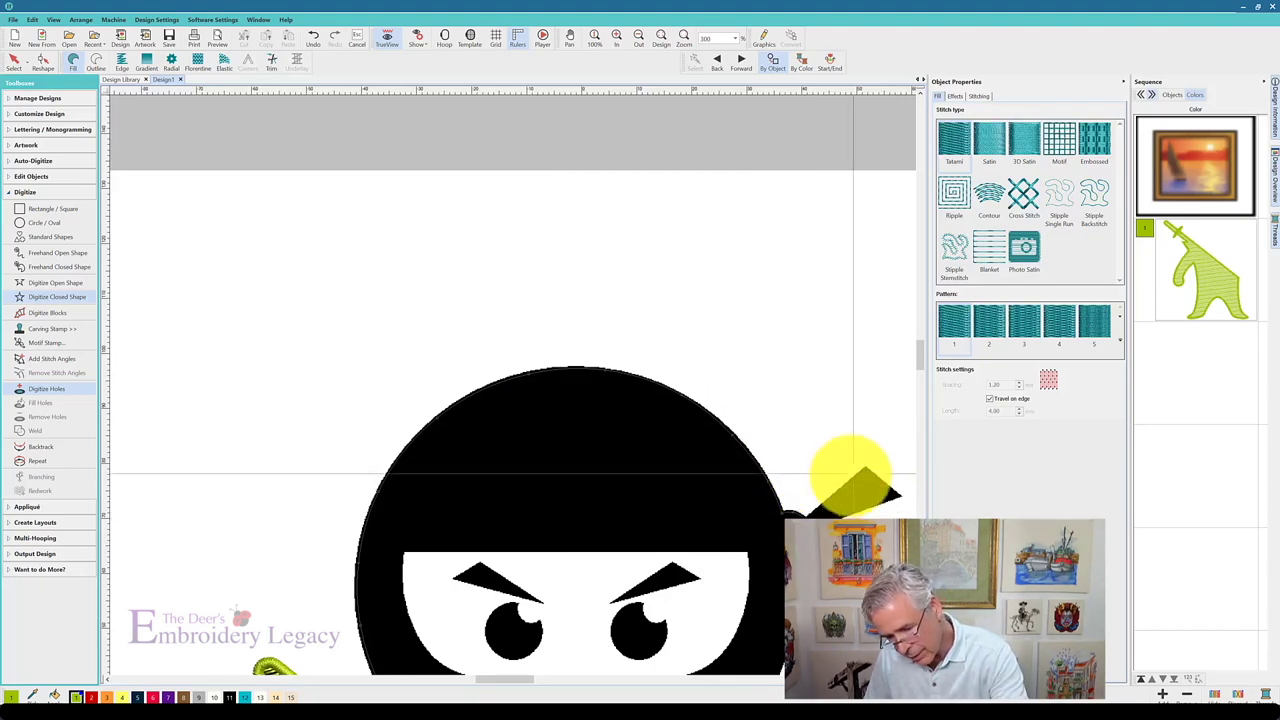
pyautogui.click(866, 468)
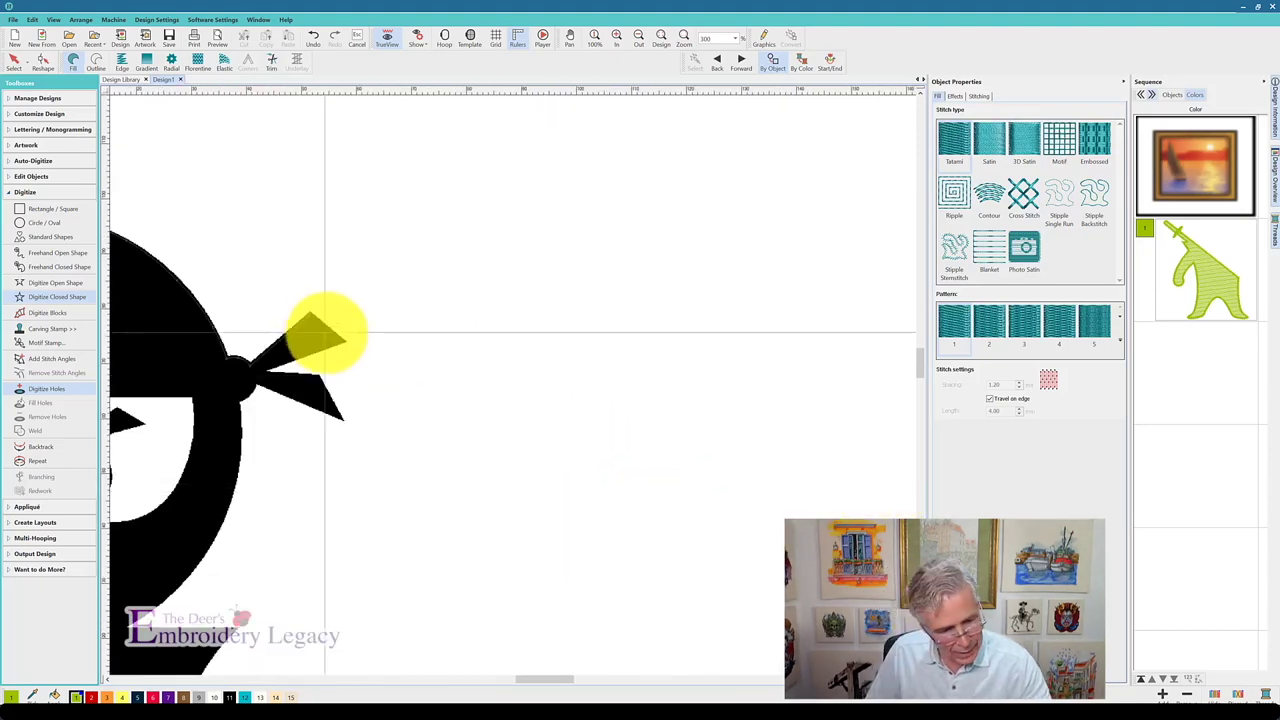
pyautogui.click(342, 342)
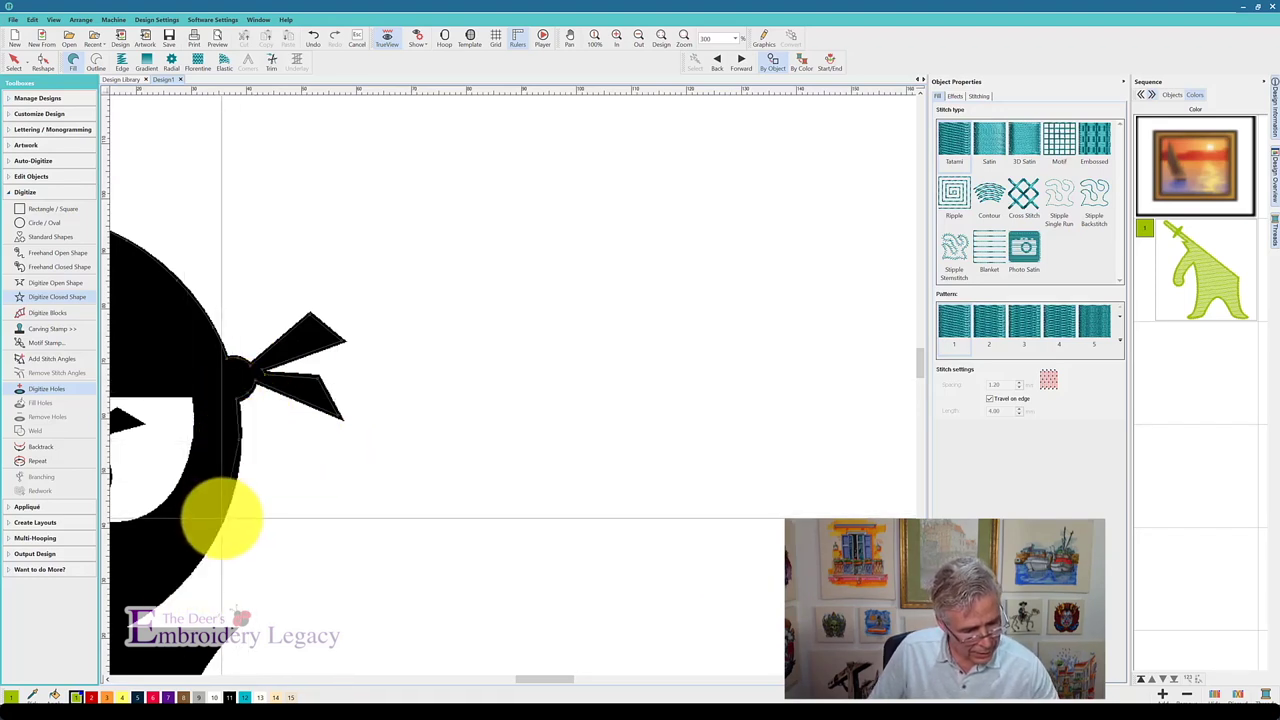
pyautogui.moveTo(92, 634)
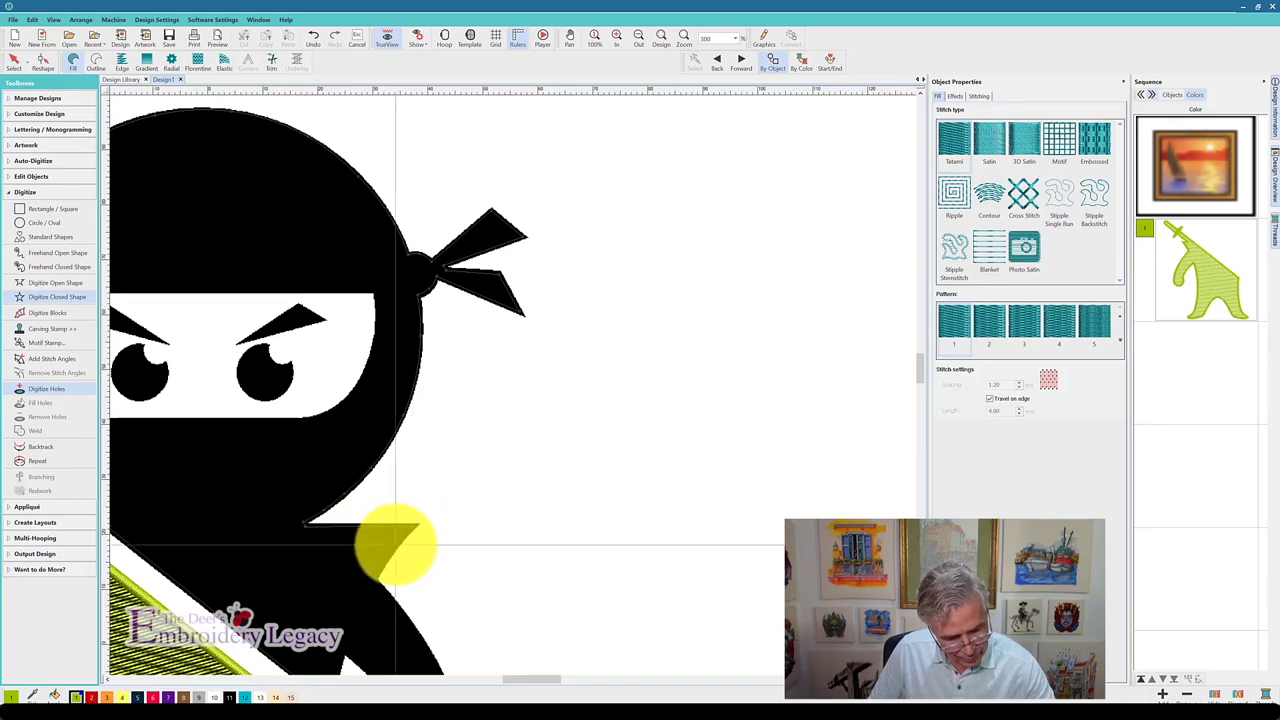
pyautogui.click(376, 579)
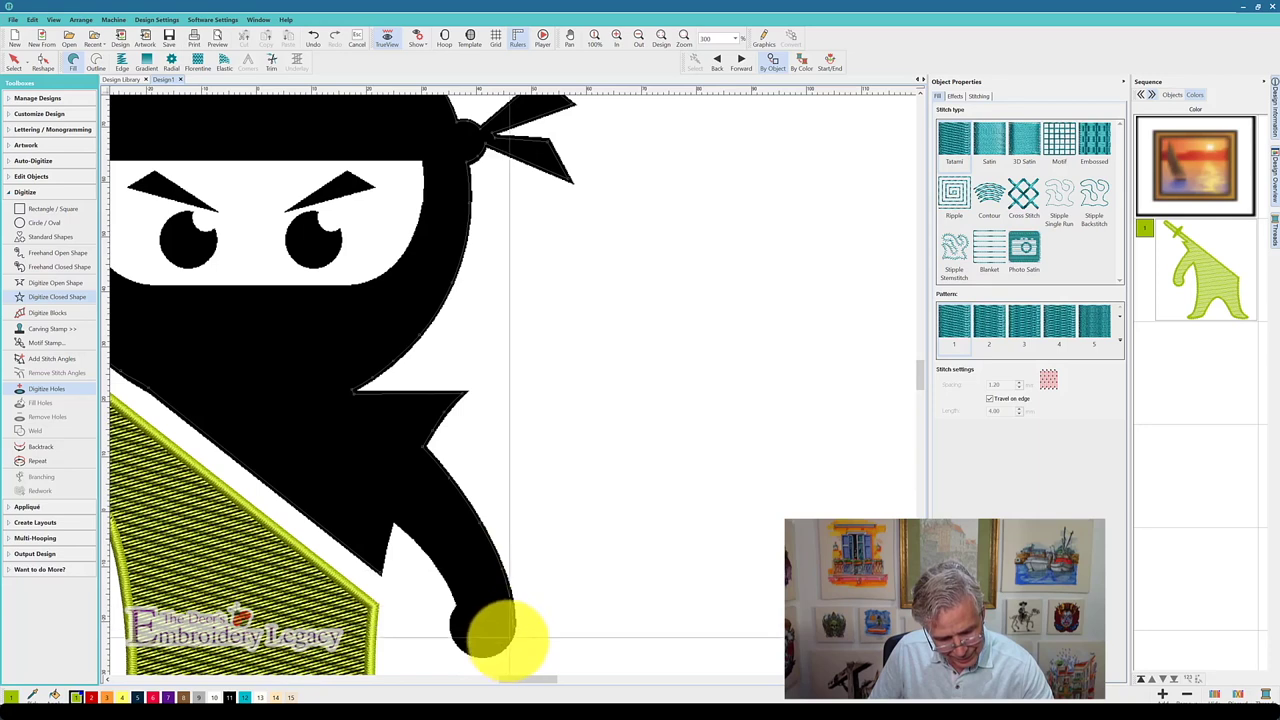
pyautogui.scroll(-3, 495, 635)
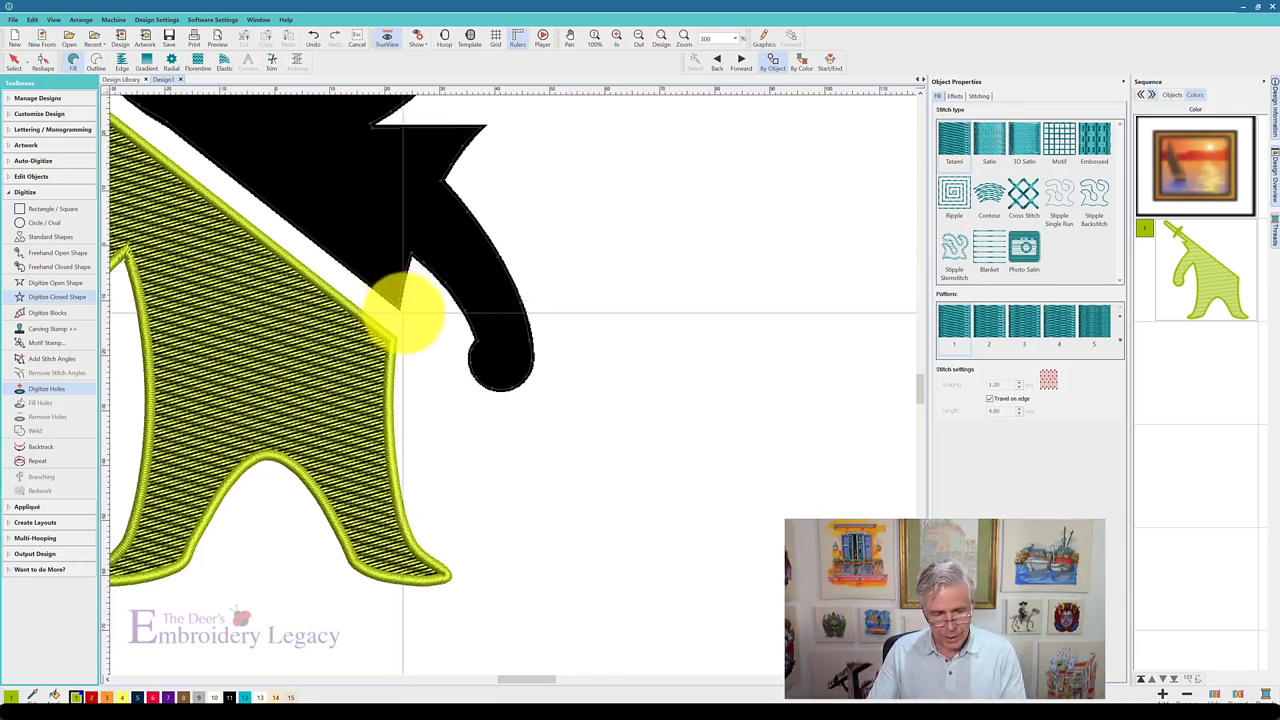
pyautogui.press('Return')
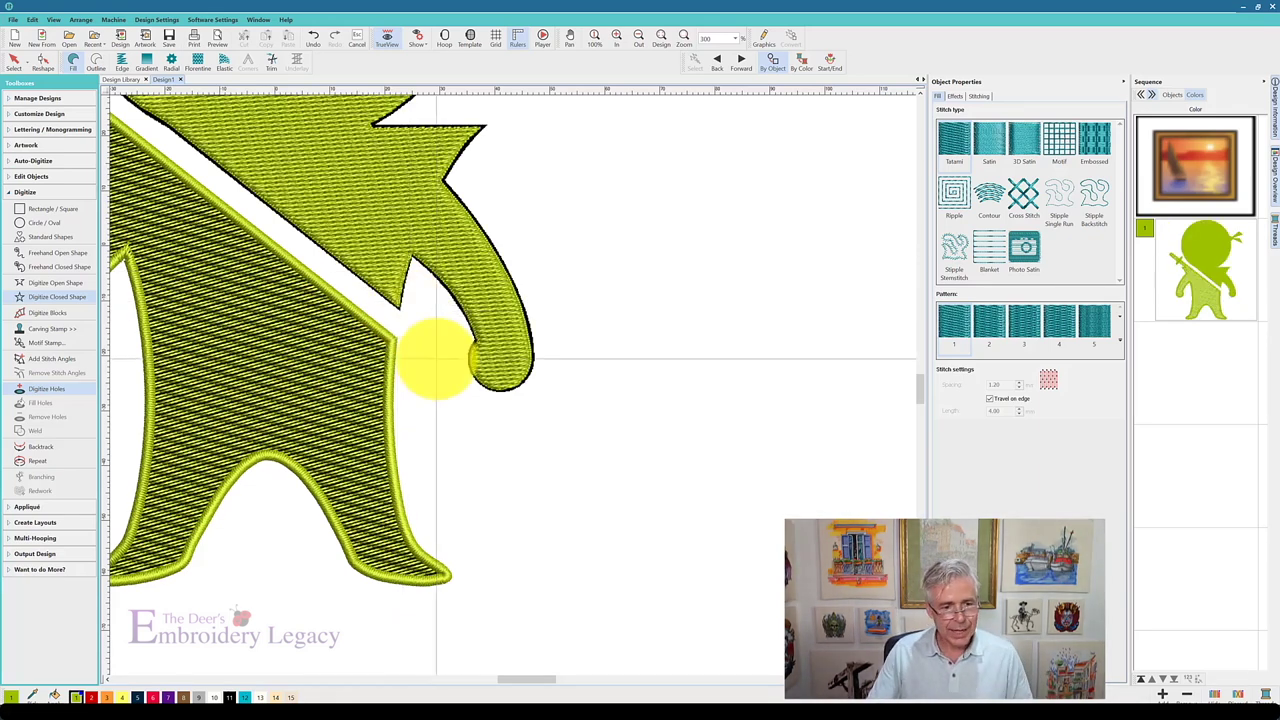
# - Set the head and arm fill's stitch spacing to 1.20 mm and turn off both of its underlays
pyautogui.click(14, 62)
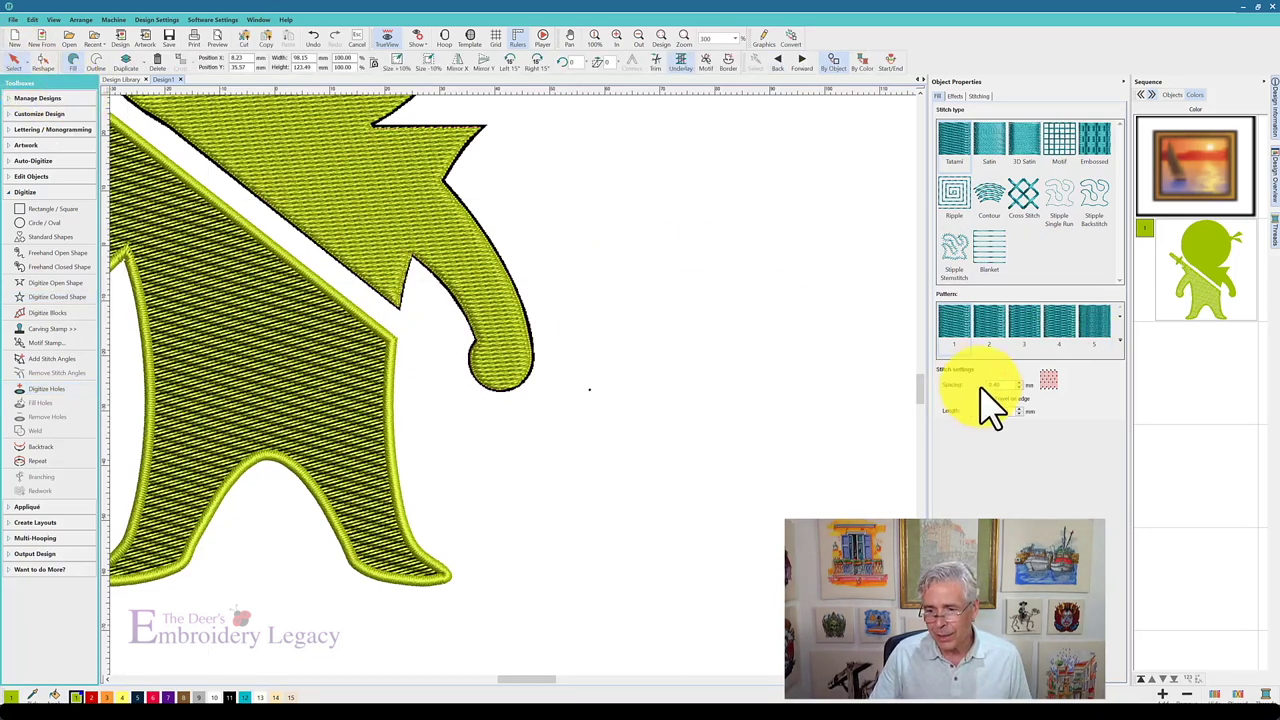
pyautogui.moveTo(1008, 385); pyautogui.dragTo(836, 360)
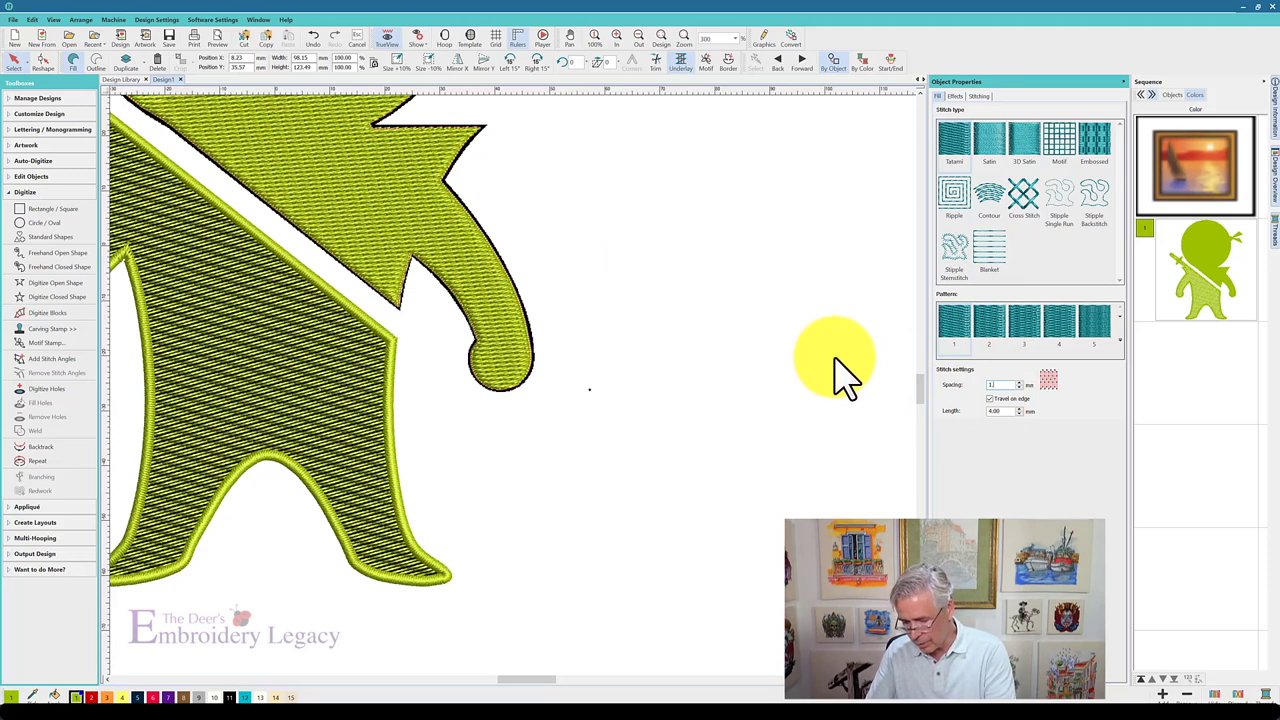
pyautogui.press('Return')
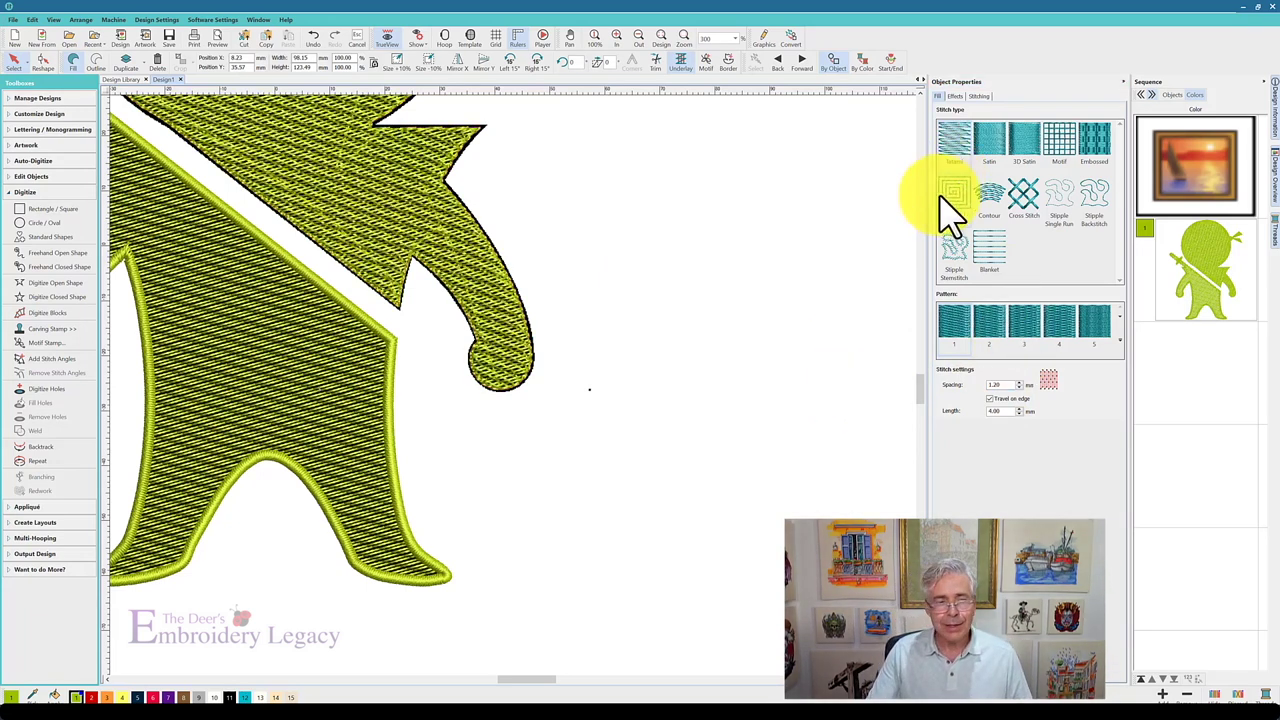
pyautogui.click(975, 96)
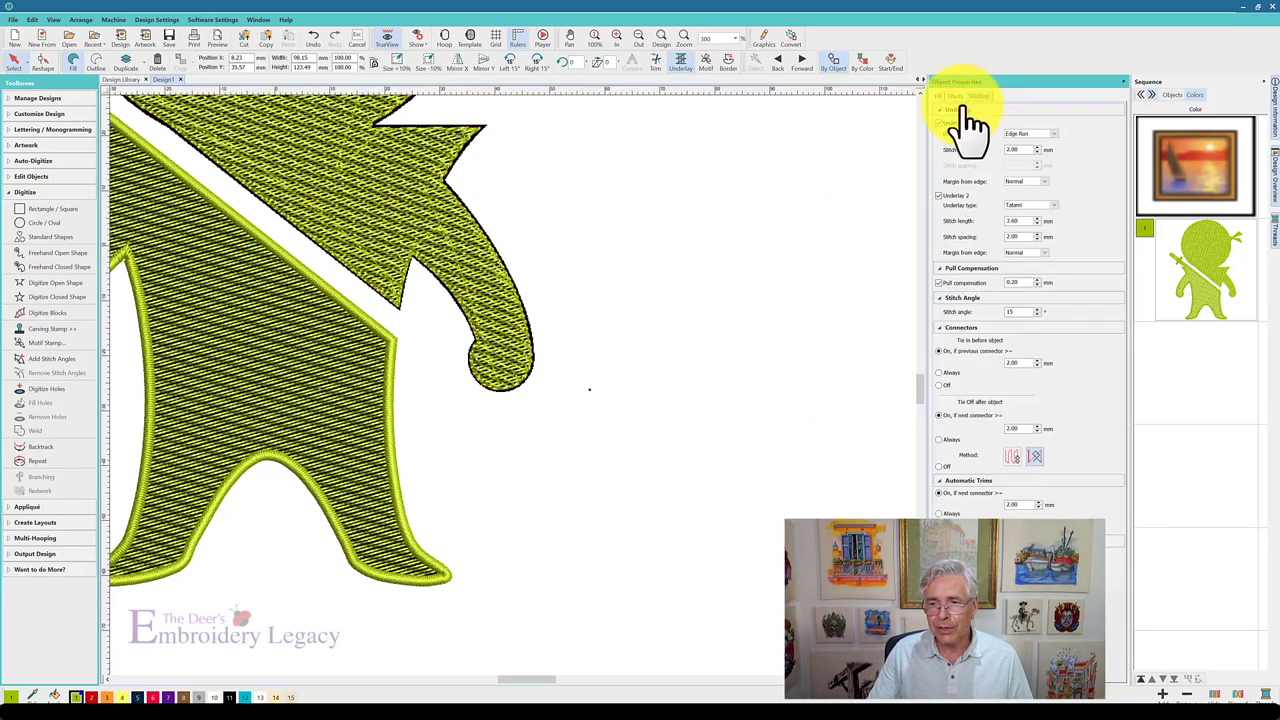
pyautogui.click(937, 123)
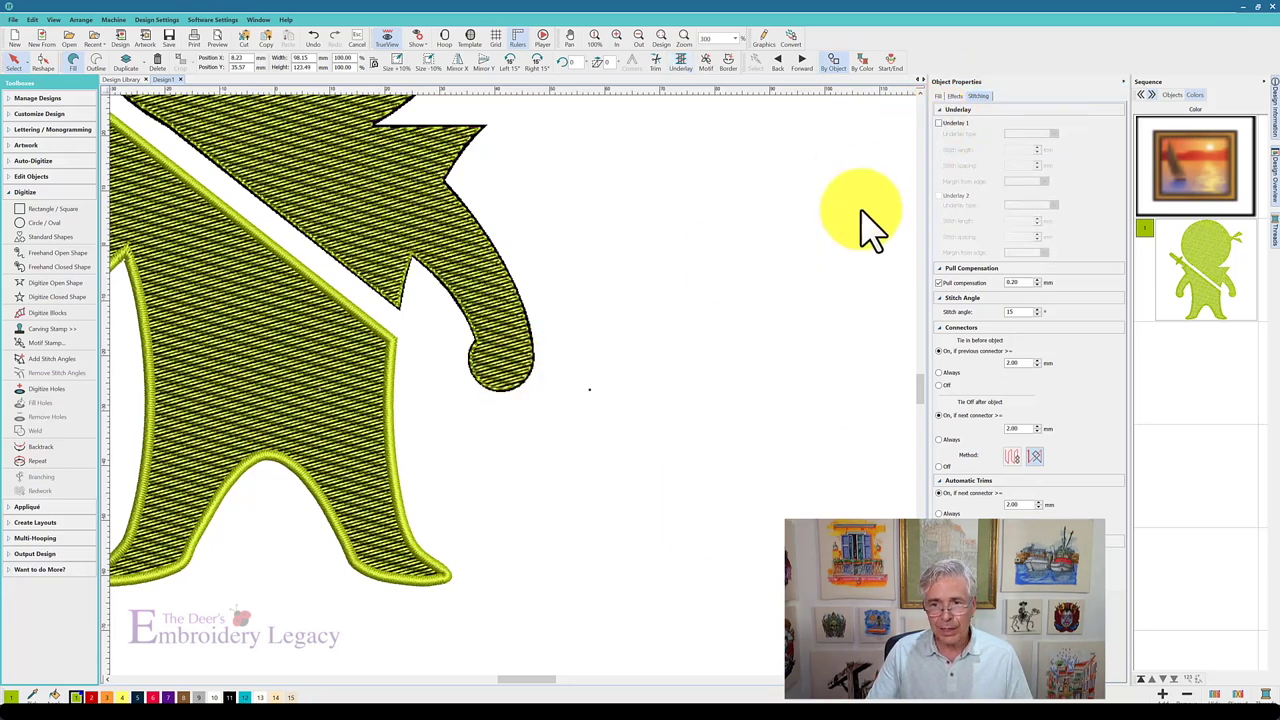
# - Digitize a hole in the head fill along the border of the white eye opening
pyautogui.scroll(5, 925, 92)
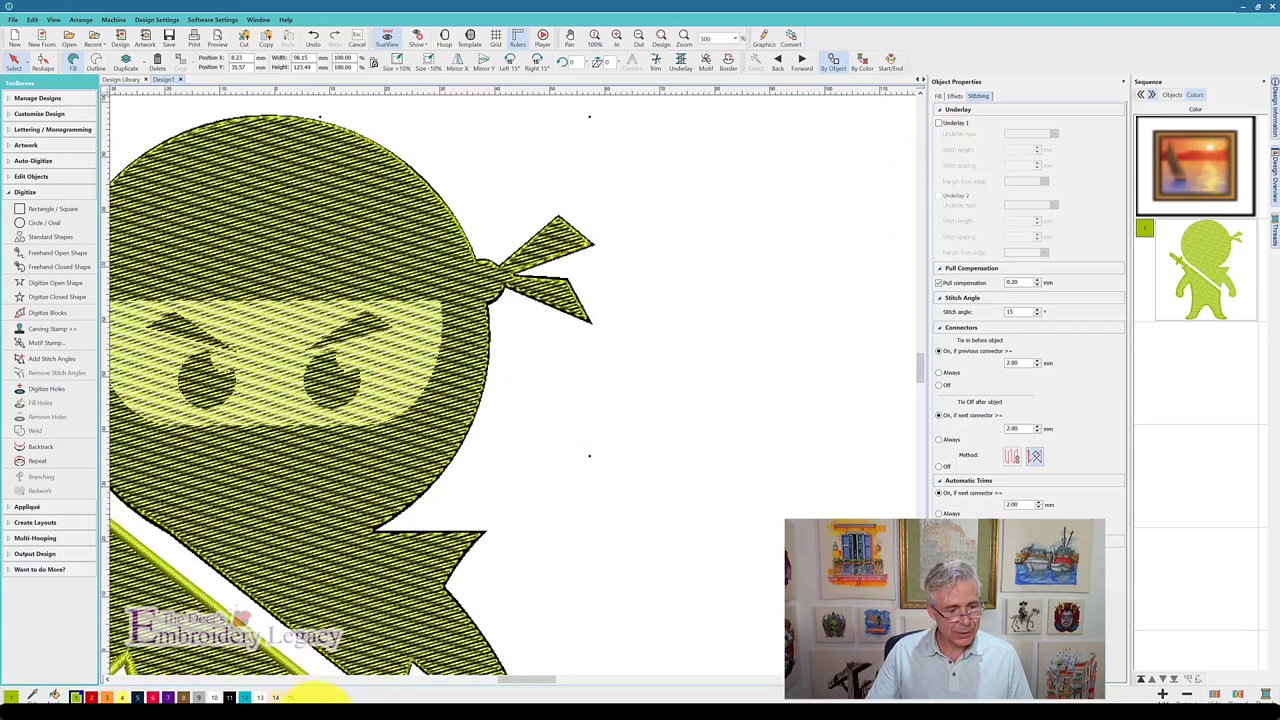
pyautogui.click(108, 679)
pyautogui.click(108, 679)
pyautogui.scroll(-3, 428, 386)
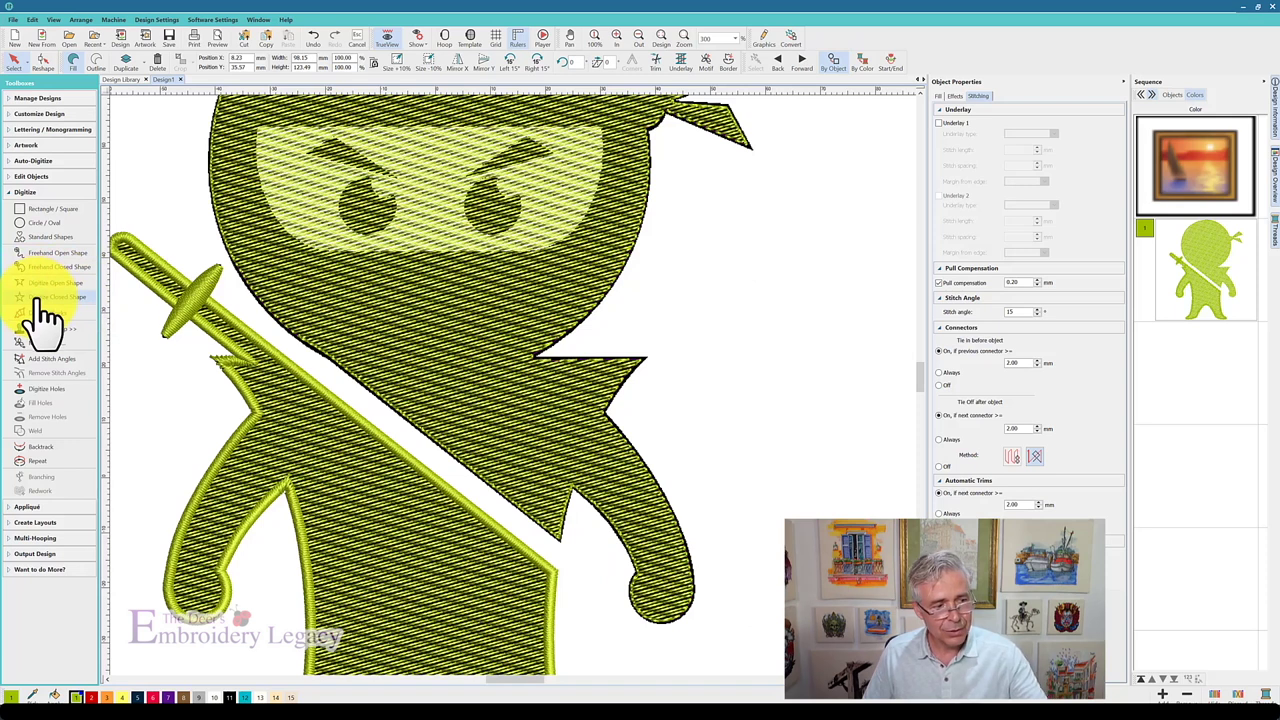
pyautogui.click(45, 297)
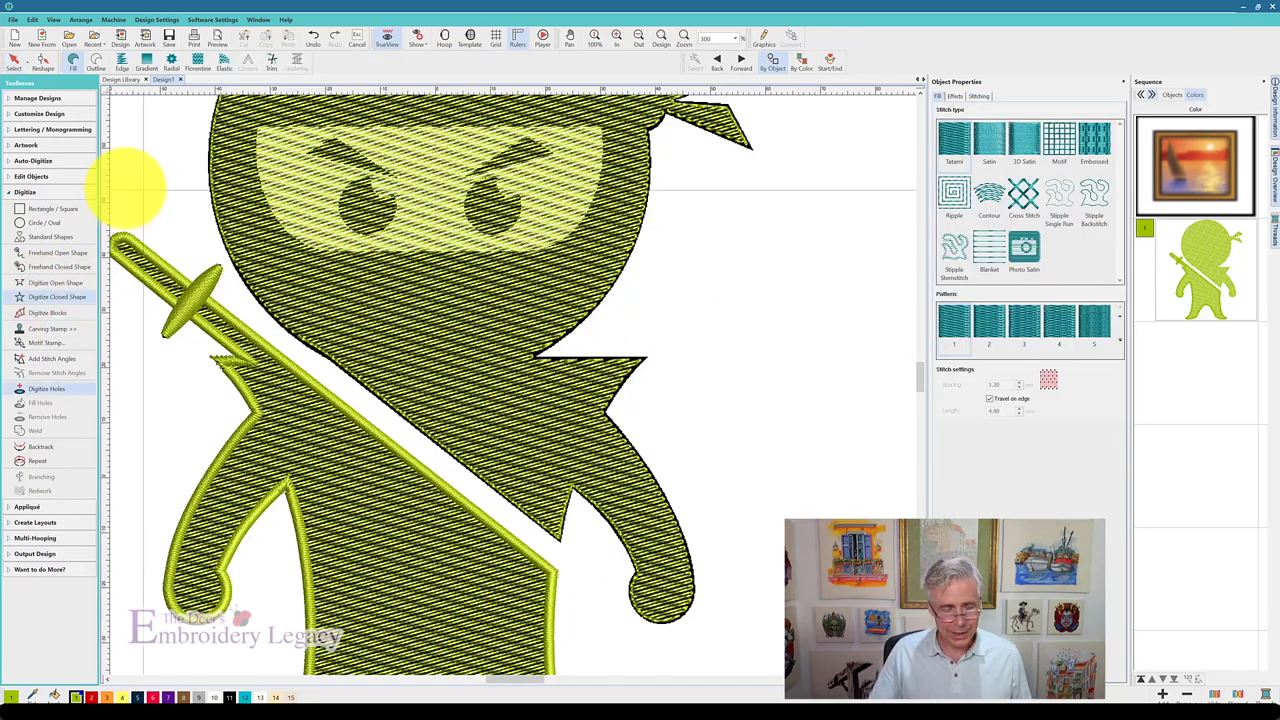
pyautogui.press('Escape')
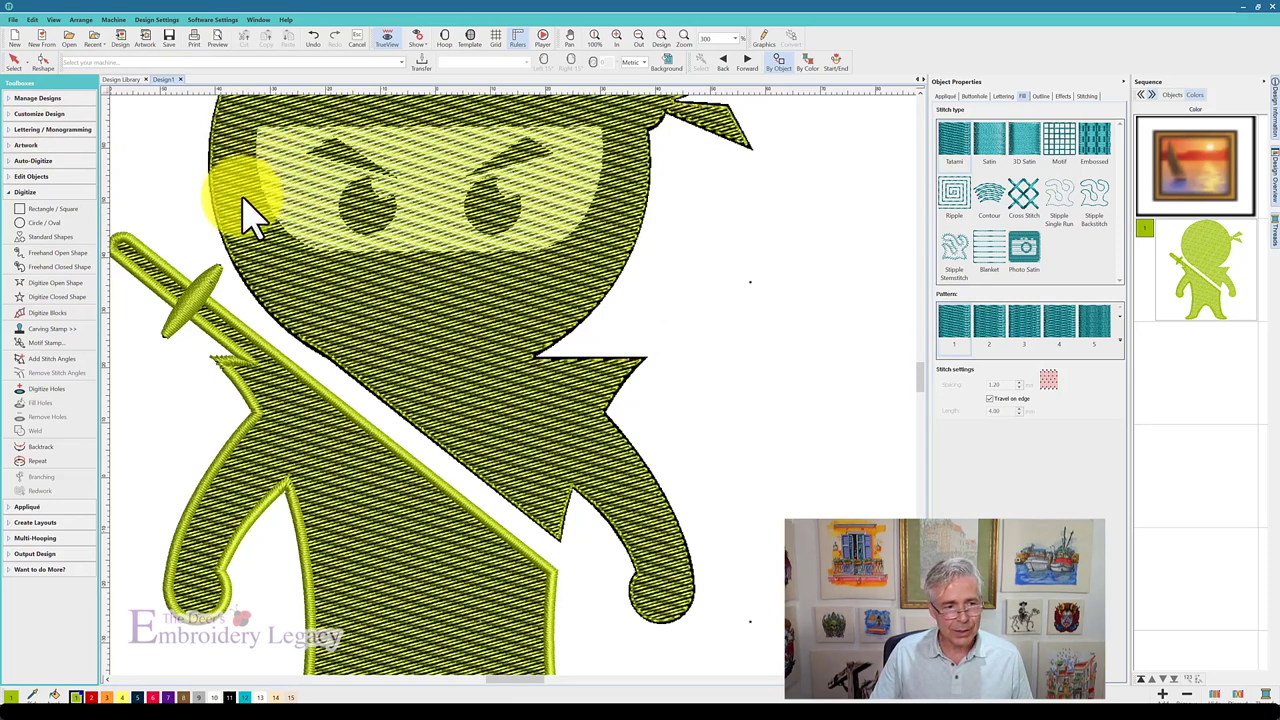
pyautogui.click(250, 215)
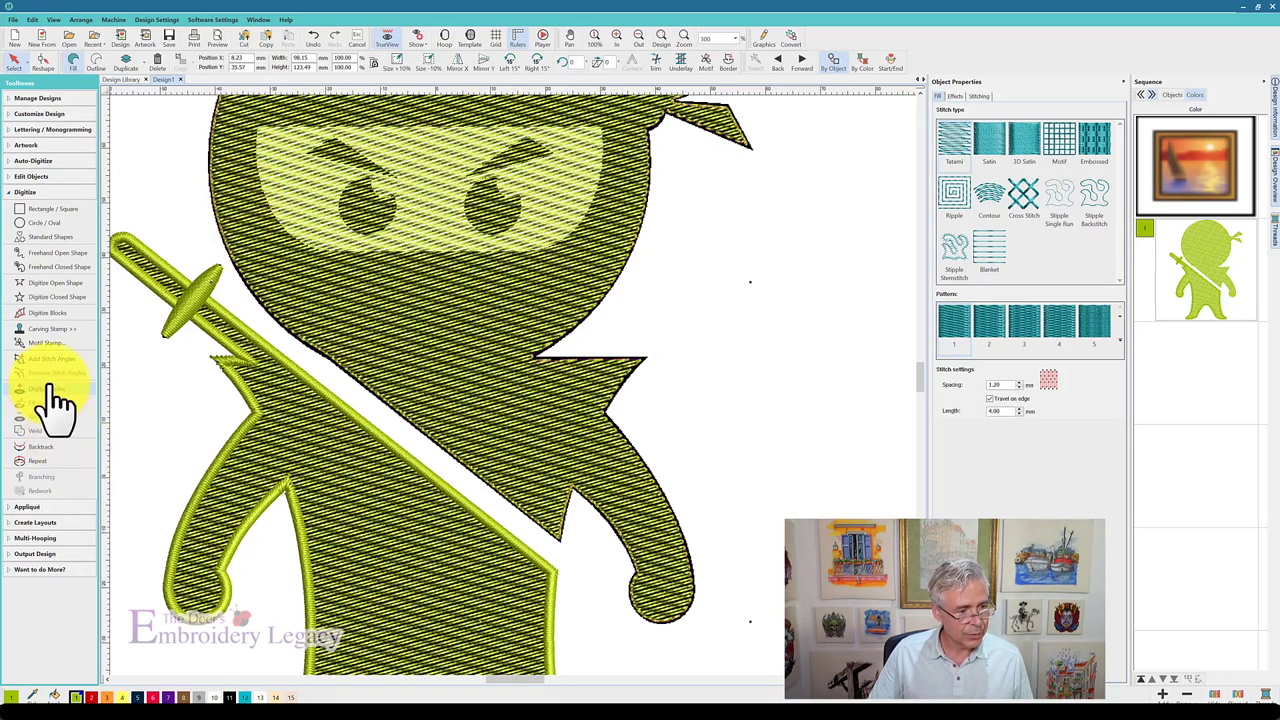
pyautogui.click(255, 120)
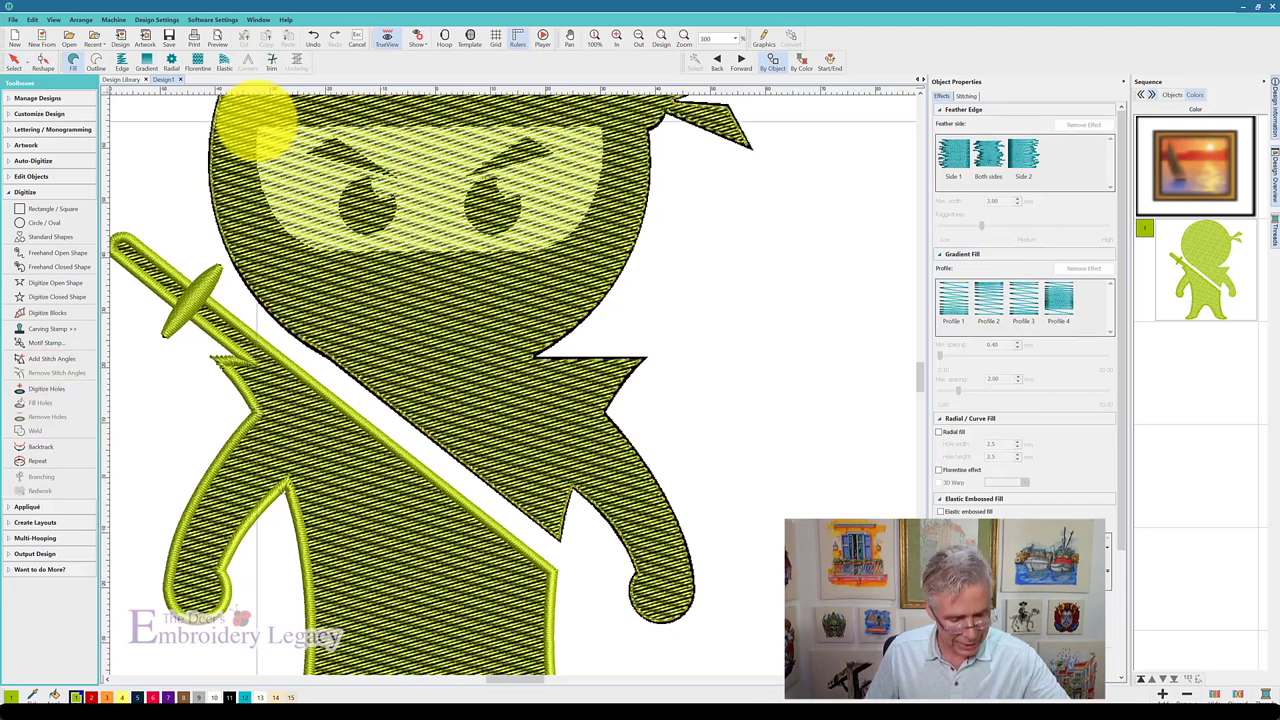
pyautogui.press('t')
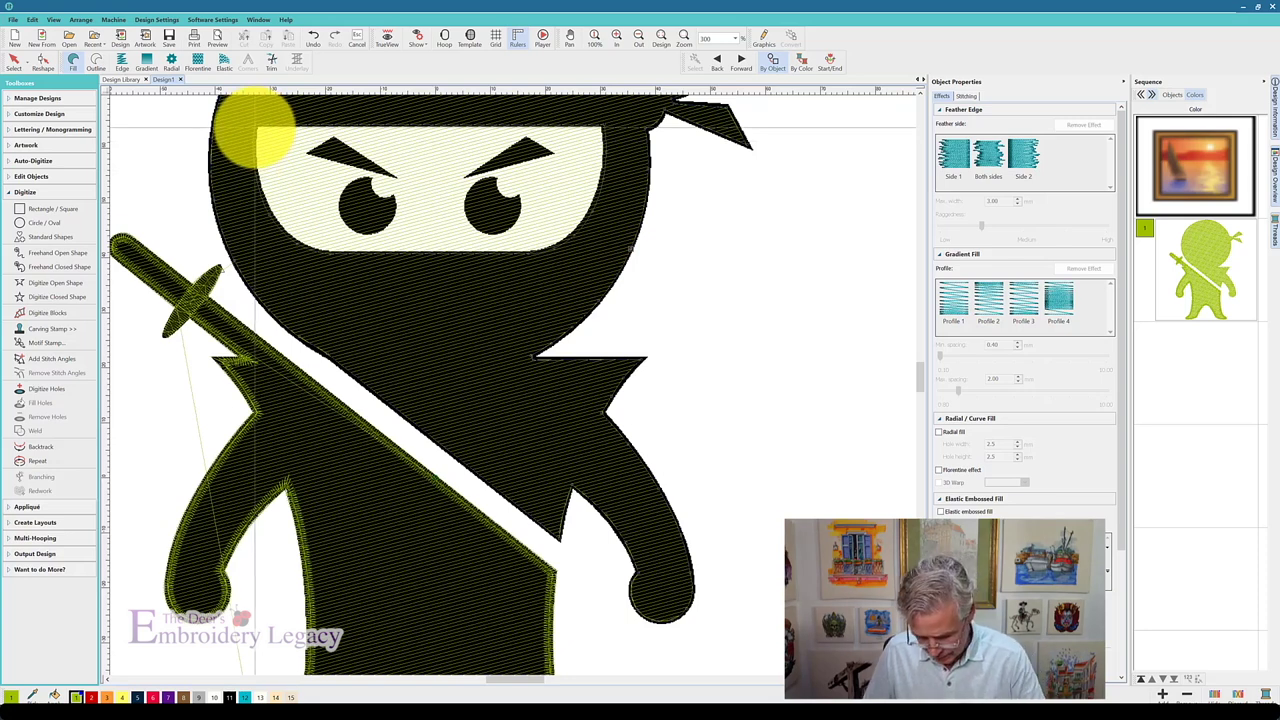
pyautogui.hotkey('ctrl', 'z')
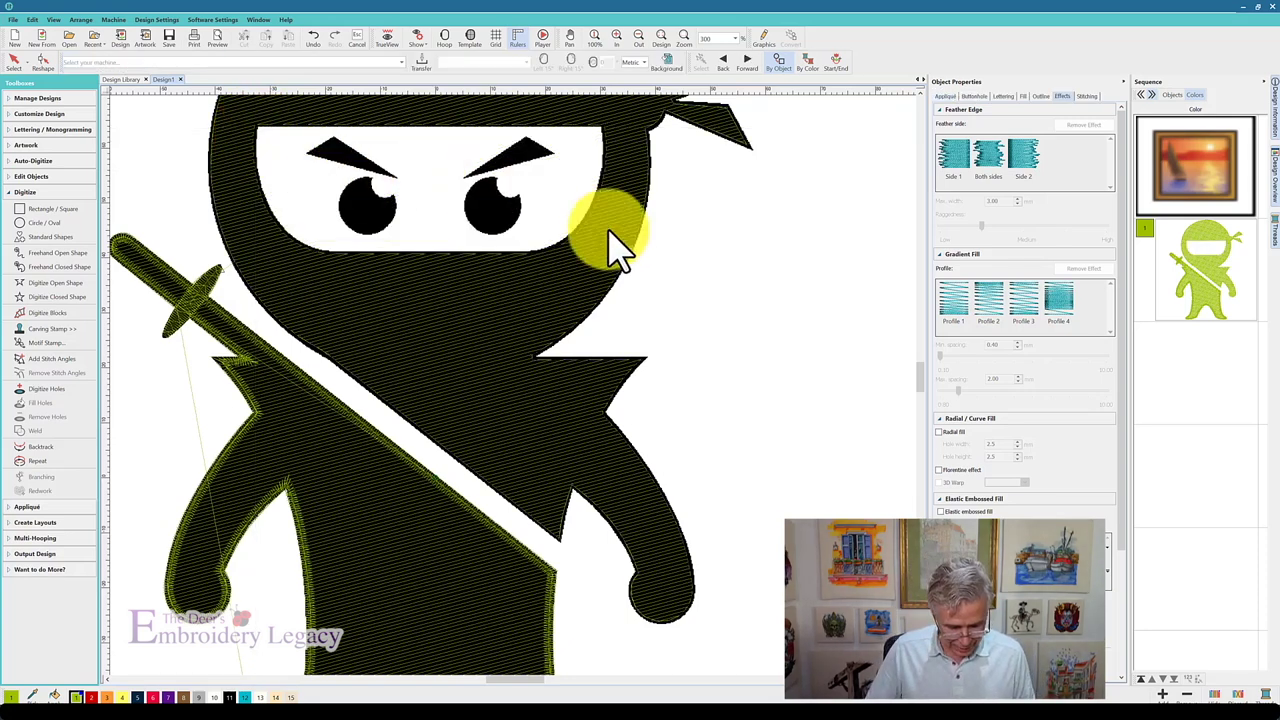
pyautogui.press('t')
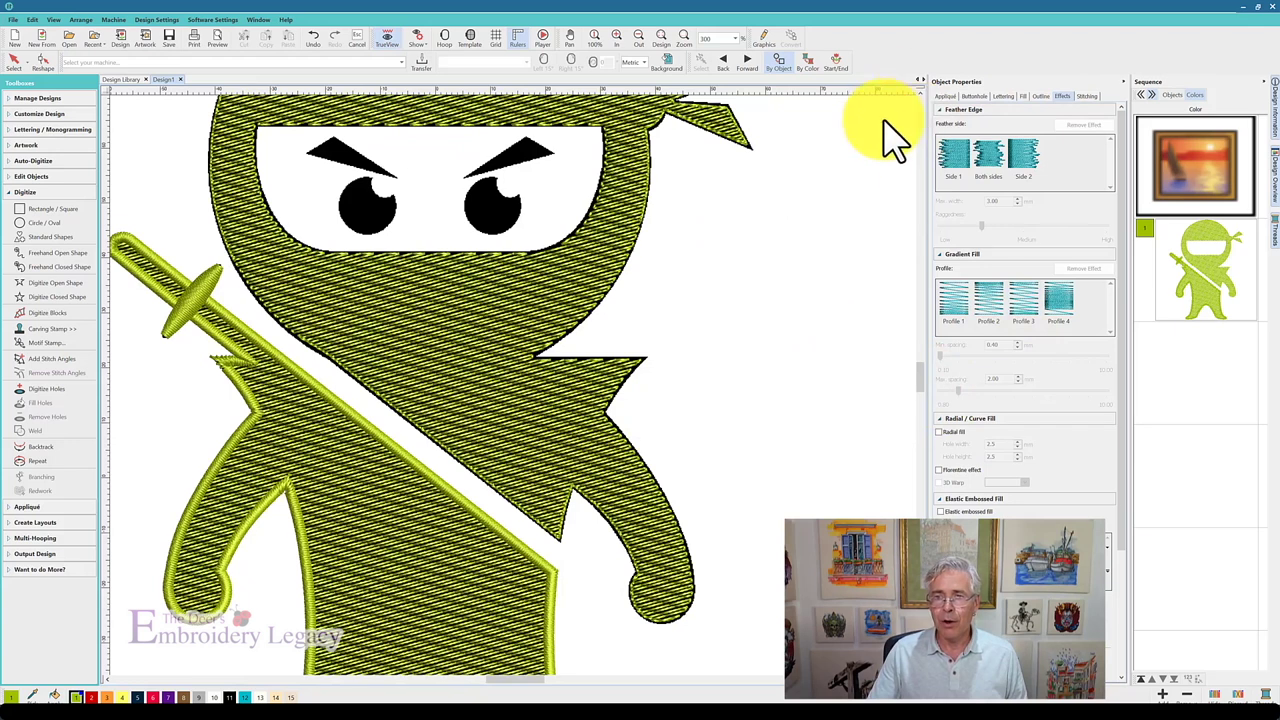
# - Digitize closed satin outlines 1.50 mm wide around the head, headband tails, chest and arm fill, and around the eye opening
pyautogui.click(920, 90)
pyautogui.click(921, 92)
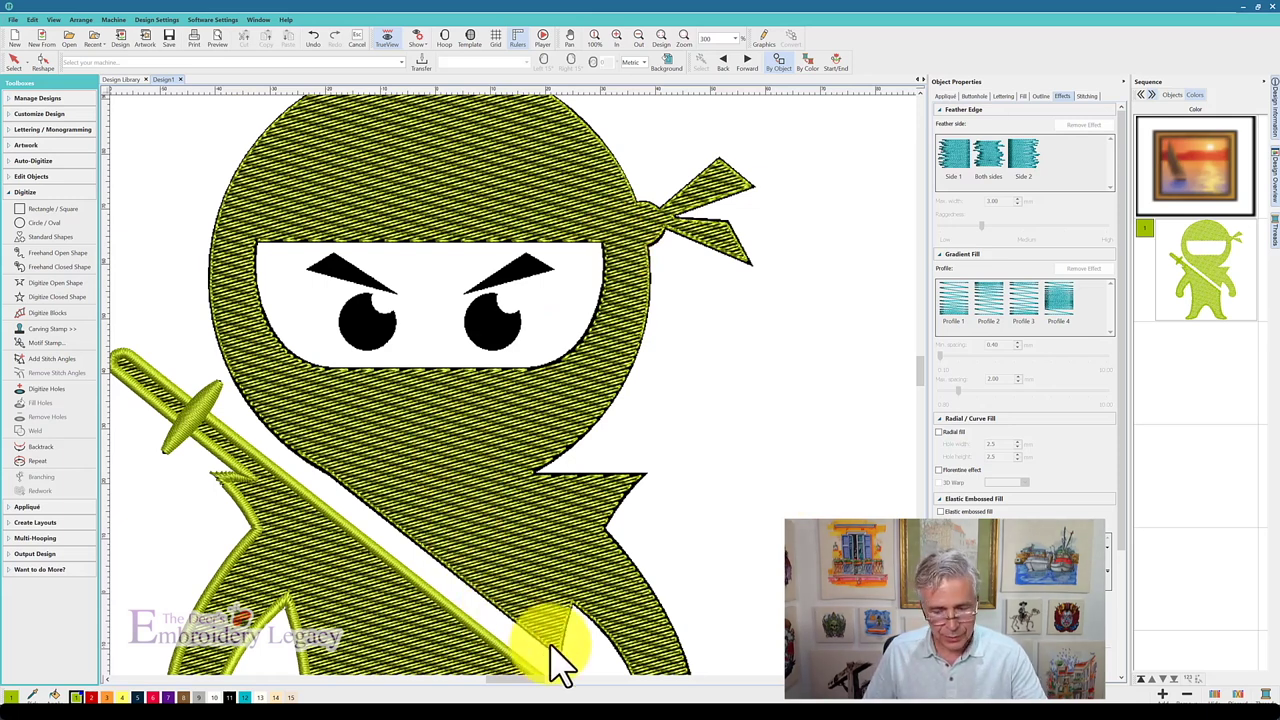
pyautogui.scroll(-2, 430, 384)
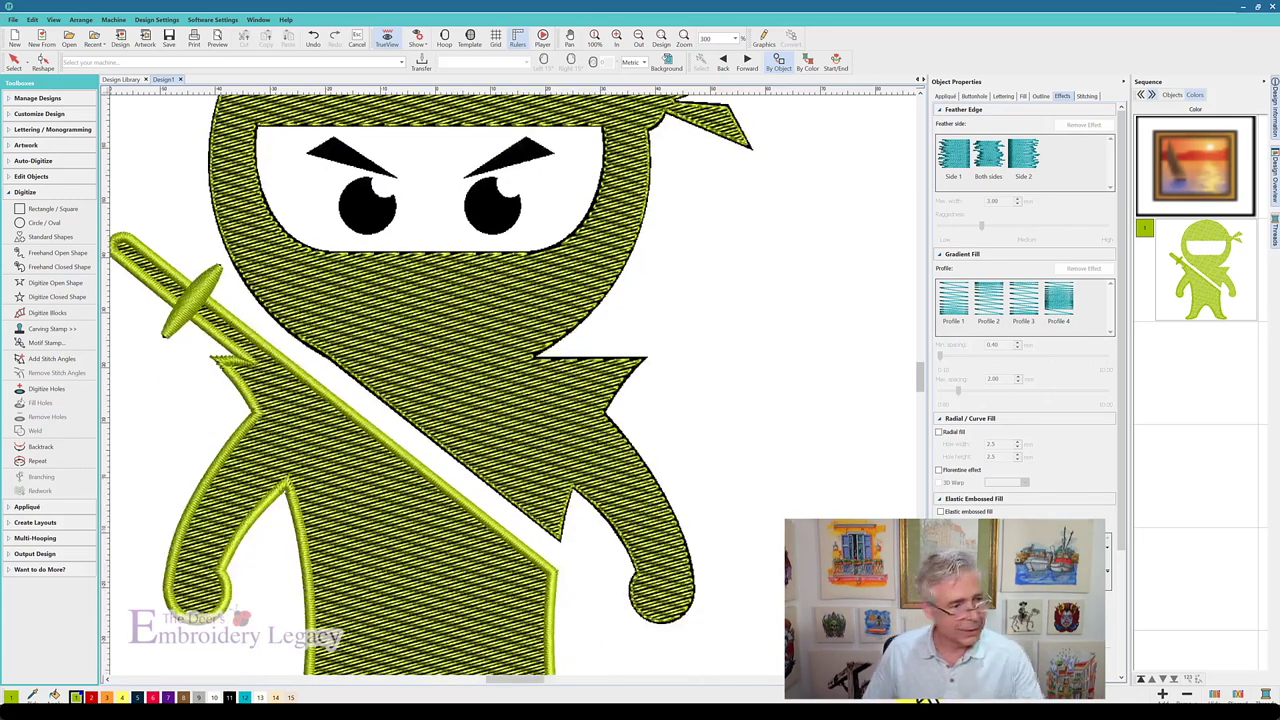
pyautogui.click(42, 297)
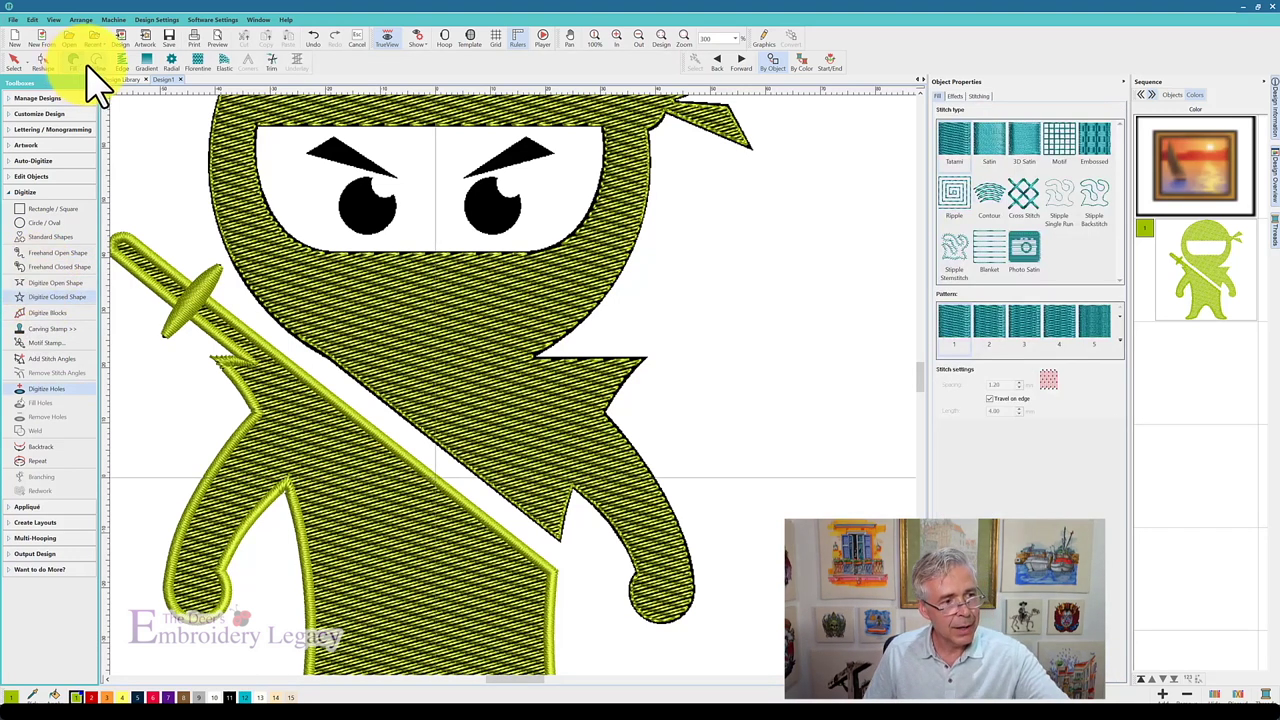
pyautogui.click(108, 66)
pyautogui.click(1024, 200)
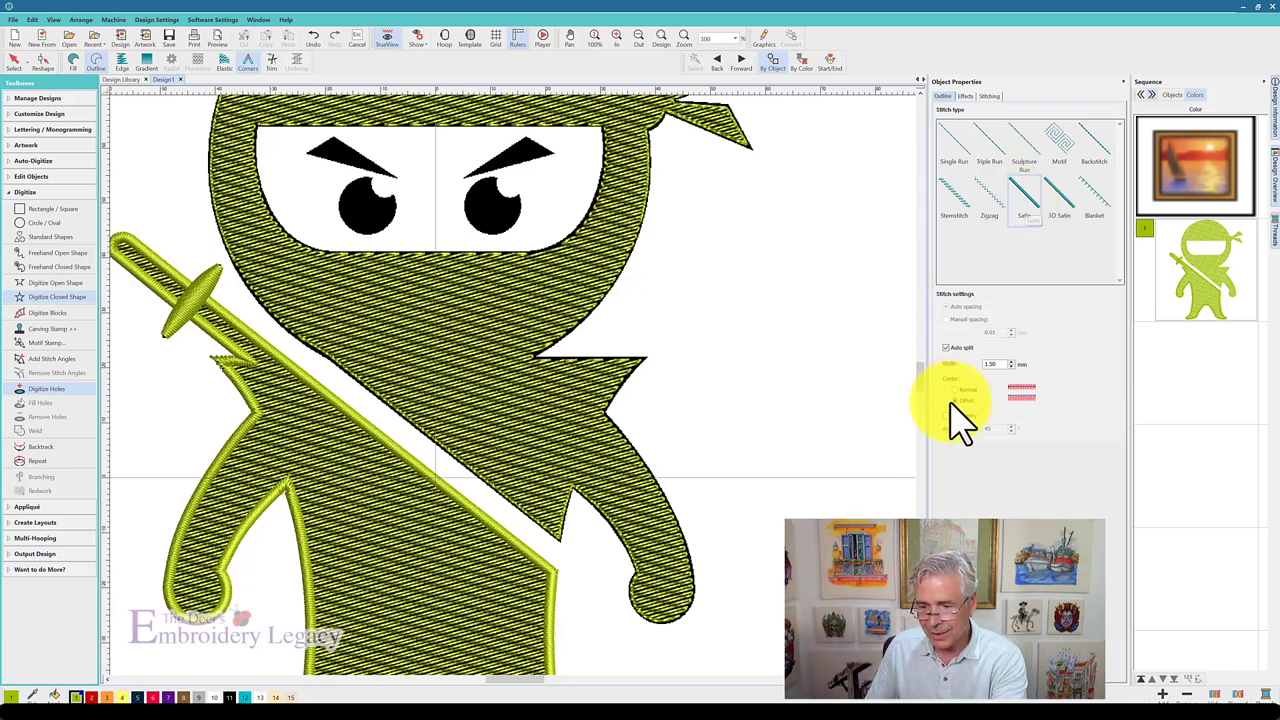
pyautogui.click(557, 545)
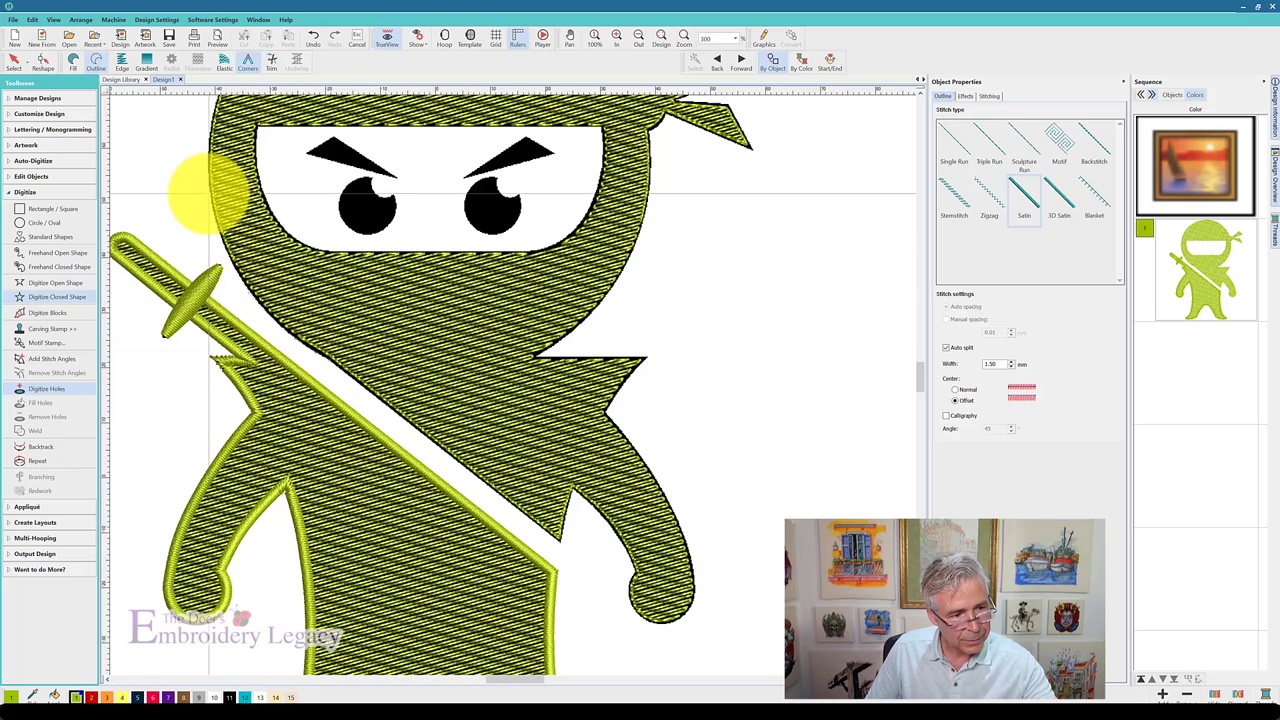
pyautogui.scroll(-3, 208, 190)
pyautogui.scroll(3, 271, 151)
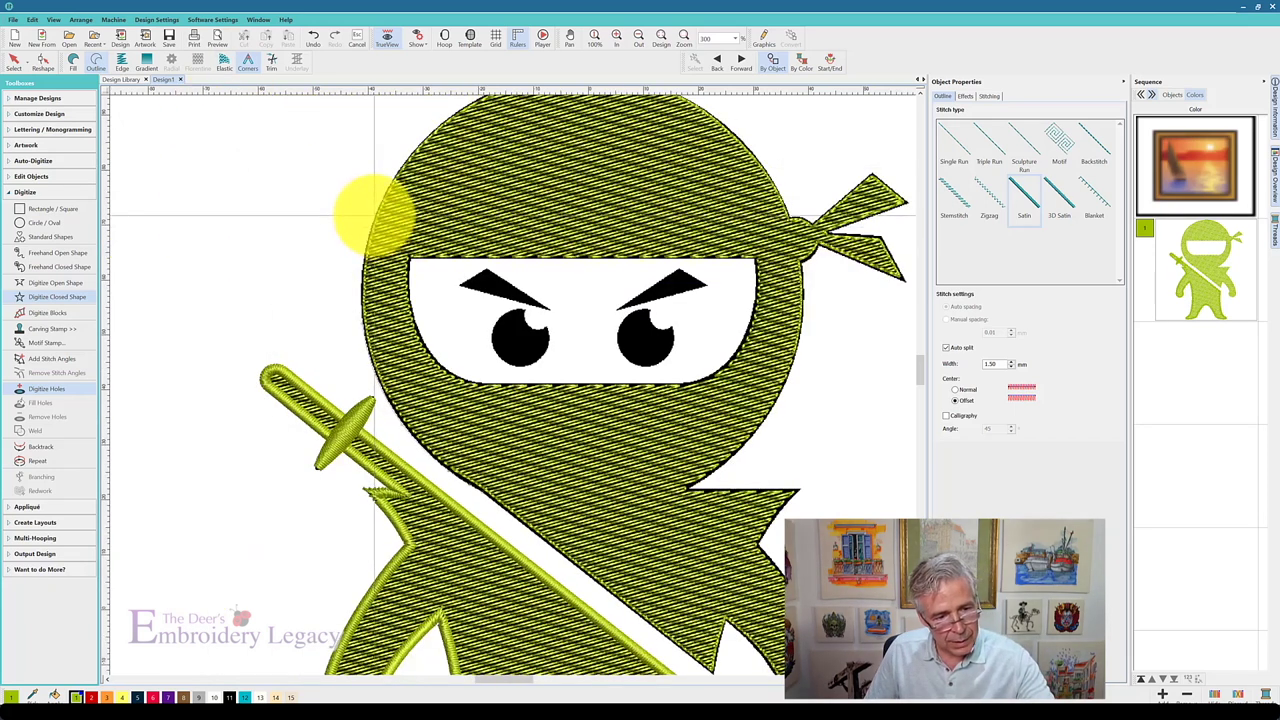
pyautogui.scroll(-3, 390, 190)
pyautogui.scroll(3, 434, 120)
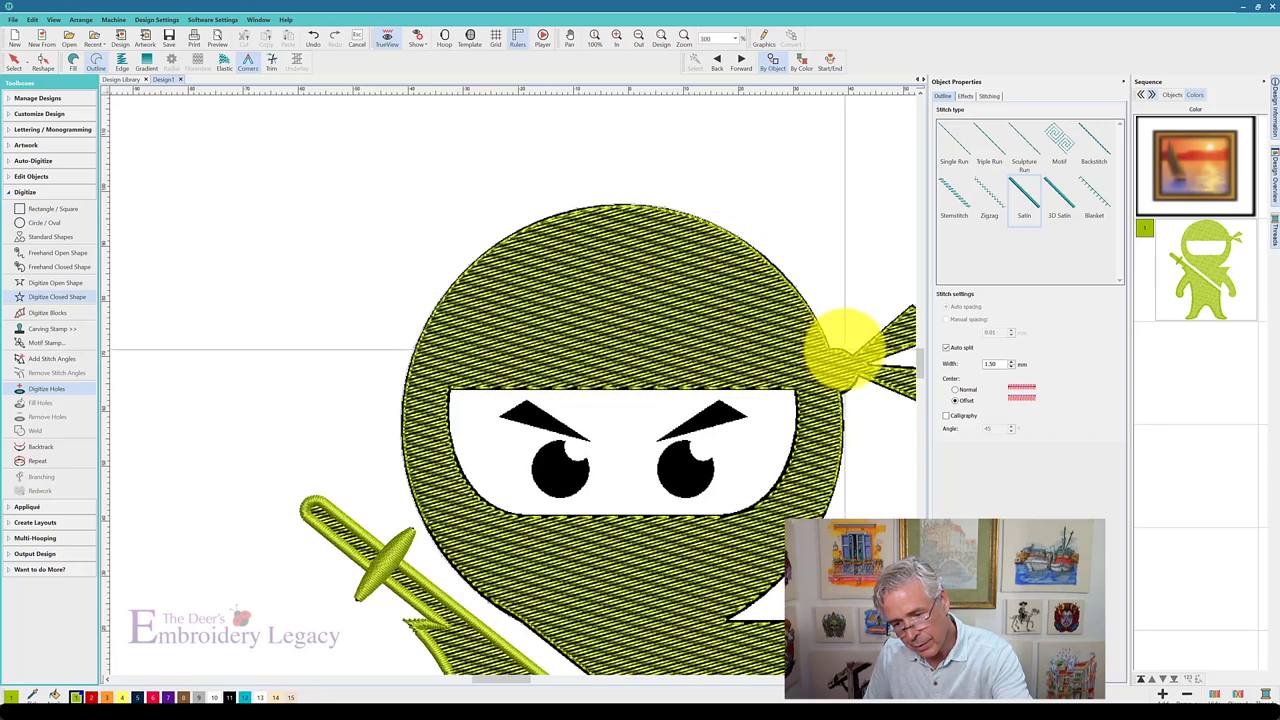
pyautogui.press('c')
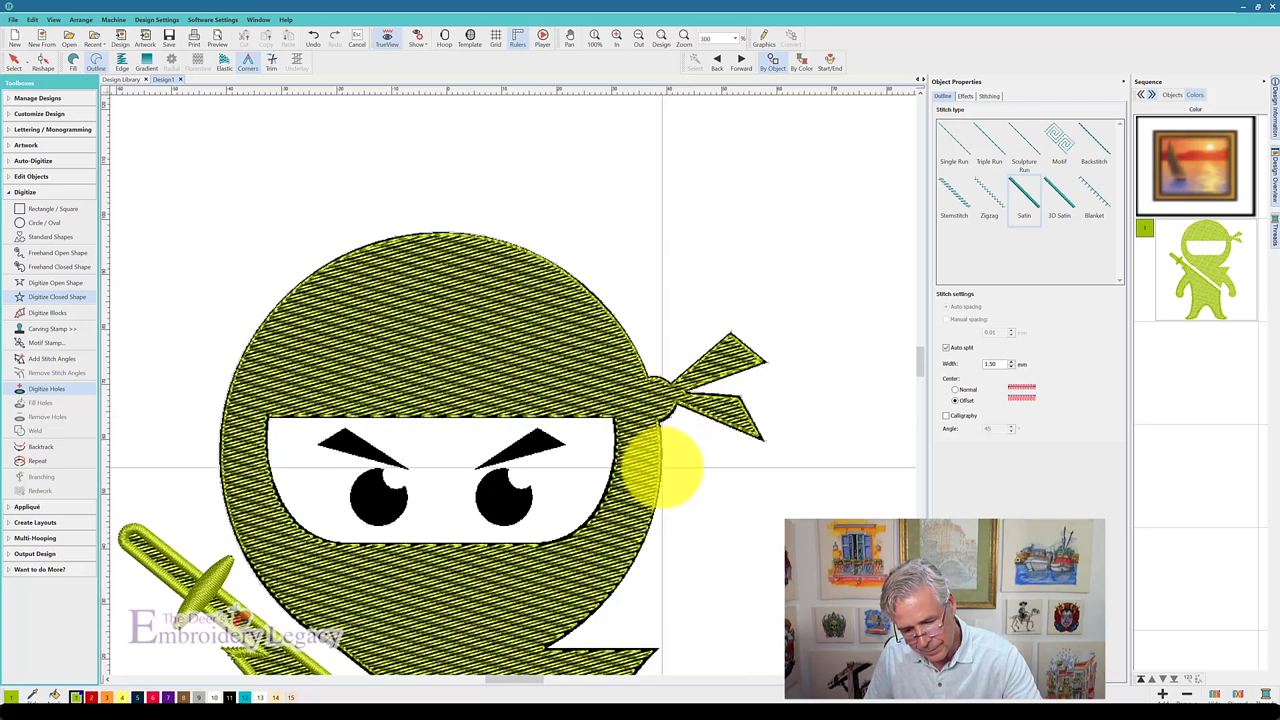
pyautogui.moveTo(537, 677)
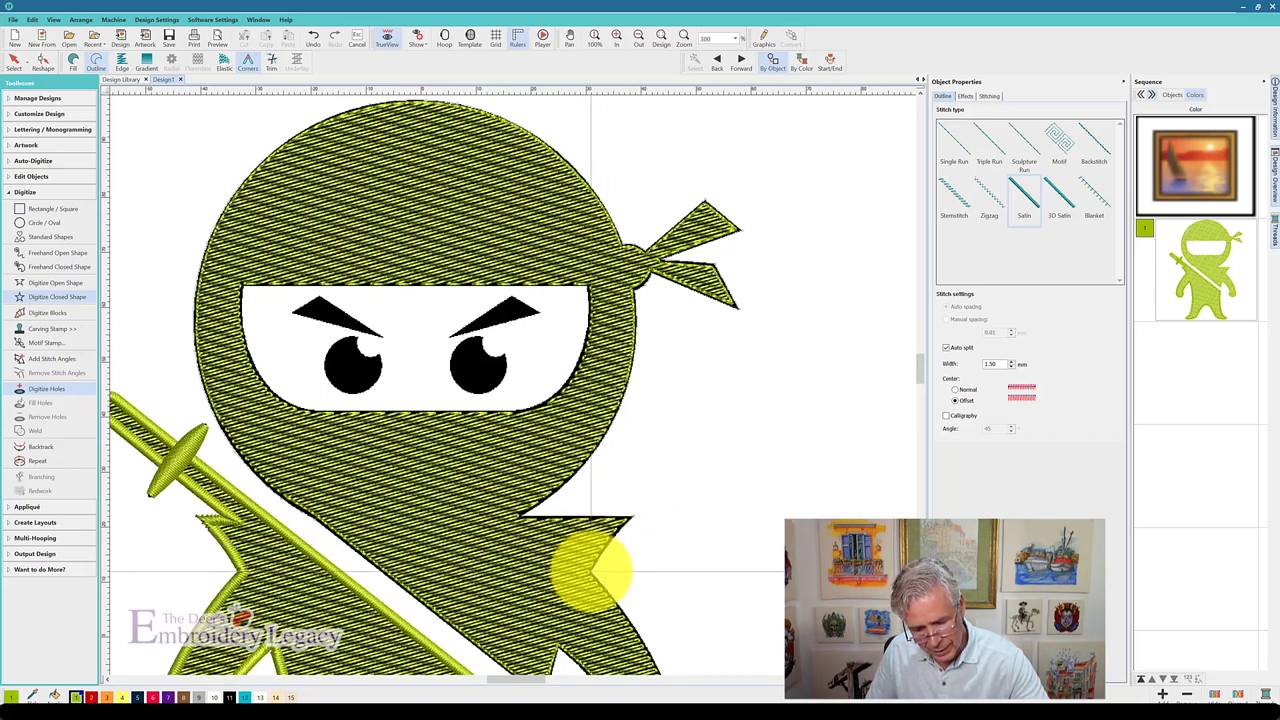
pyautogui.scroll(-2, 591, 571)
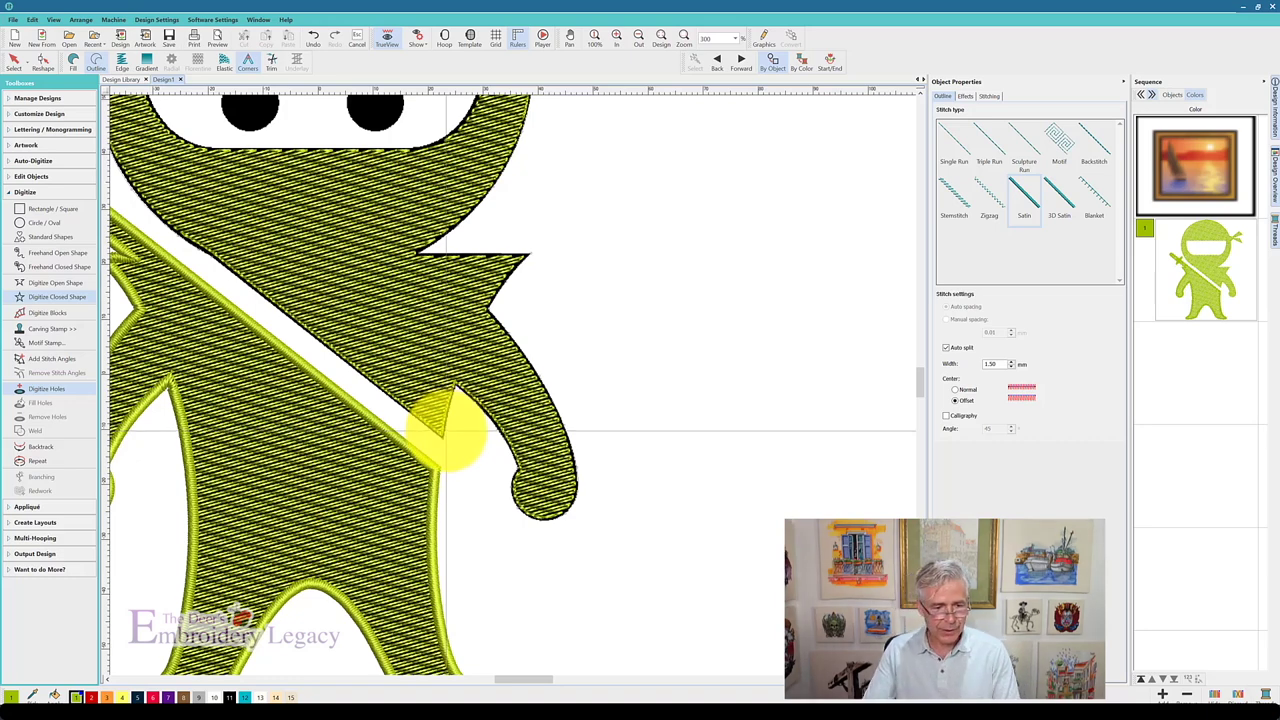
pyautogui.click(446, 432)
pyautogui.press('Return')
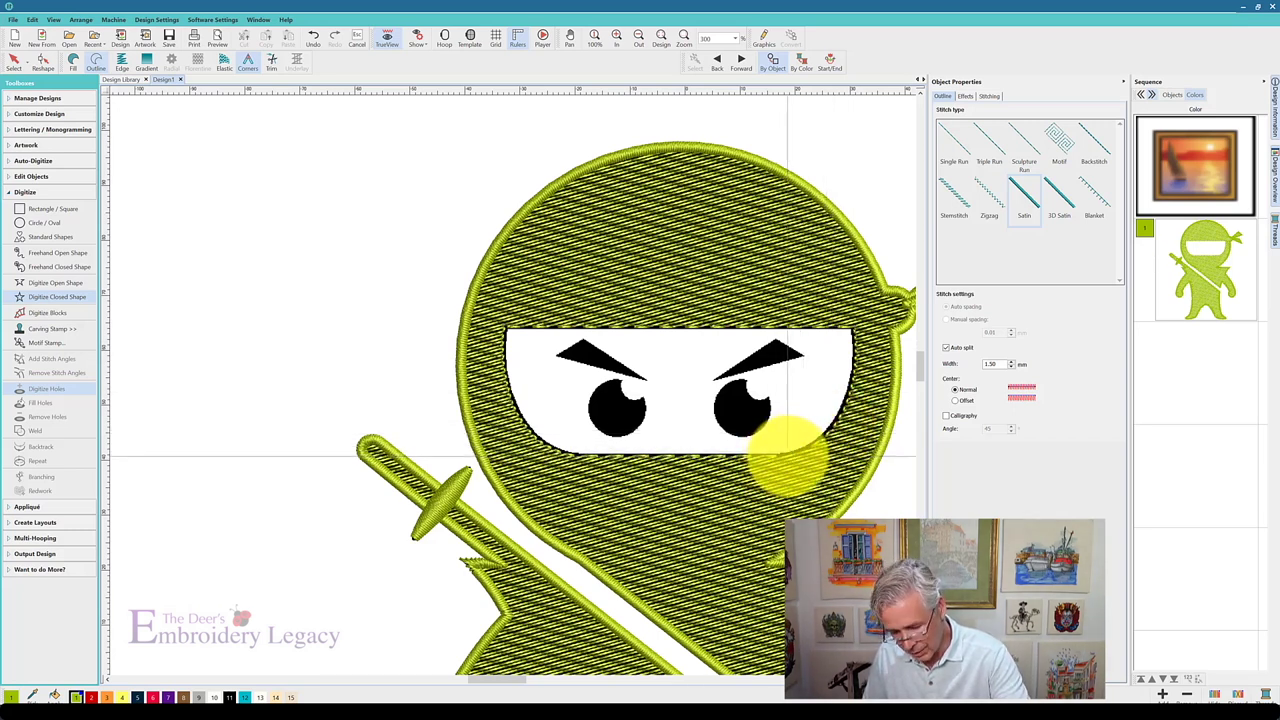
pyautogui.press('Return')
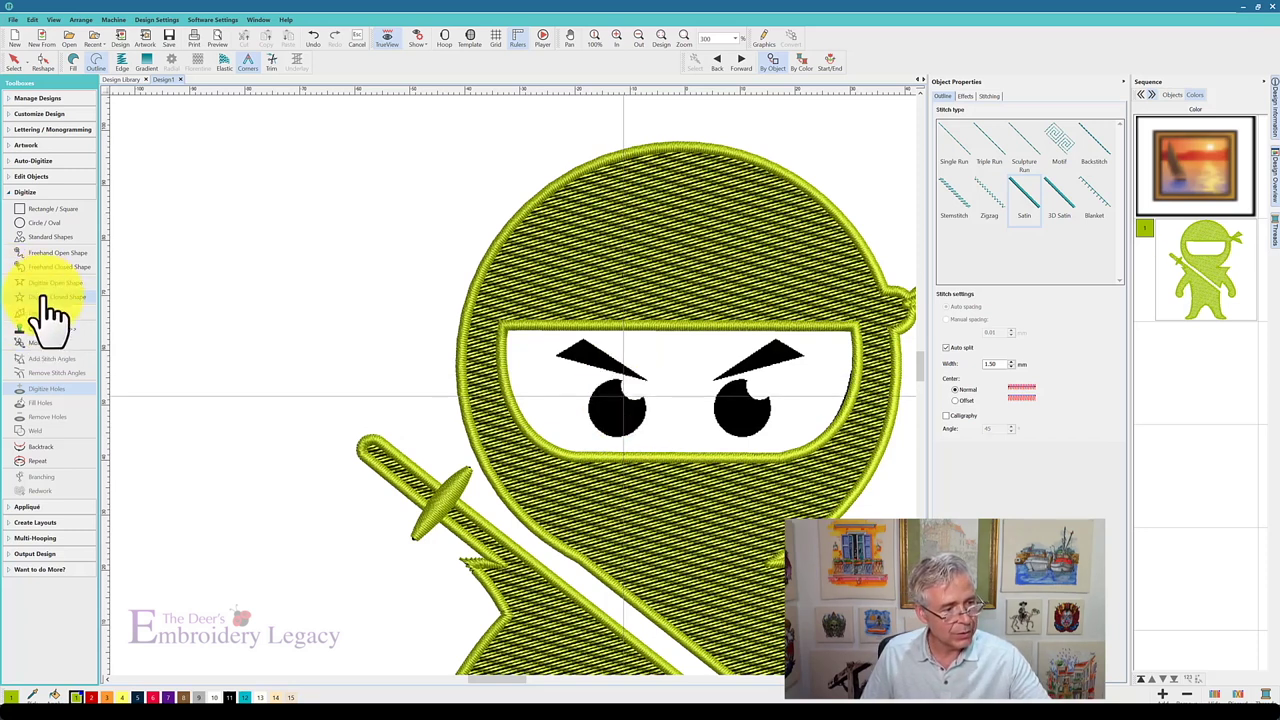
# - Digitize a tatami fill for the pupil nearest the sword, with 1.20 mm stitch spacing and both underlays turned off
pyautogui.click(73, 62)
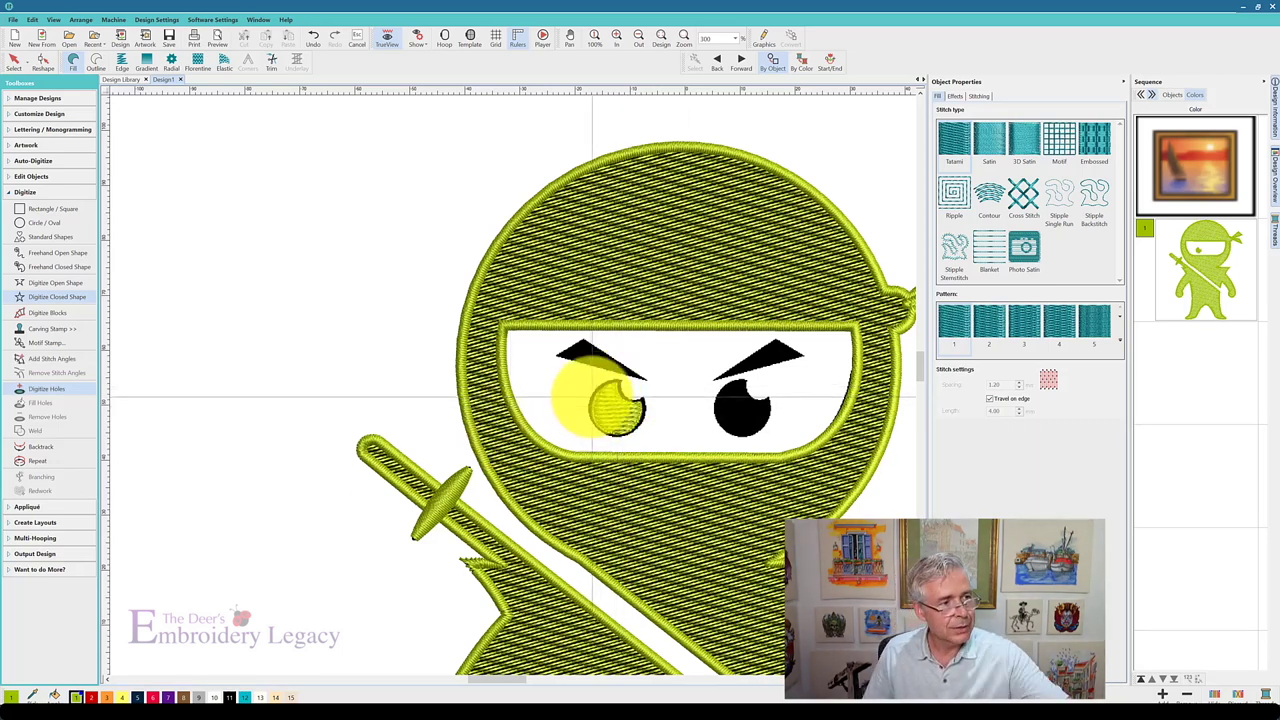
pyautogui.click(13, 62)
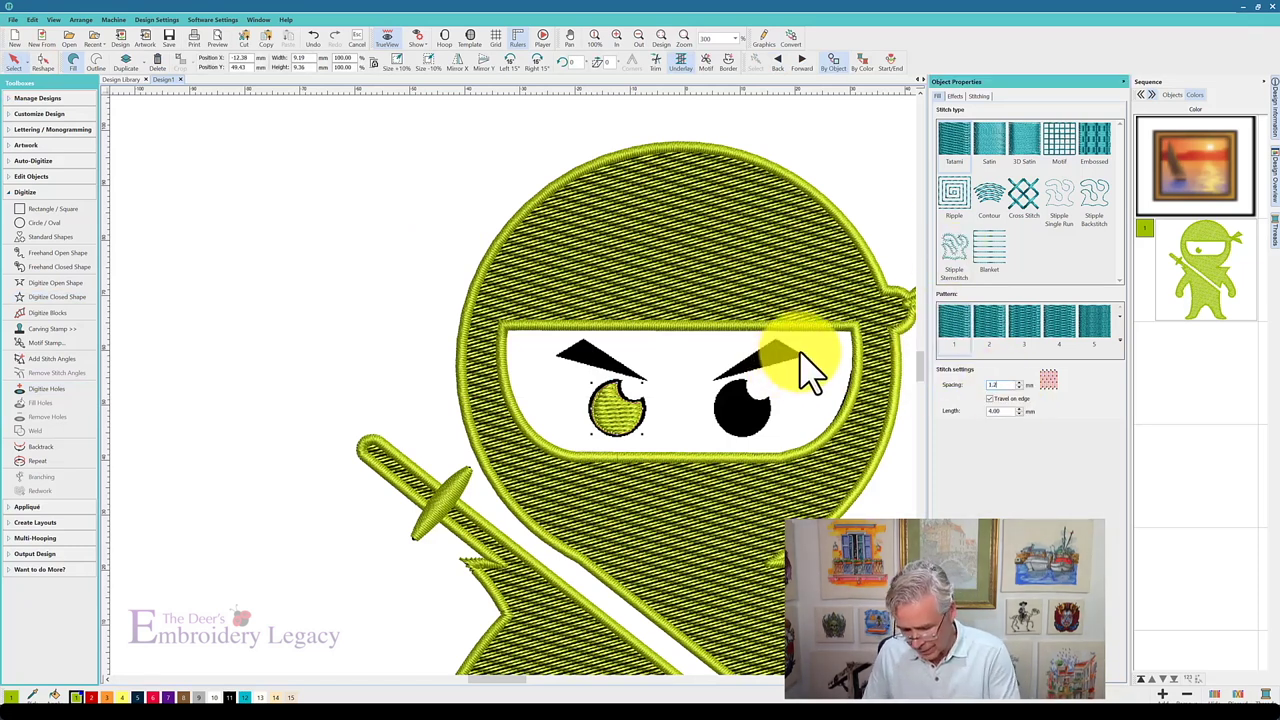
pyautogui.click(979, 96)
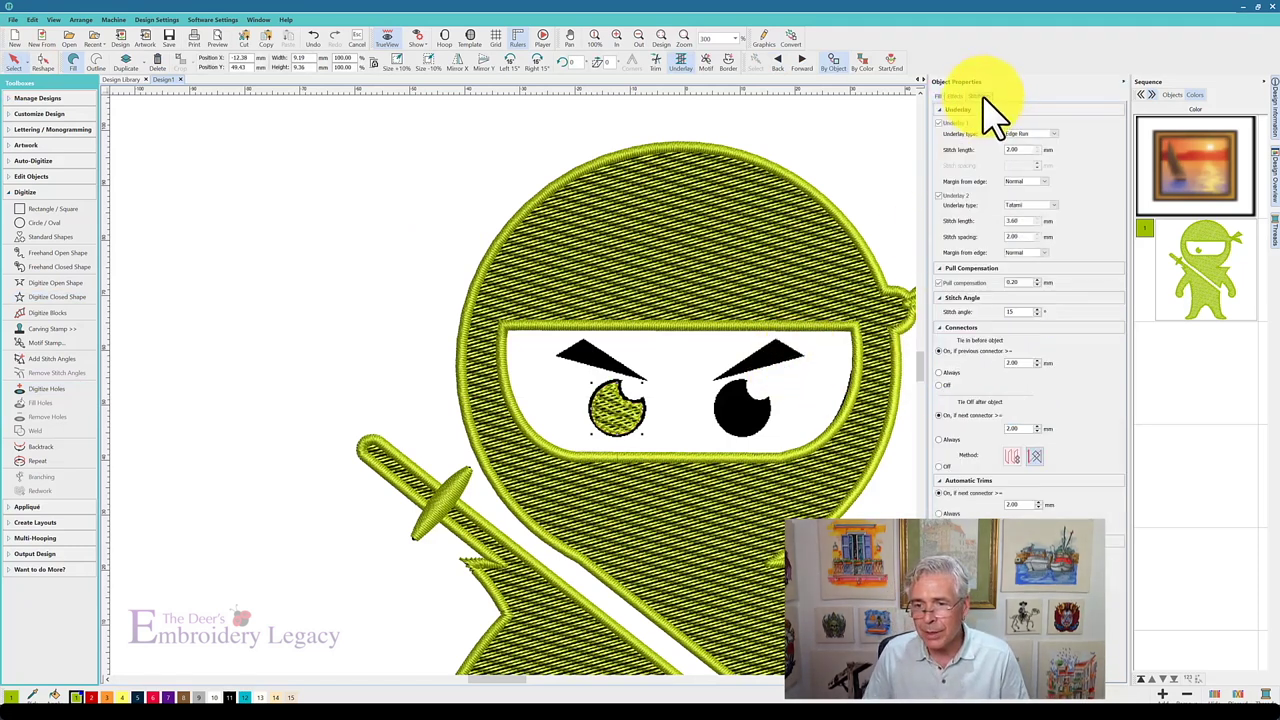
pyautogui.click(940, 122)
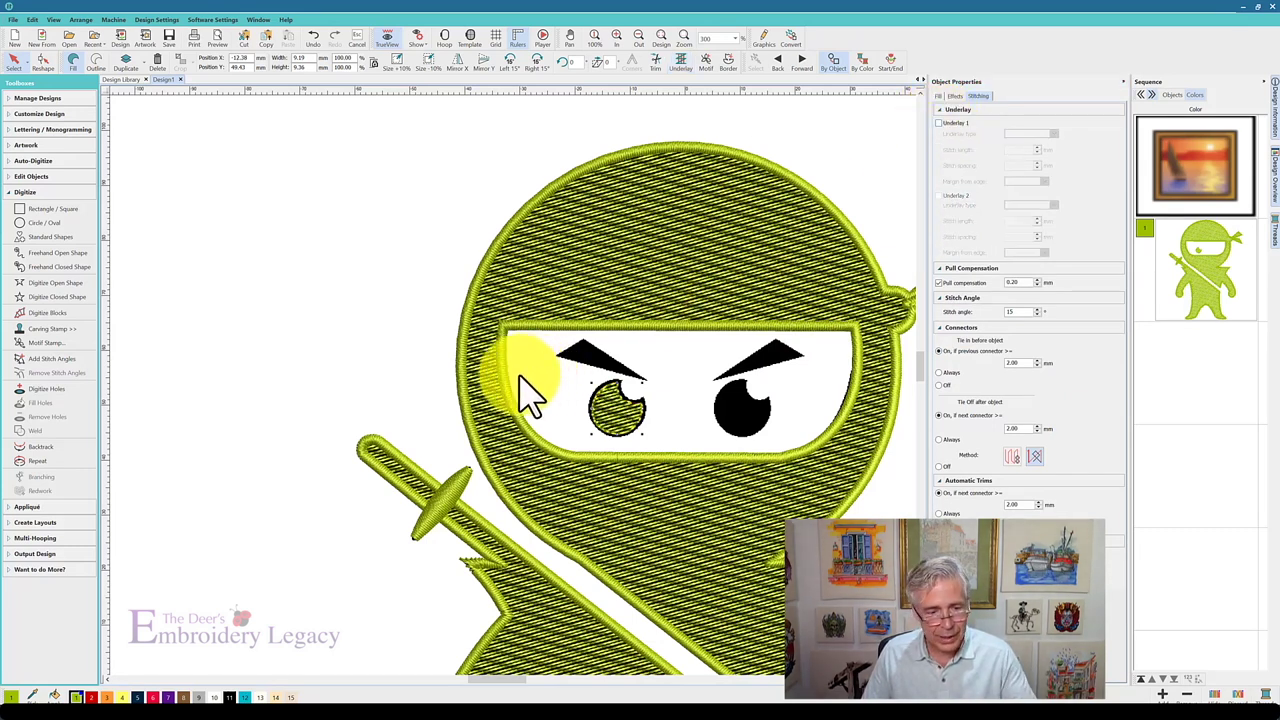
# - Digitize a closed satin outline 1.50 mm wide around the filled pupil
pyautogui.click(35, 300)
pyautogui.click(97, 63)
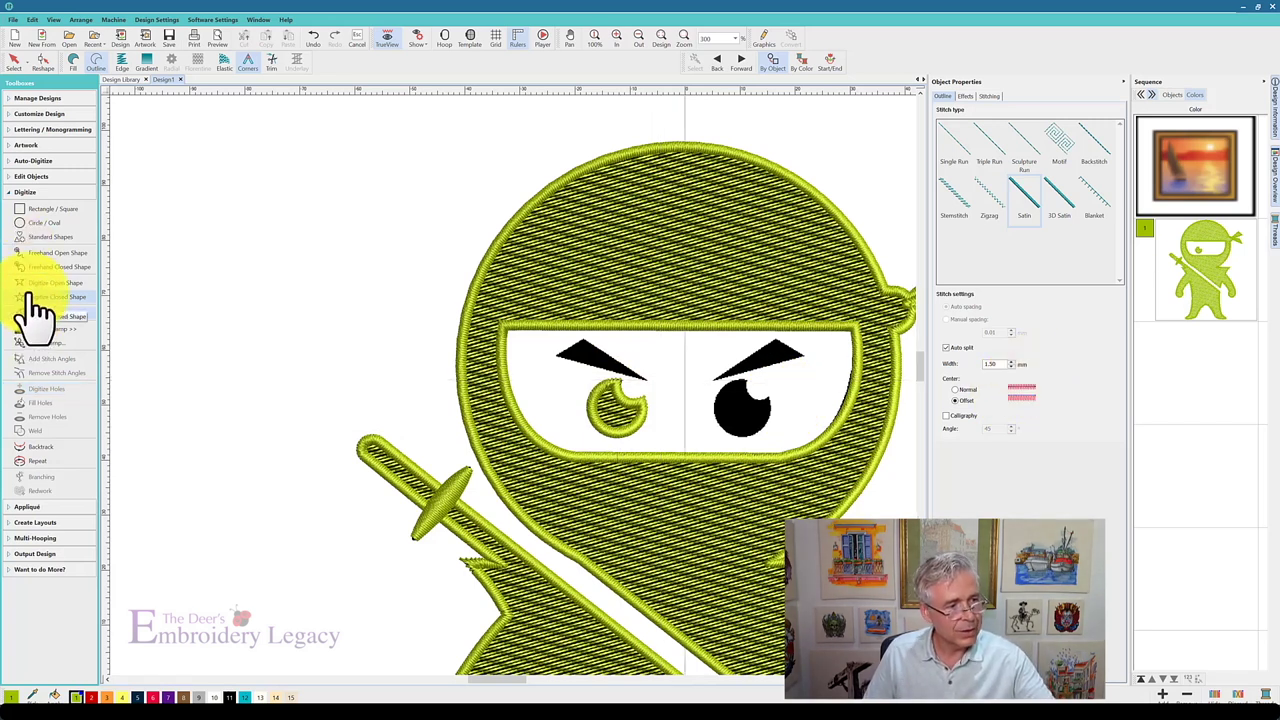
pyautogui.click(1022, 198)
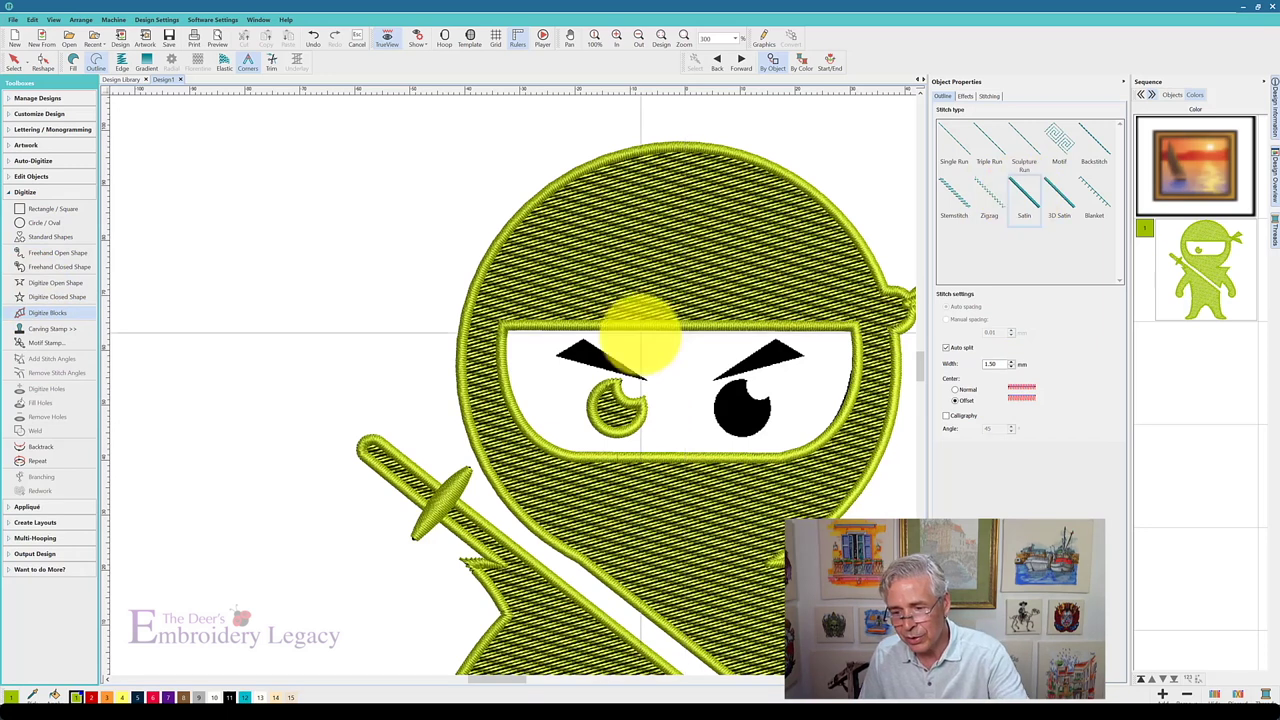
# - Digitize the eyebrow above the filled pupil as a satin-filled block shape, using paired points along its edges
pyautogui.click(72, 64)
pyautogui.click(988, 155)
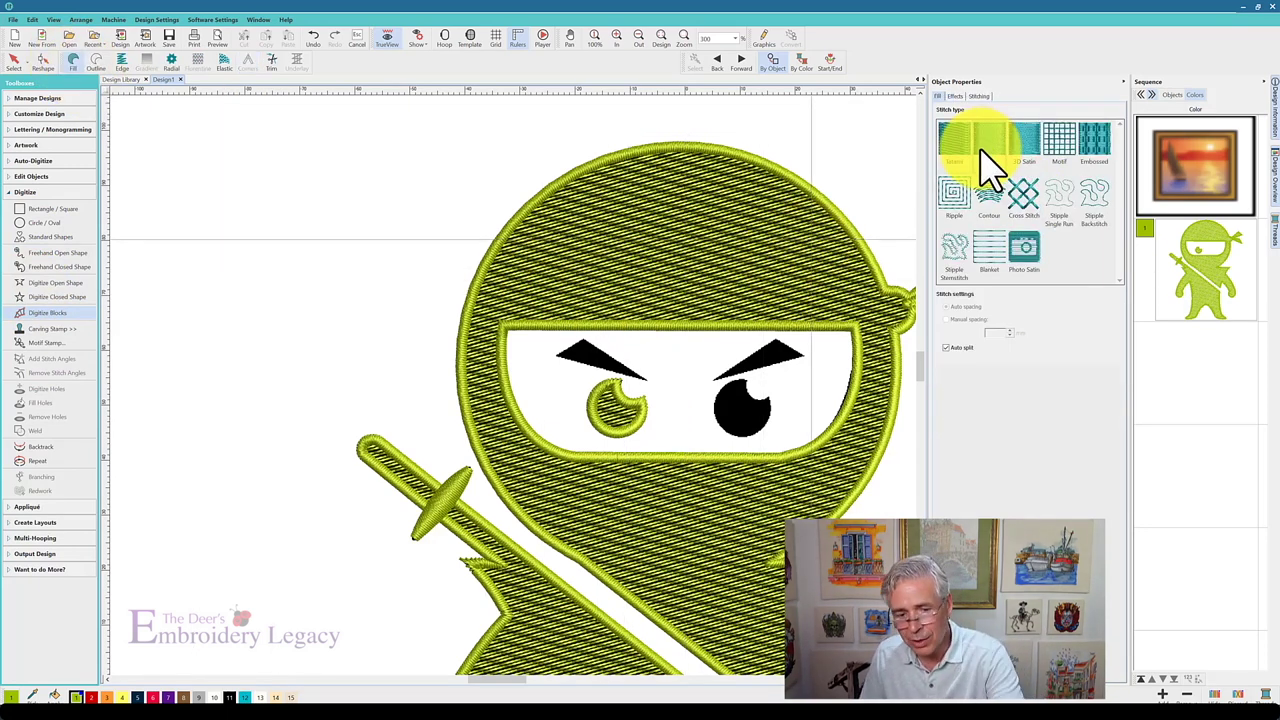
pyautogui.click(640, 380)
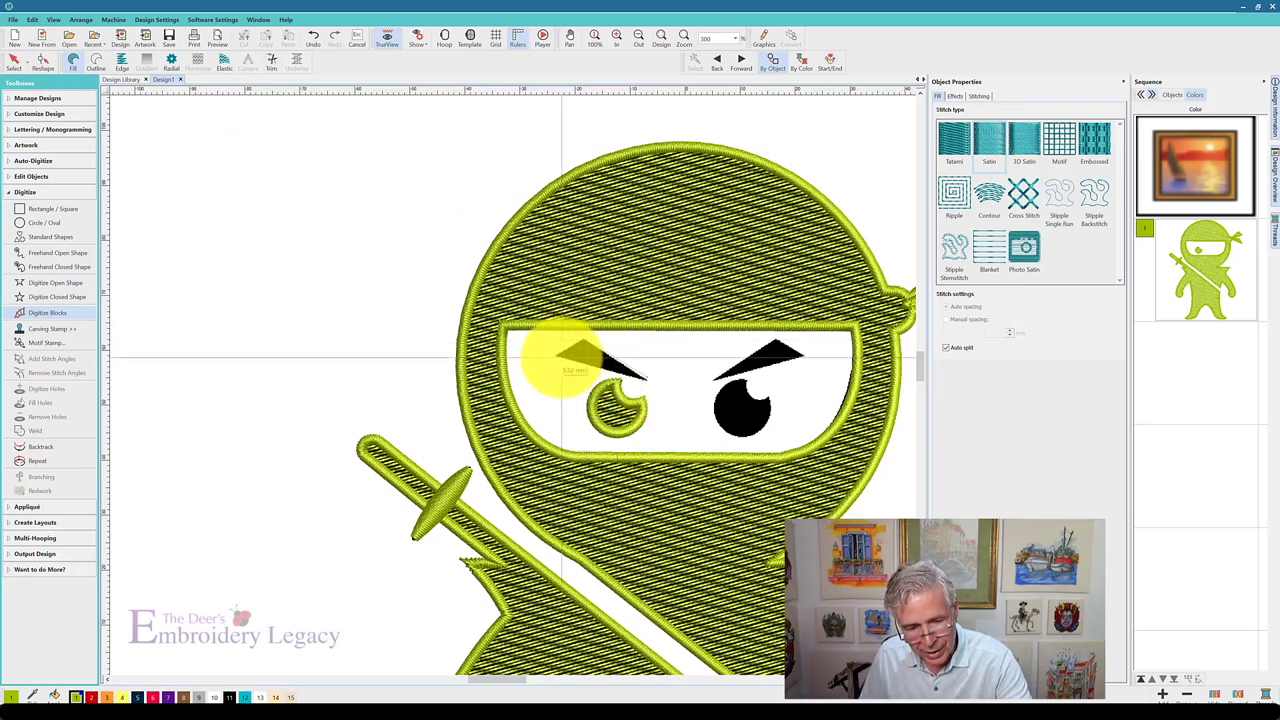
pyautogui.press('Return')
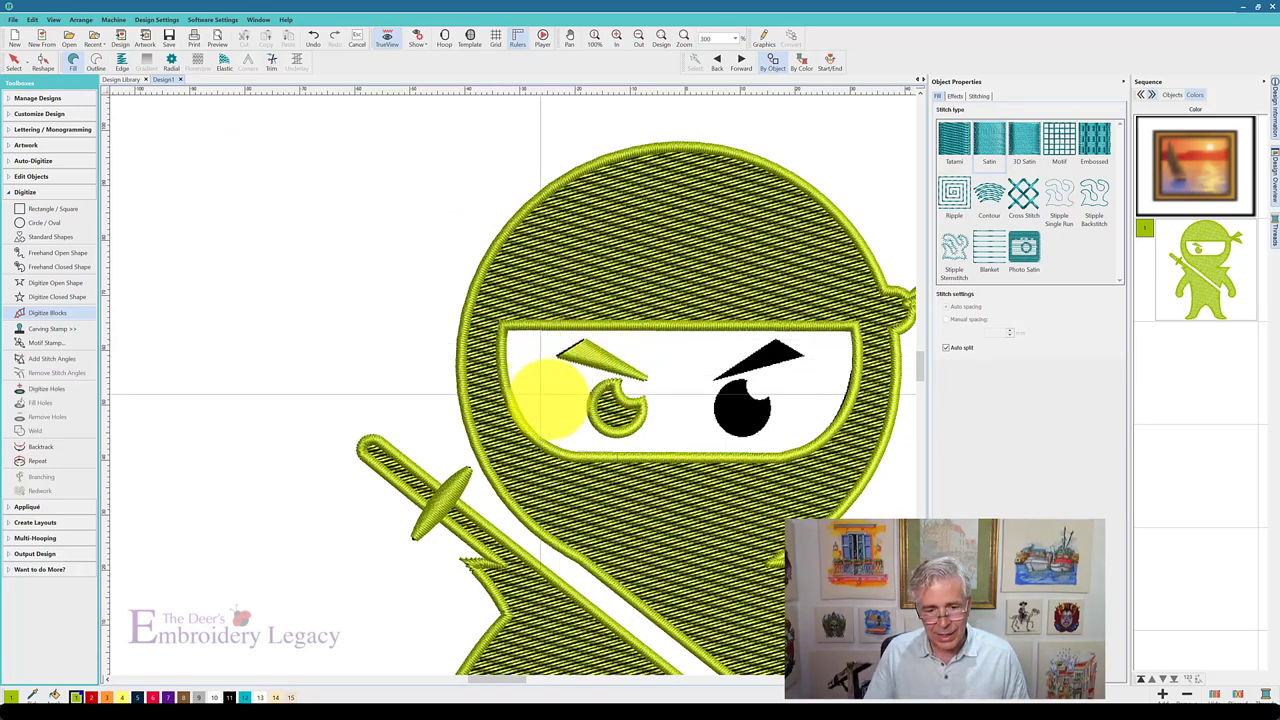
# - Select the pupil fill, pupil outline and eyebrow in the object sequence and duplicate them together
pyautogui.click(1173, 95)
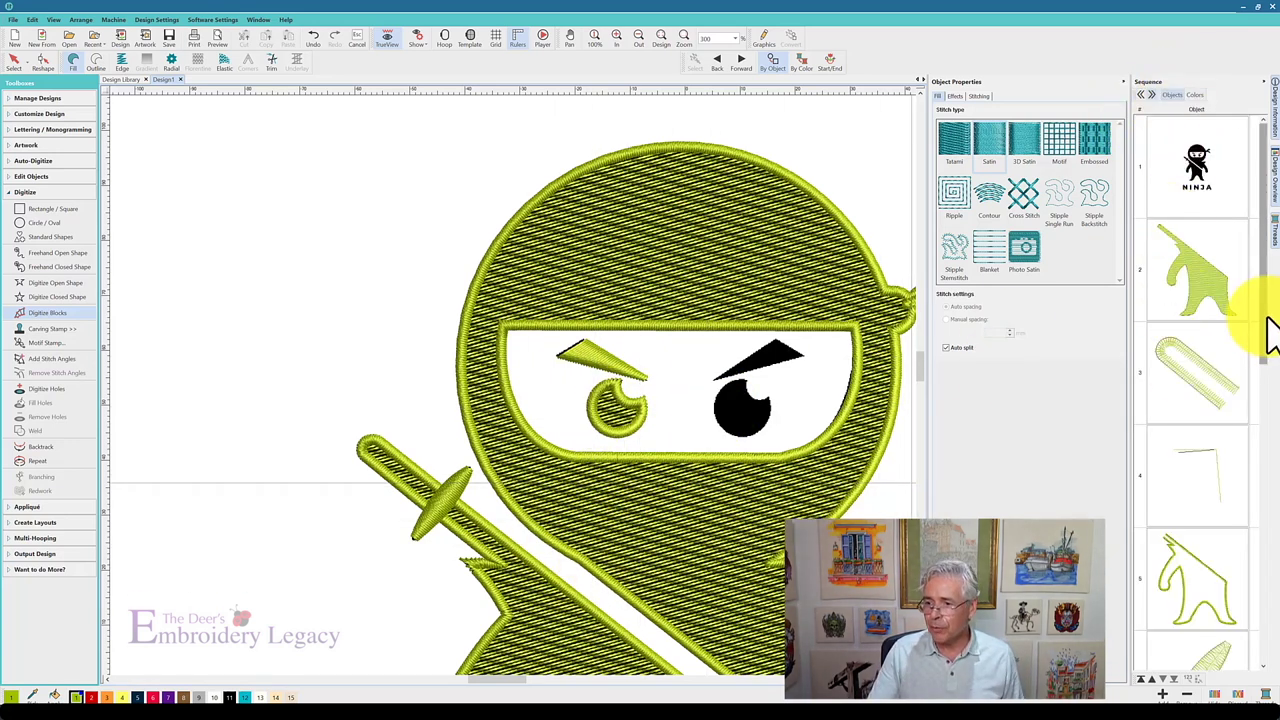
pyautogui.press('Escape')
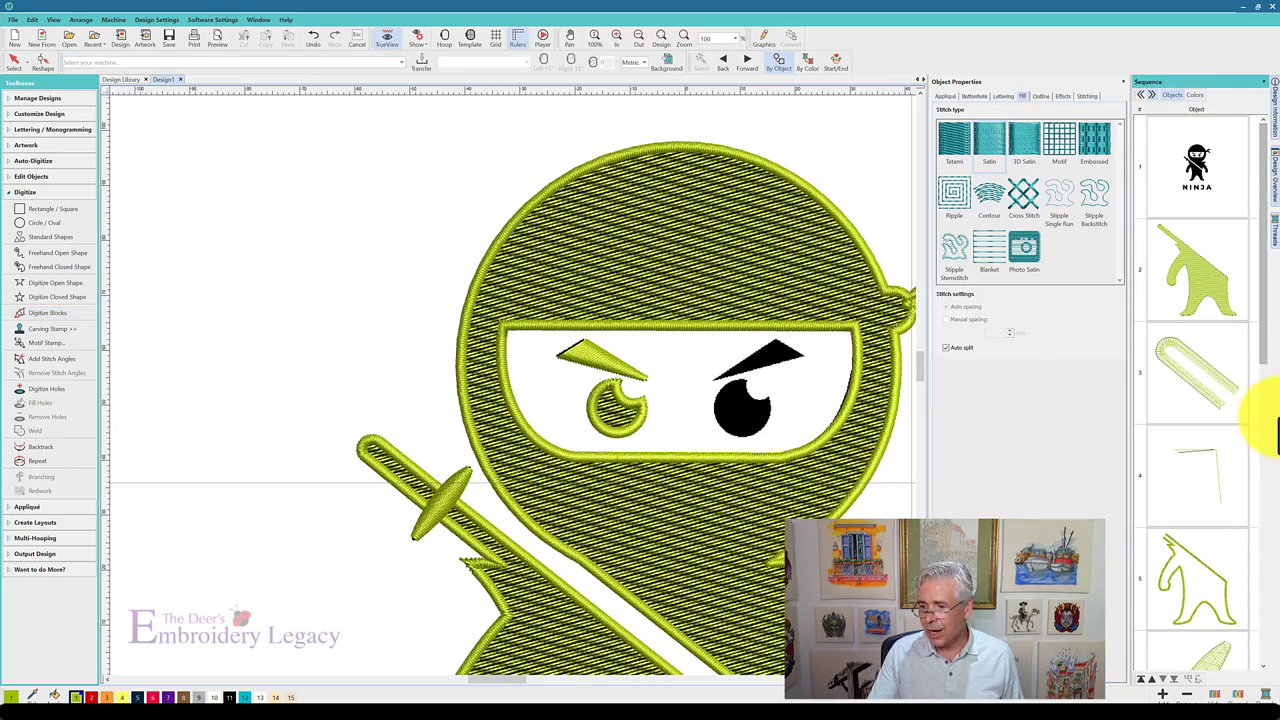
pyautogui.moveTo(1262, 340); pyautogui.dragTo(1262, 634)
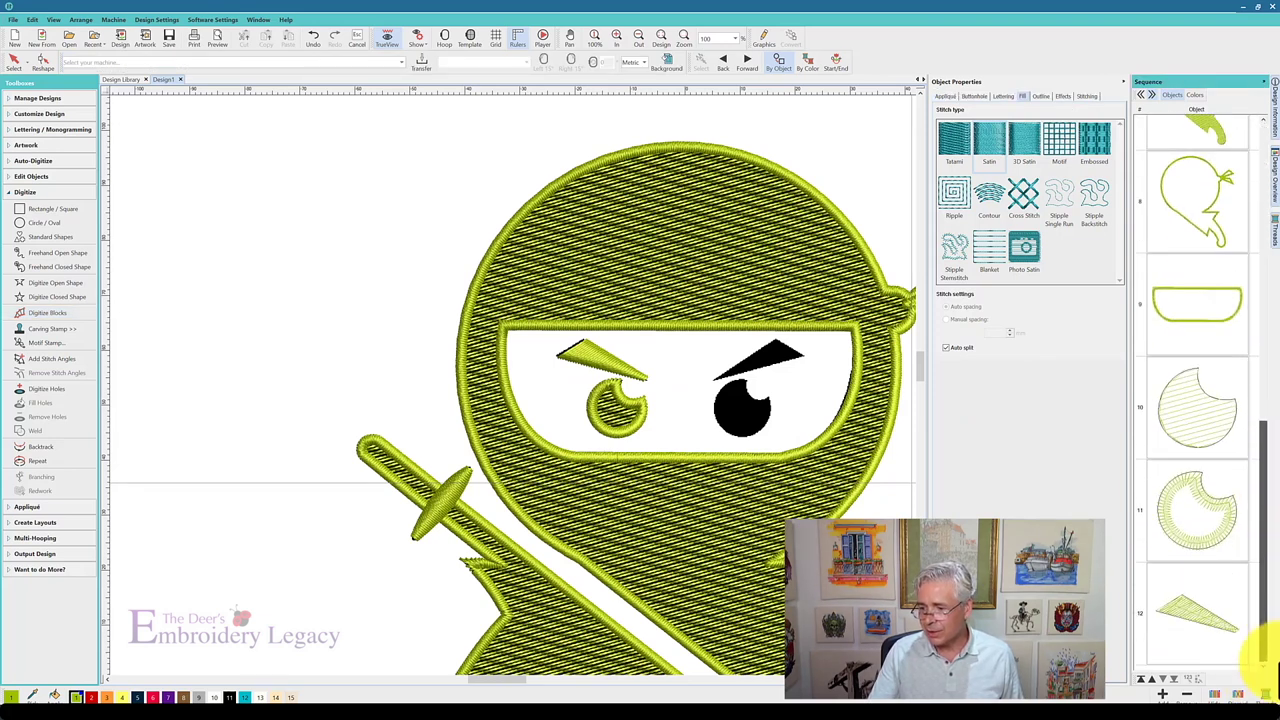
pyautogui.click(1194, 423)
pyautogui.keyDown('ctrl'); pyautogui.click(1194, 509); pyautogui.keyUp('ctrl')
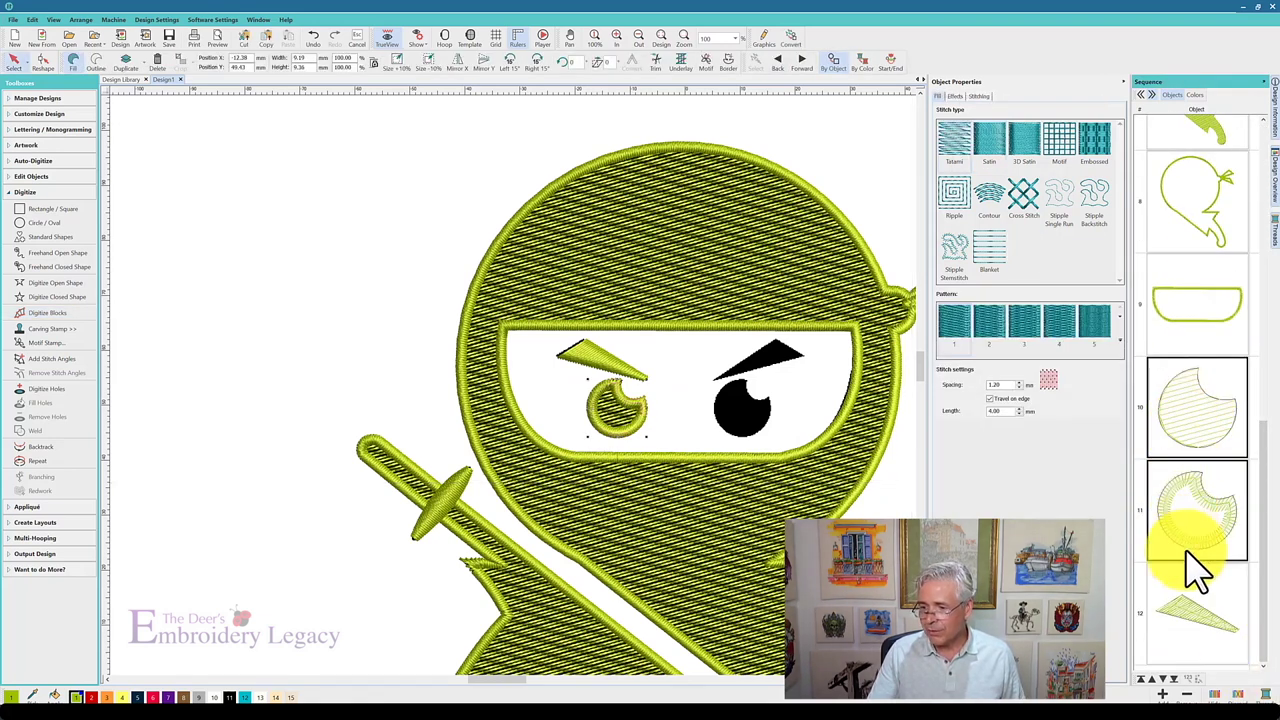
pyautogui.keyDown('ctrl'); pyautogui.click(1210, 640); pyautogui.keyUp('ctrl')
pyautogui.rightClick(1188, 486)
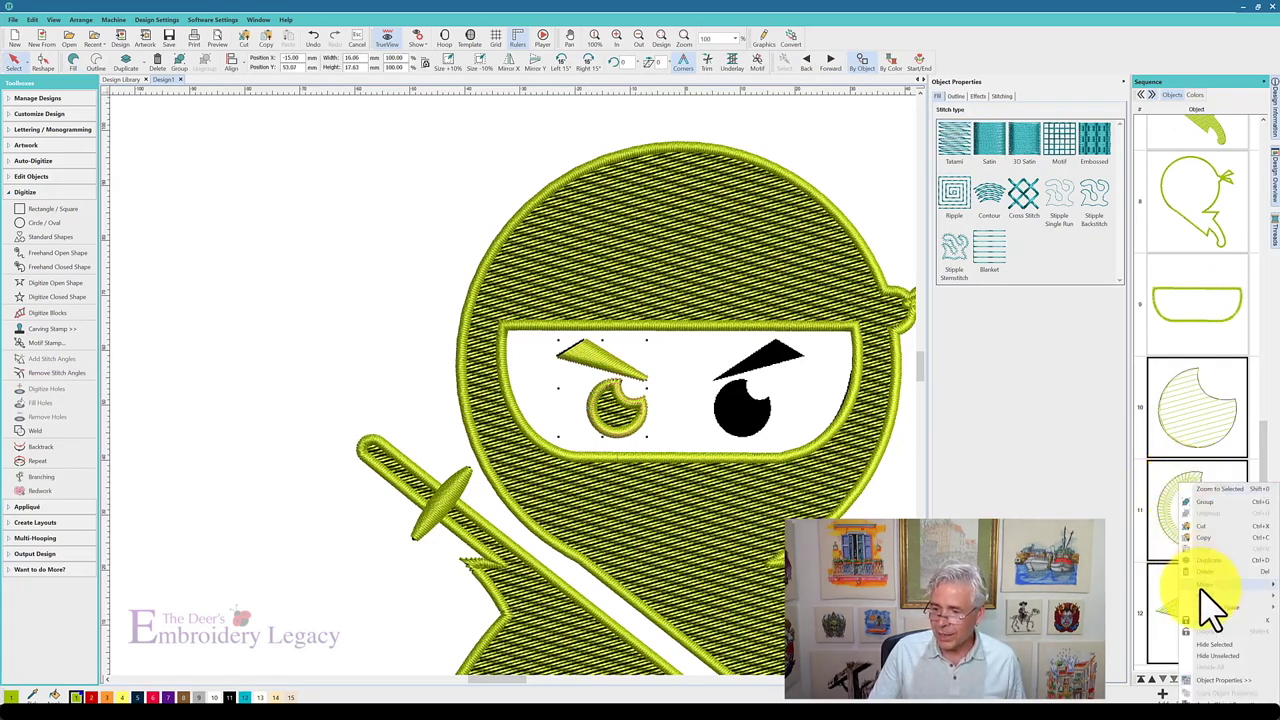
pyautogui.click(1210, 563)
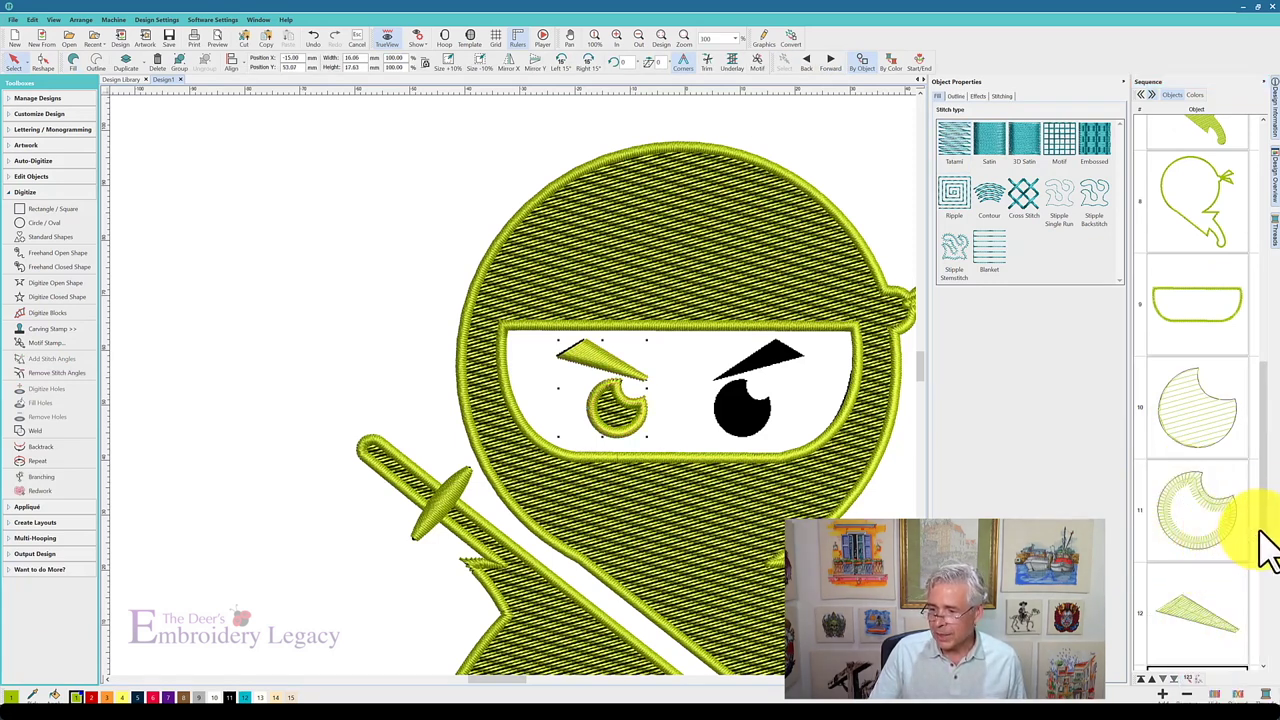
# - Mirror the duplicated pupil fill, outline and eyebrow horizontally and move them onto the other eye in the artwork
pyautogui.moveTo(1266, 514); pyautogui.dragTo(1265, 655)
pyautogui.click(1185, 440)
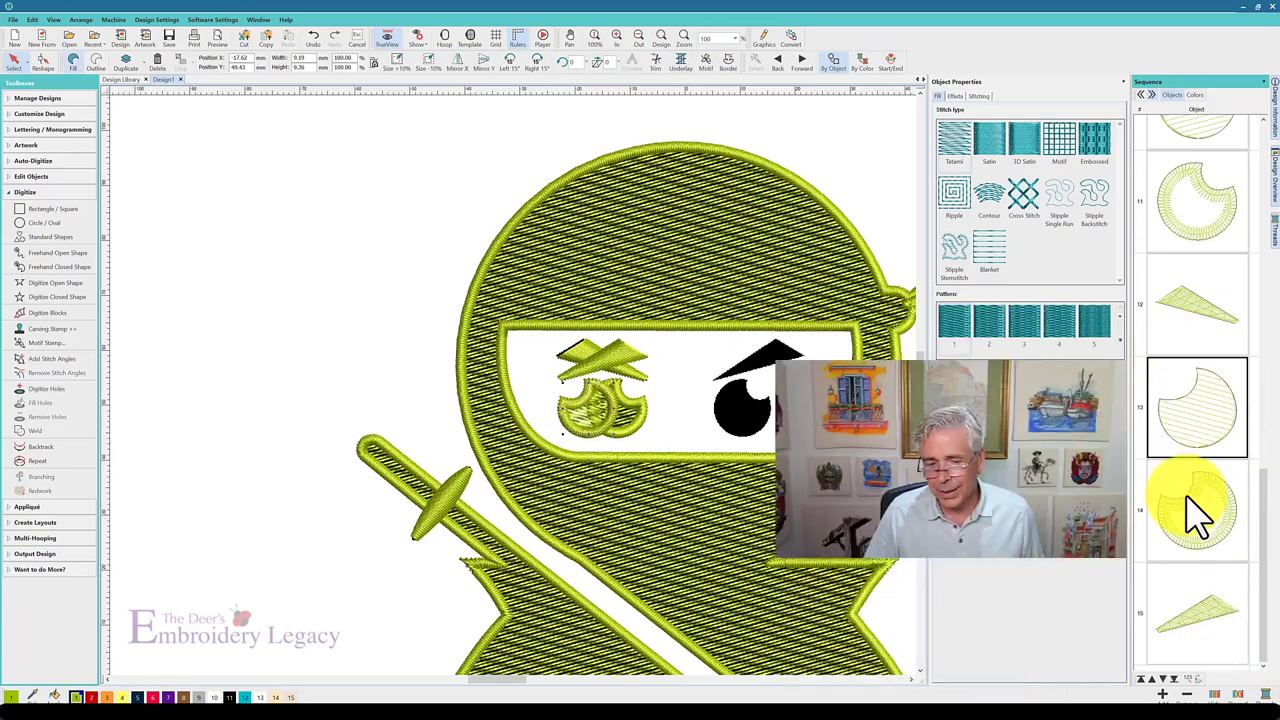
pyautogui.keyDown('ctrl'); pyautogui.click(1206, 514); pyautogui.keyUp('ctrl')
pyautogui.keyDown('ctrl'); pyautogui.click(1195, 648); pyautogui.keyUp('ctrl')
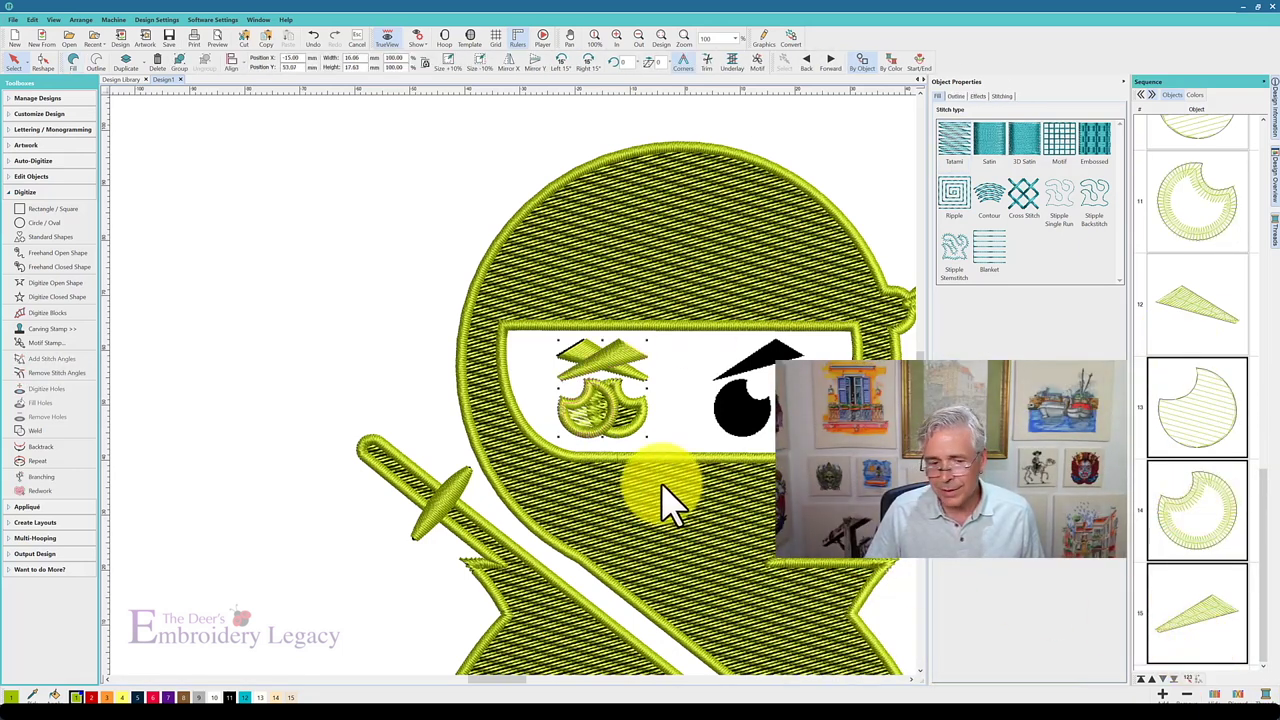
pyautogui.moveTo(577, 388); pyautogui.dragTo(731, 382)
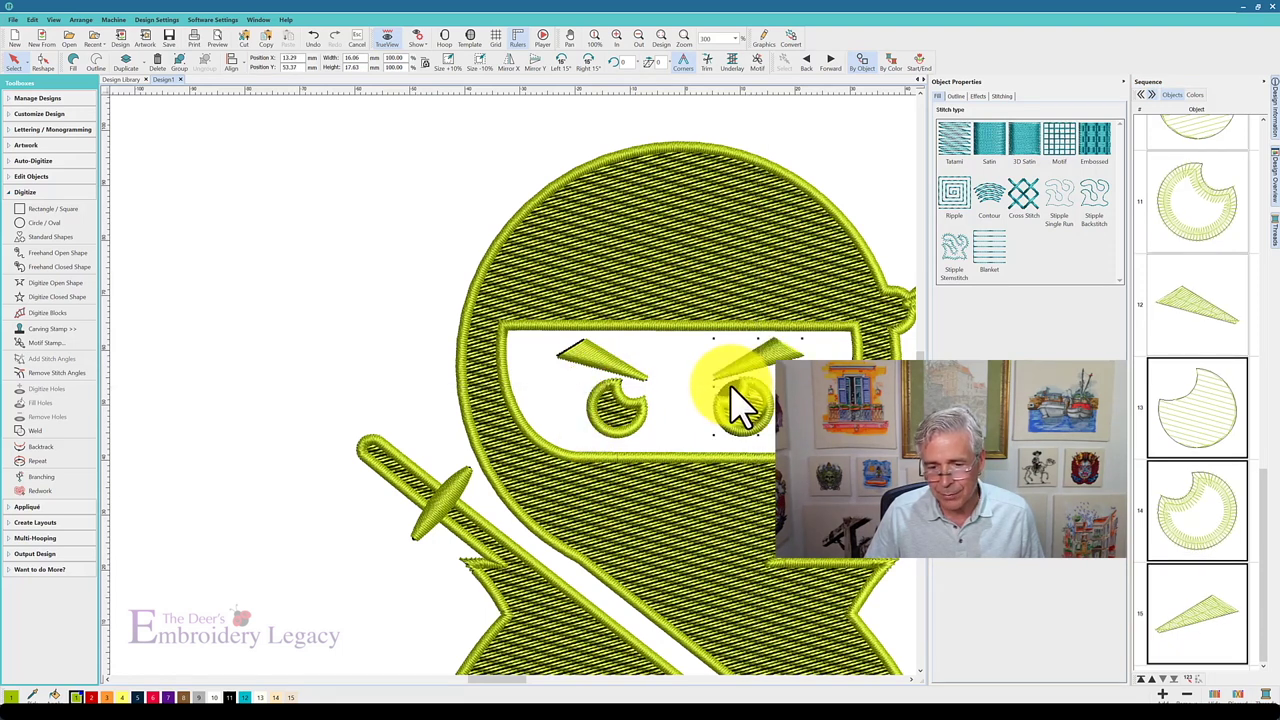
# - Mirror only the duplicated pupil fill and outline horizontally so the pupil's cut-out matches the artwork
pyautogui.click(1200, 428)
pyautogui.keyDown('ctrl'); pyautogui.click(1200, 514); pyautogui.keyUp('ctrl')
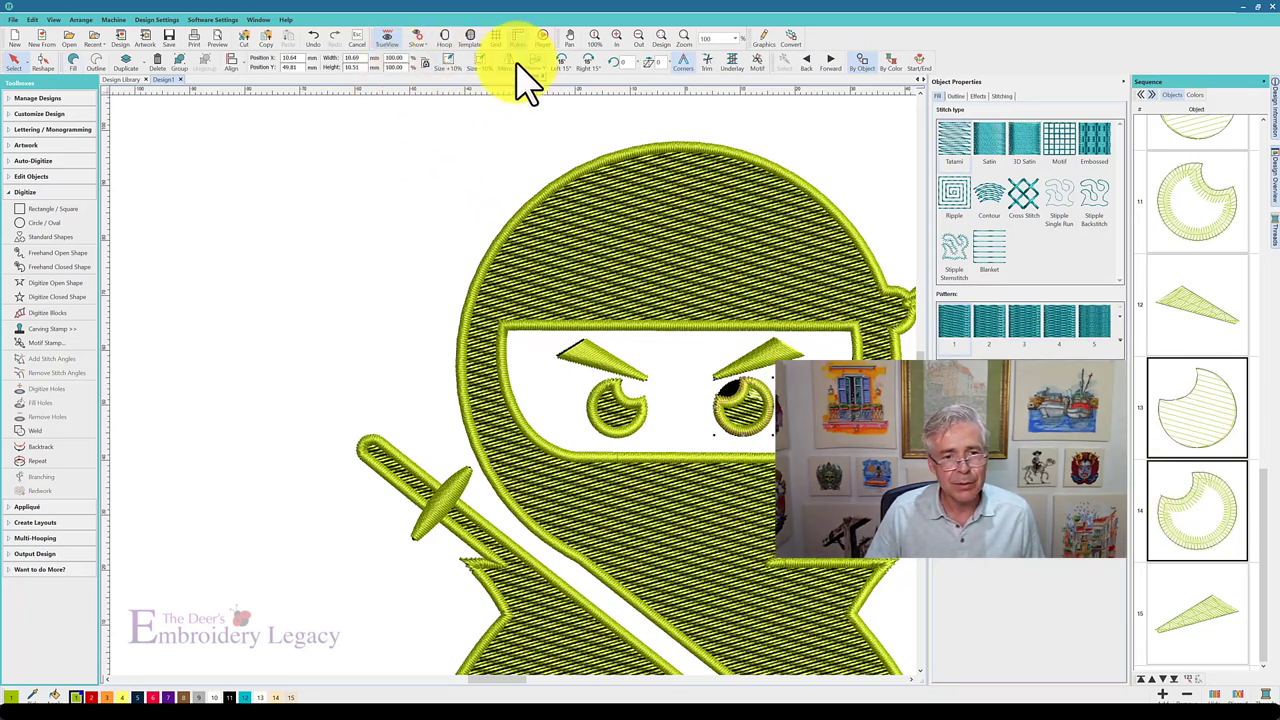
pyautogui.click(221, 204)
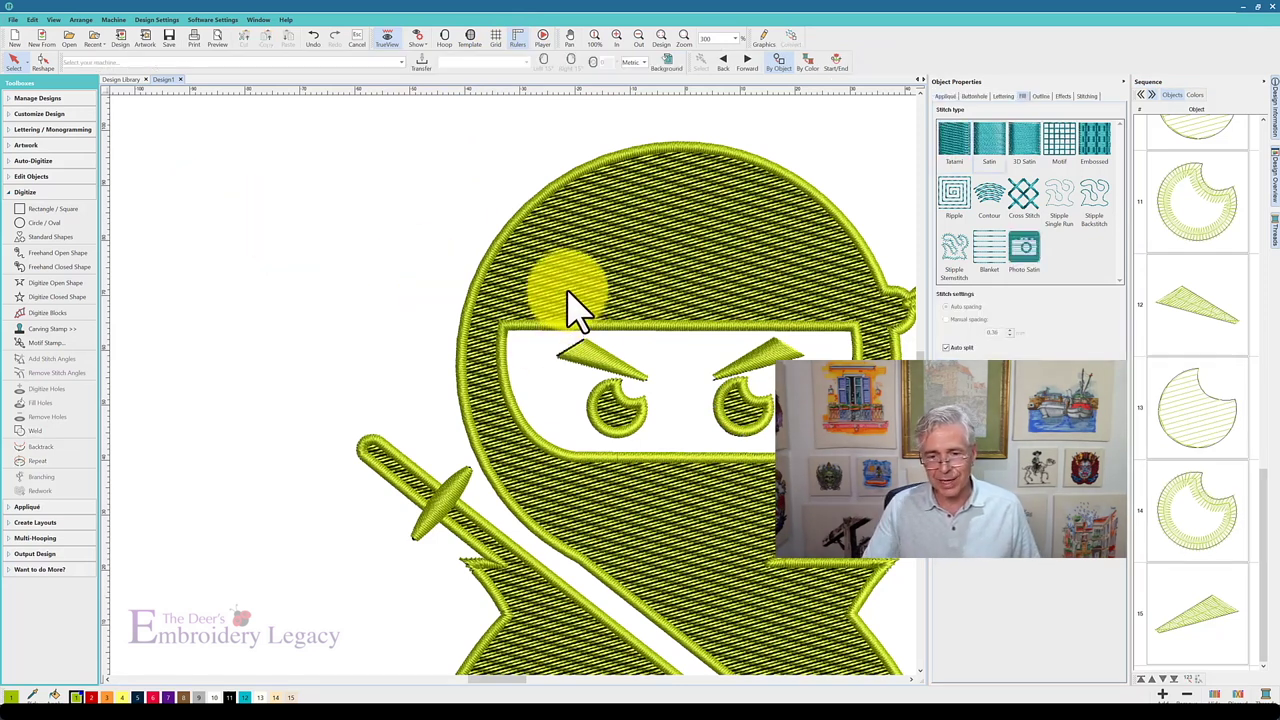
# - View the whole ninja design, and magnify it to 600% to examine the body fill and satin outline stitching
pyautogui.press('0')
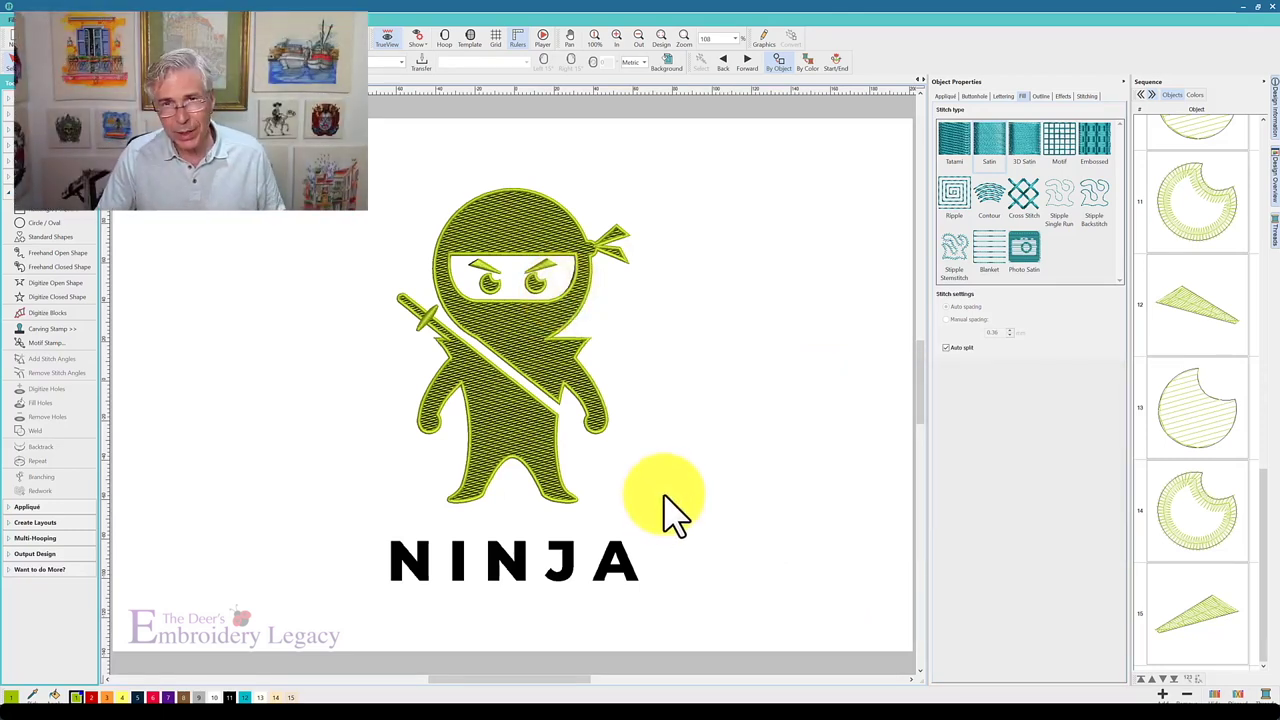
pyautogui.press('f')
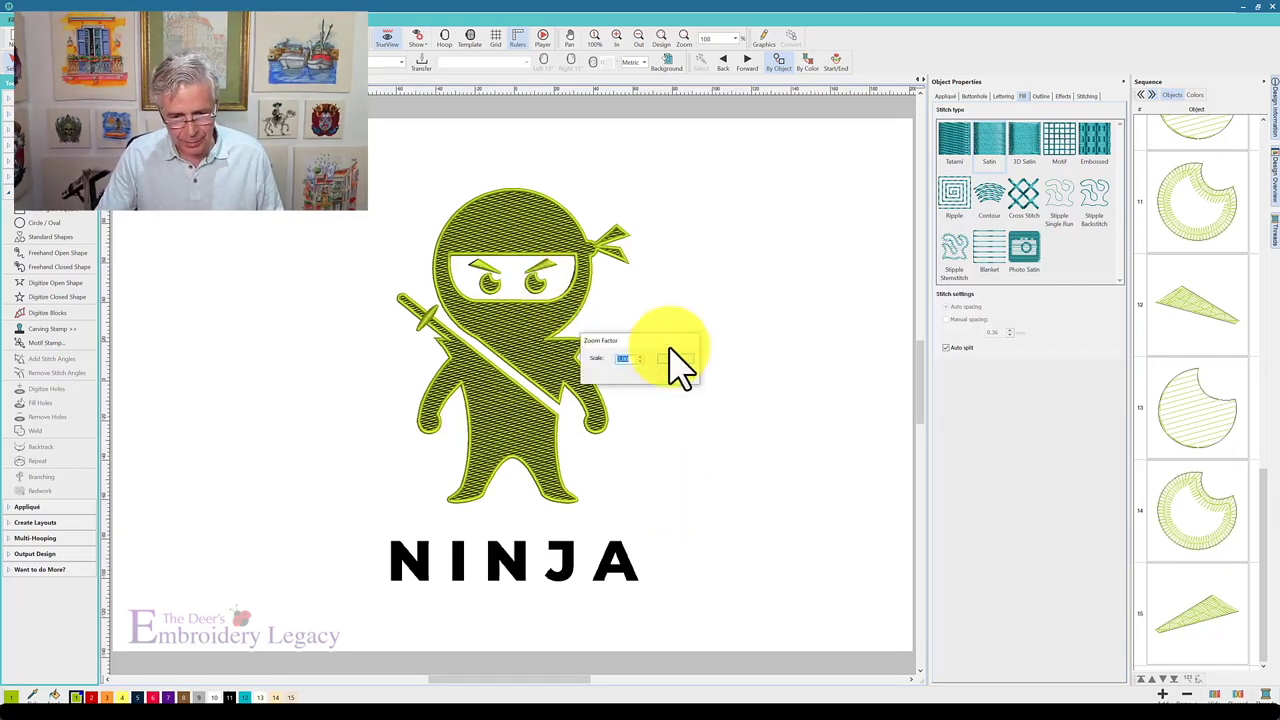
pyautogui.write('600')
pyautogui.click(676, 356)
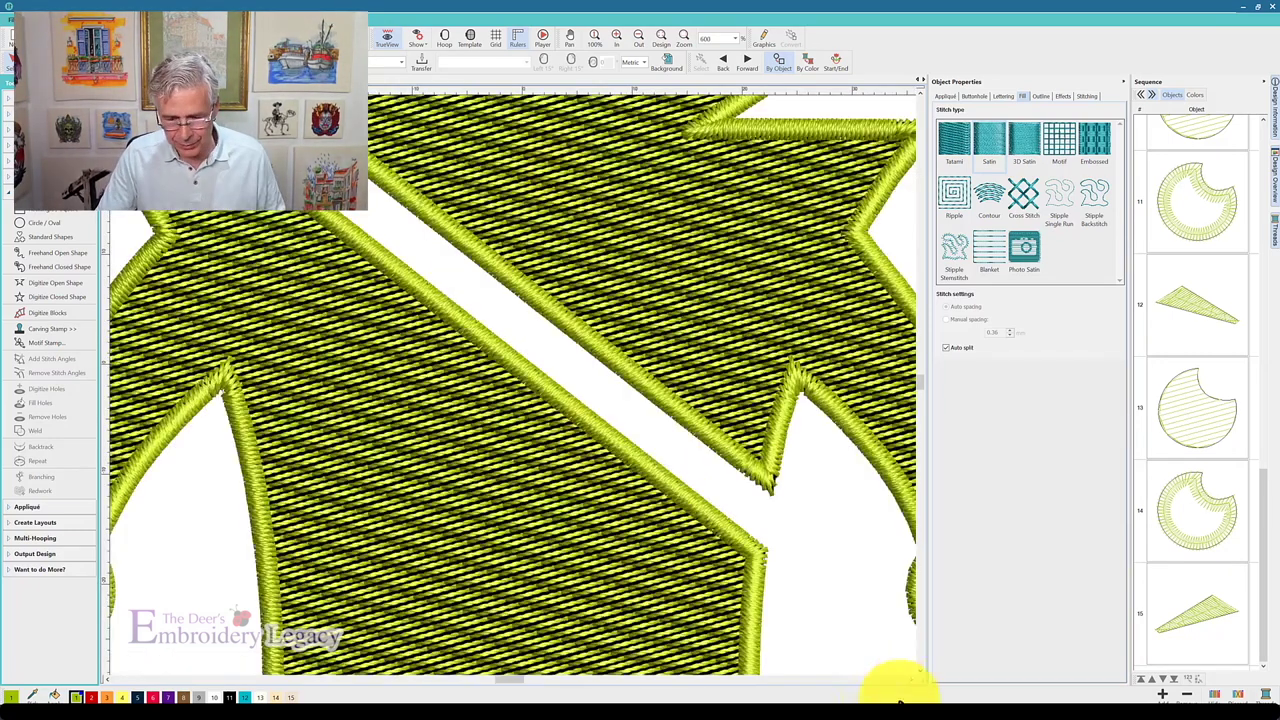
# - Set up a digitized closed shape with a 2 mm wide satin outline for tracing the NINJA lettering
pyautogui.click(920, 670)
pyautogui.moveTo(920, 670); pyautogui.dragTo(920, 670)
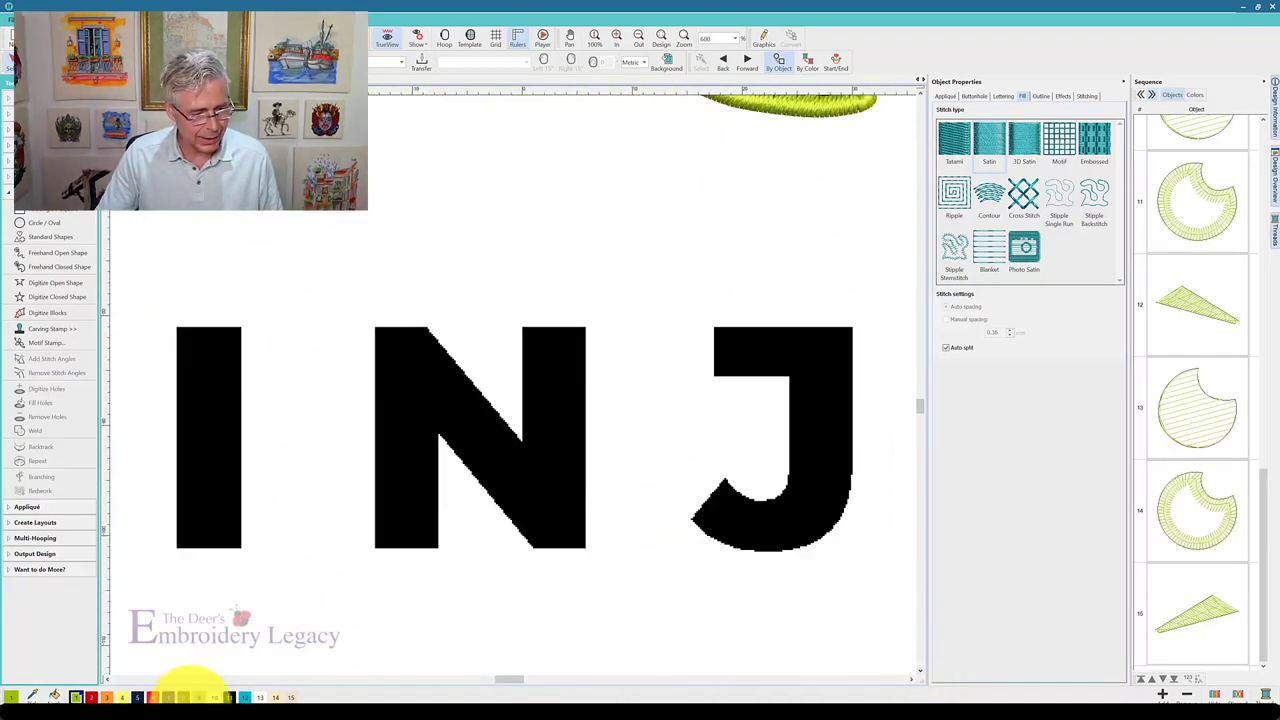
pyautogui.moveTo(107, 679); pyautogui.dragTo(107, 679)
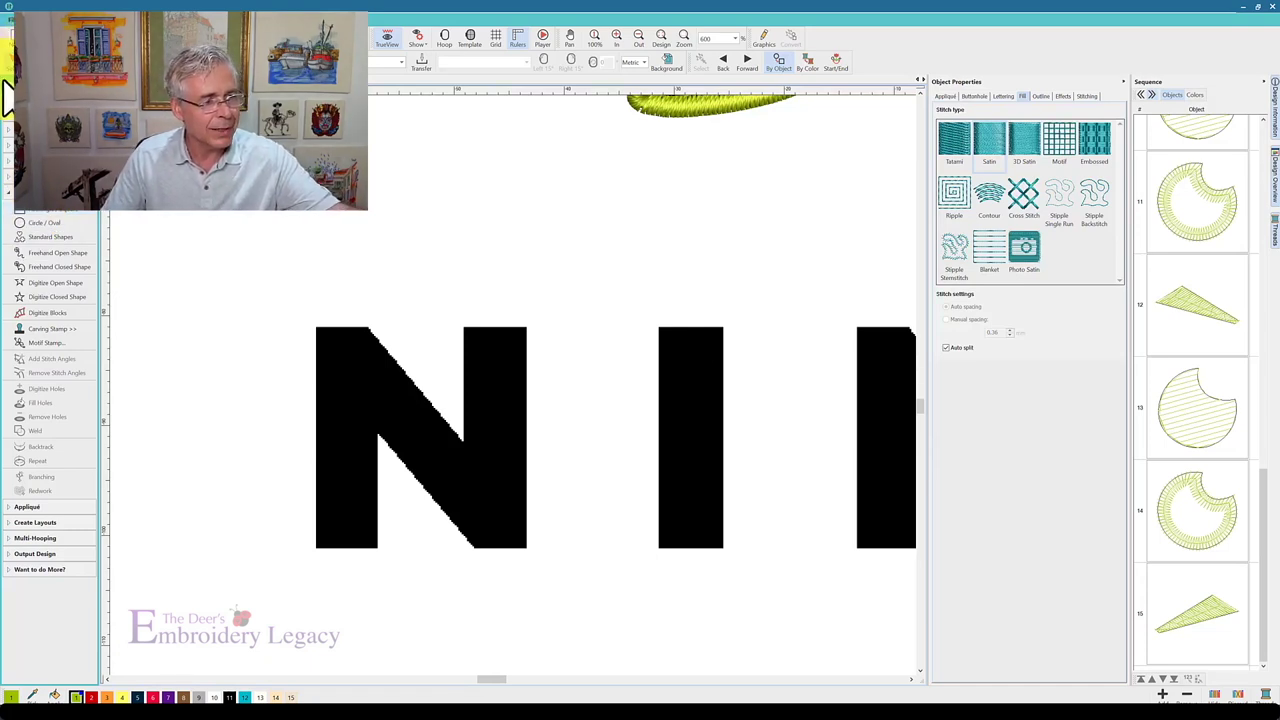
pyautogui.click(32, 300)
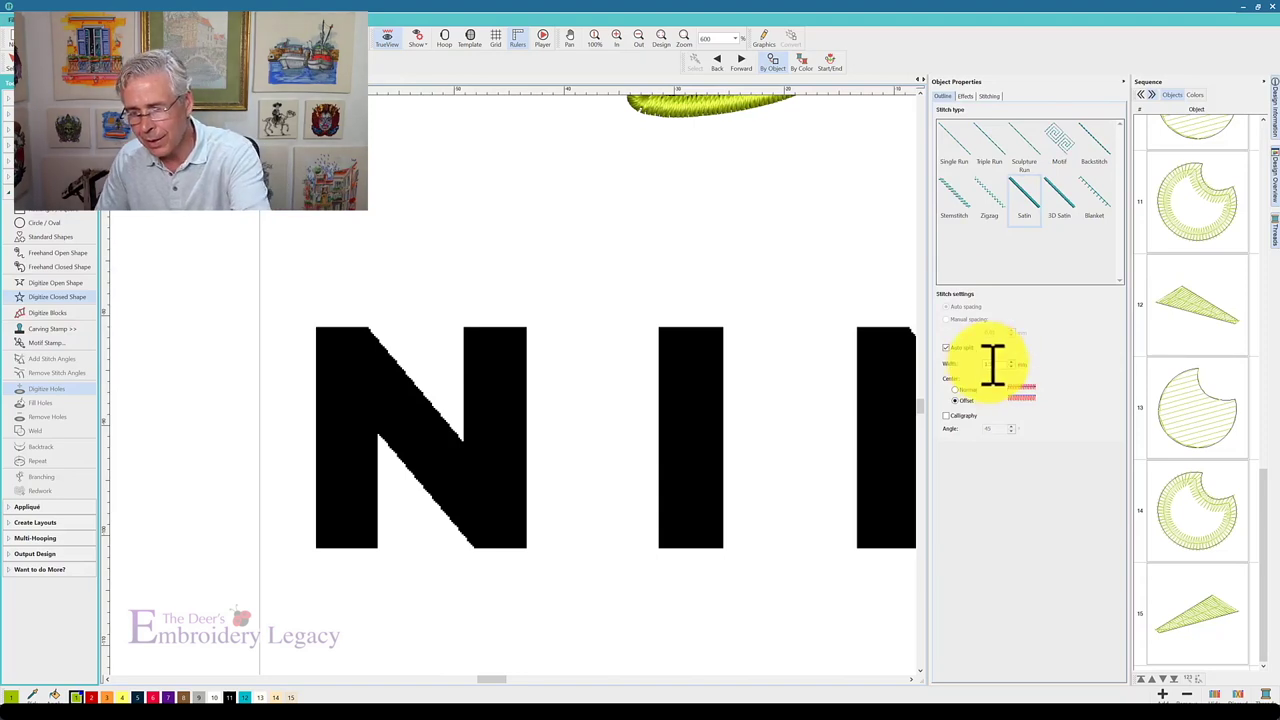
pyautogui.doubleClick(1003, 365)
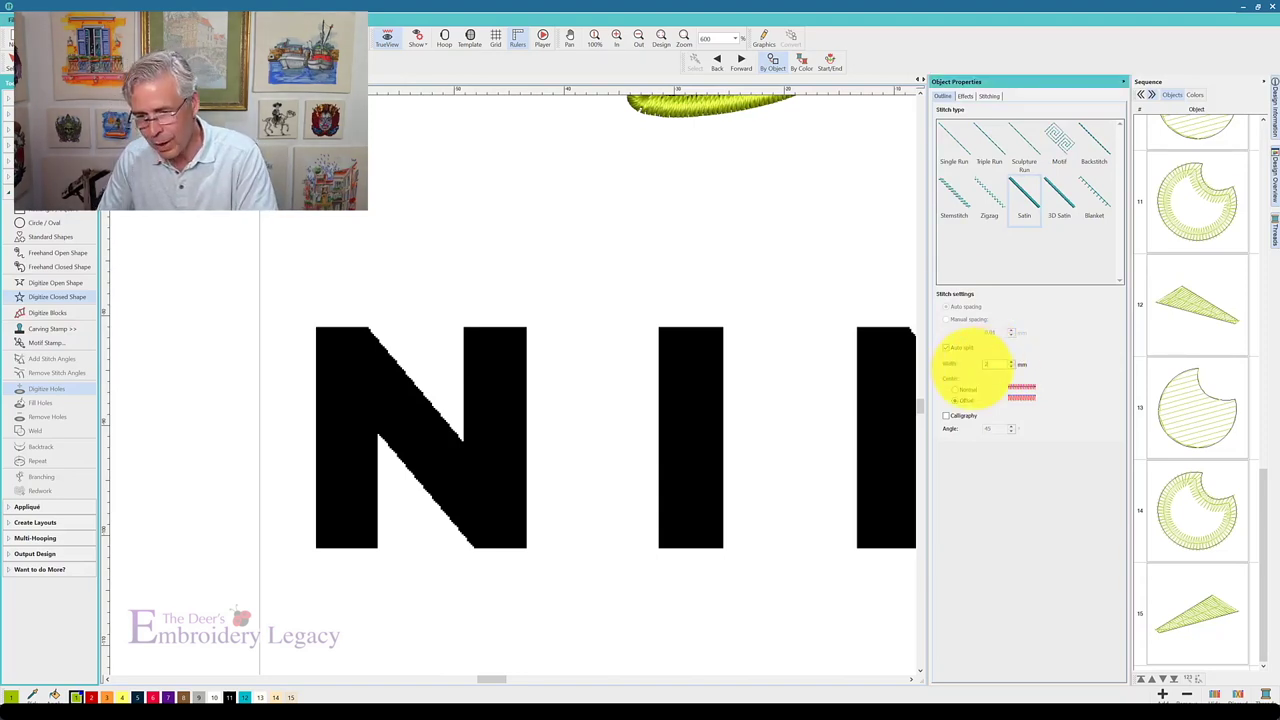
pyautogui.write('2')
# - Trace the first letter N of the artwork text as a closed satin outline following all its corners
pyautogui.click(316, 327)
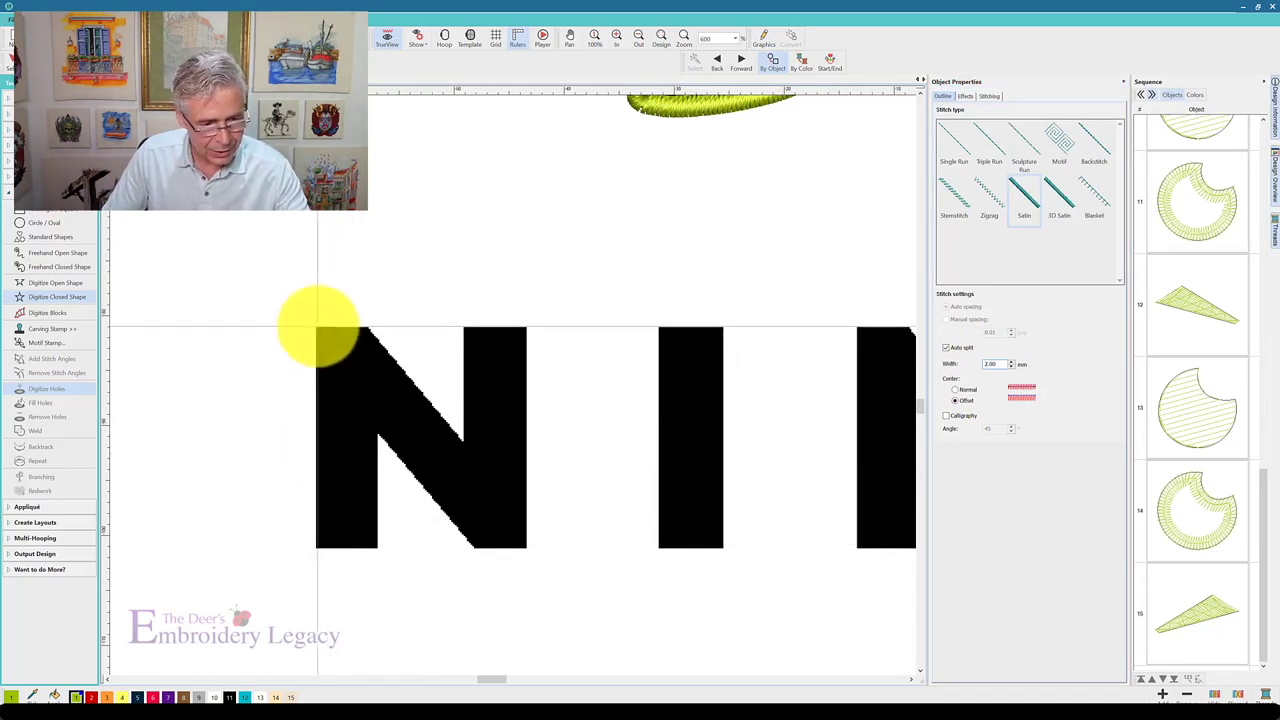
pyautogui.click(369, 327)
pyautogui.click(463, 440)
pyautogui.click(463, 327)
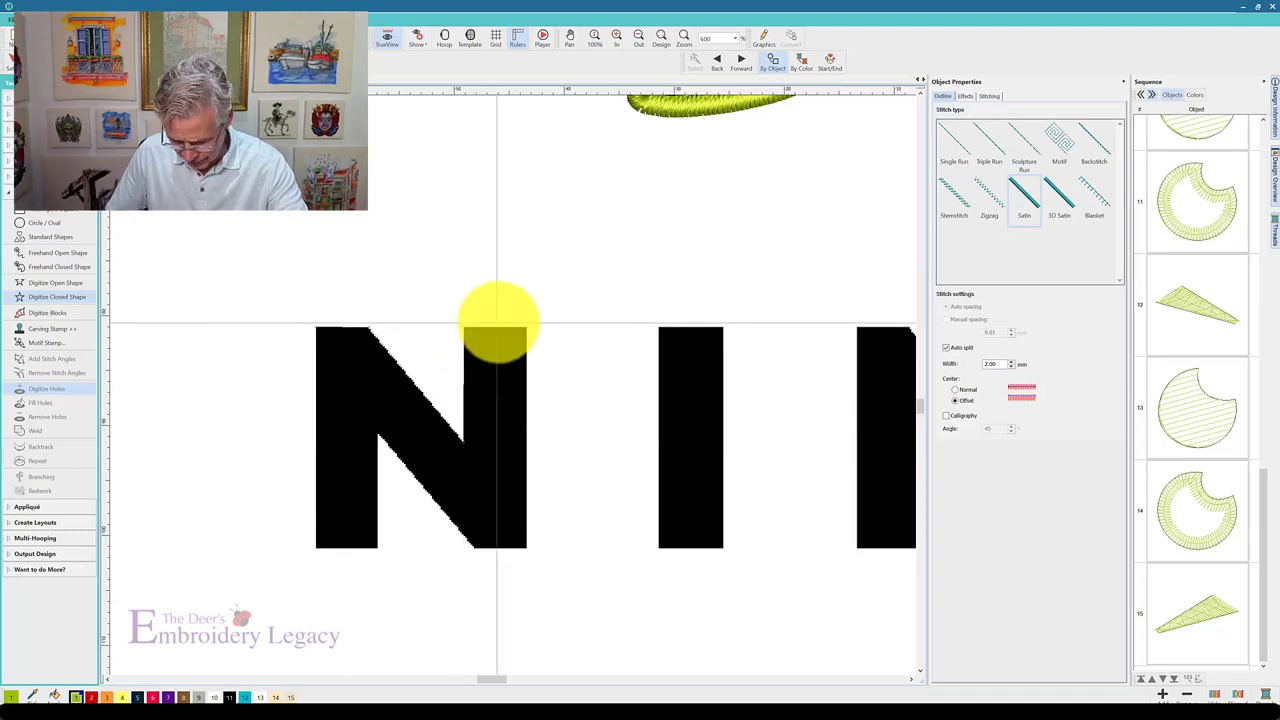
pyautogui.keyDown('ctrl'); pyautogui.click(526, 327); pyautogui.keyUp('ctrl')
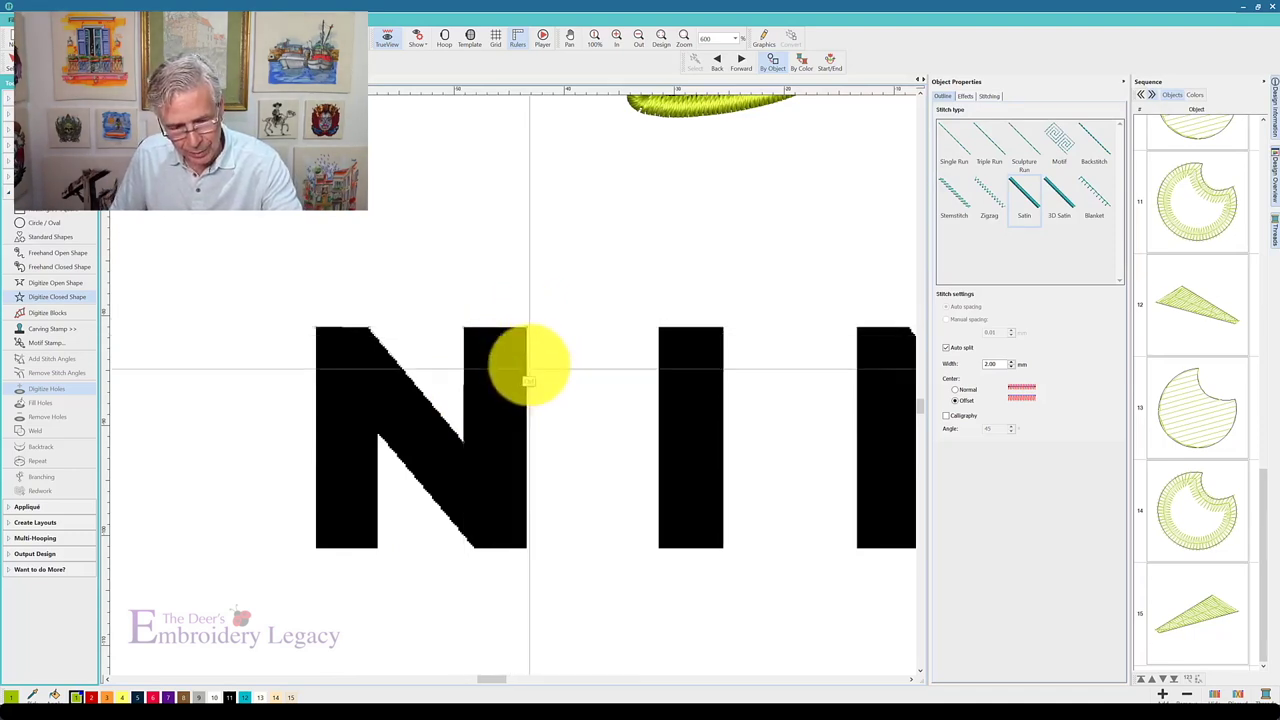
pyautogui.keyDown('ctrl'); pyautogui.click(526, 547); pyautogui.keyUp('ctrl')
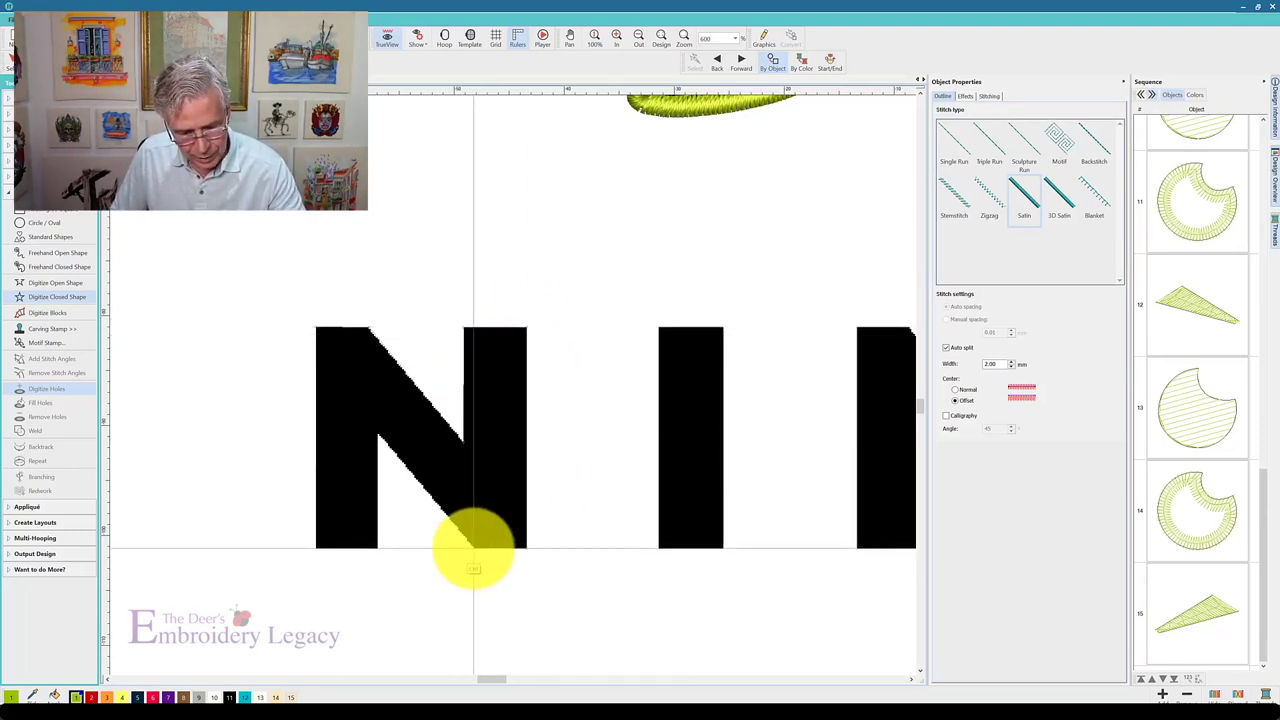
pyautogui.keyDown('ctrl'); pyautogui.click(474, 547); pyautogui.keyUp('ctrl')
pyautogui.click(377, 434)
pyautogui.keyDown('ctrl'); pyautogui.click(377, 547); pyautogui.keyUp('ctrl')
pyautogui.click(316, 548)
pyautogui.press('Return')
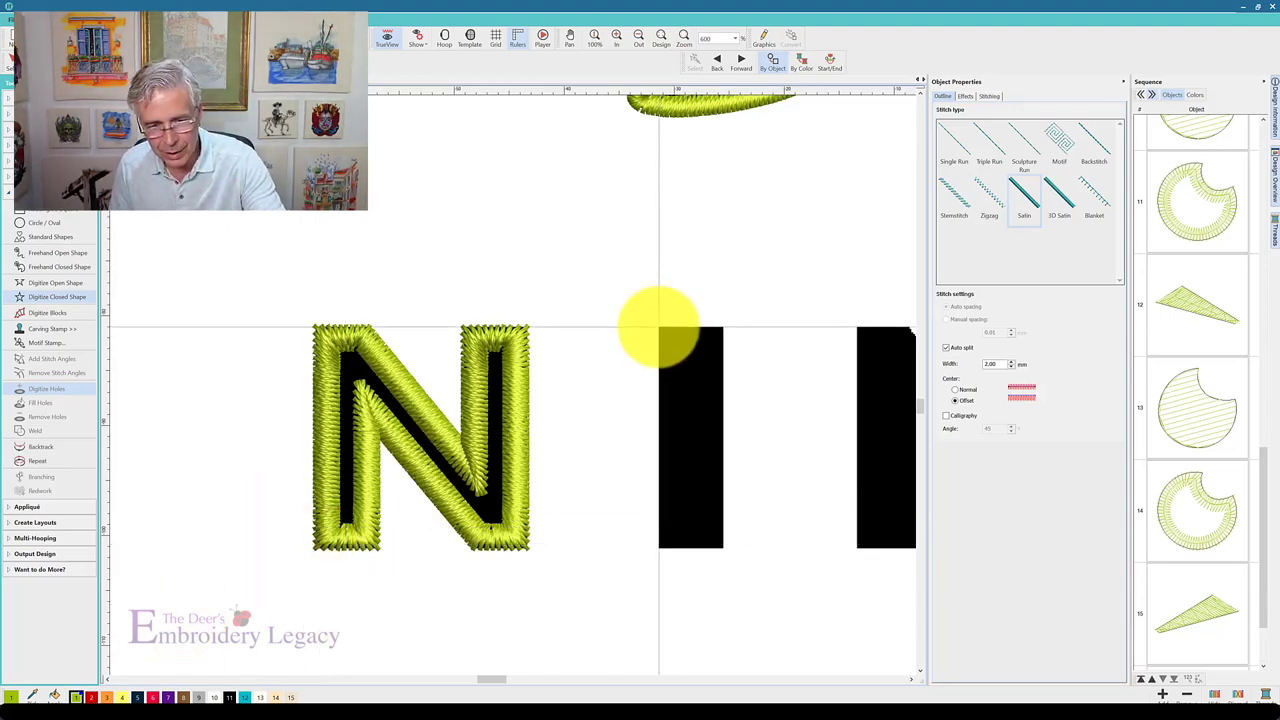
# - Trace the letter I in the artwork text as a closed rectangular satin outline
pyautogui.click(659, 326)
pyautogui.click(718, 327)
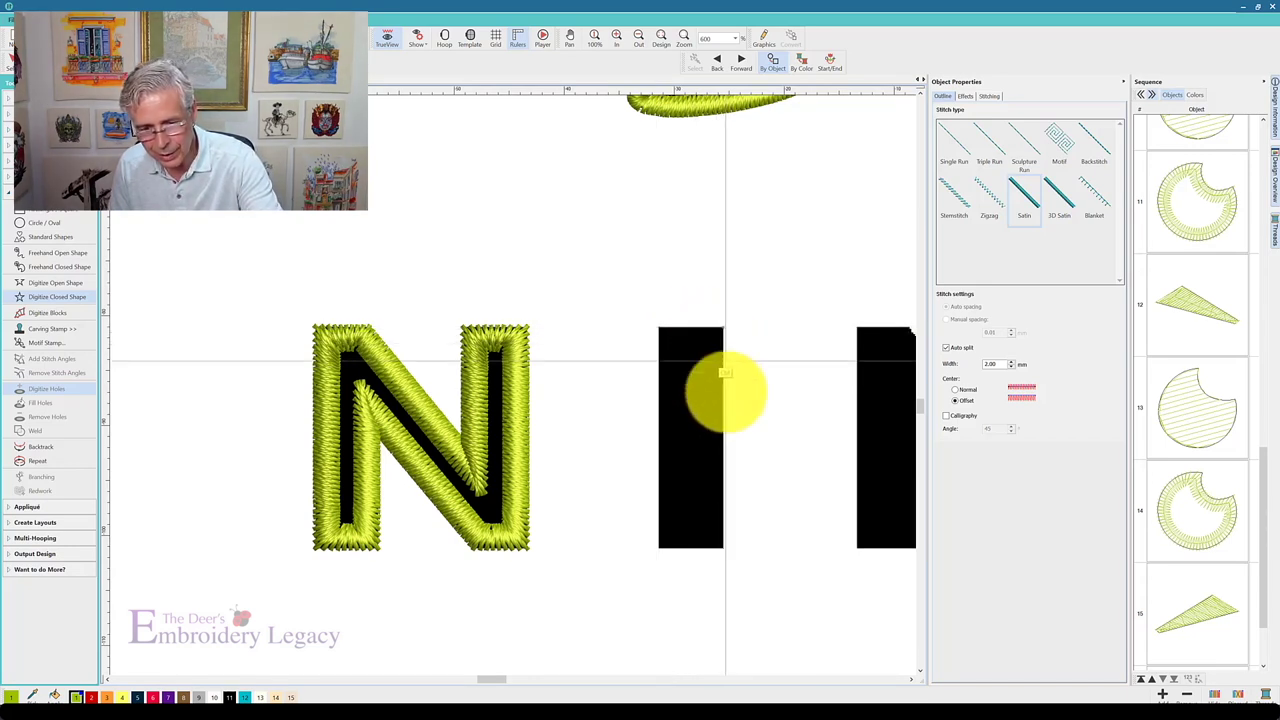
pyautogui.click(720, 544)
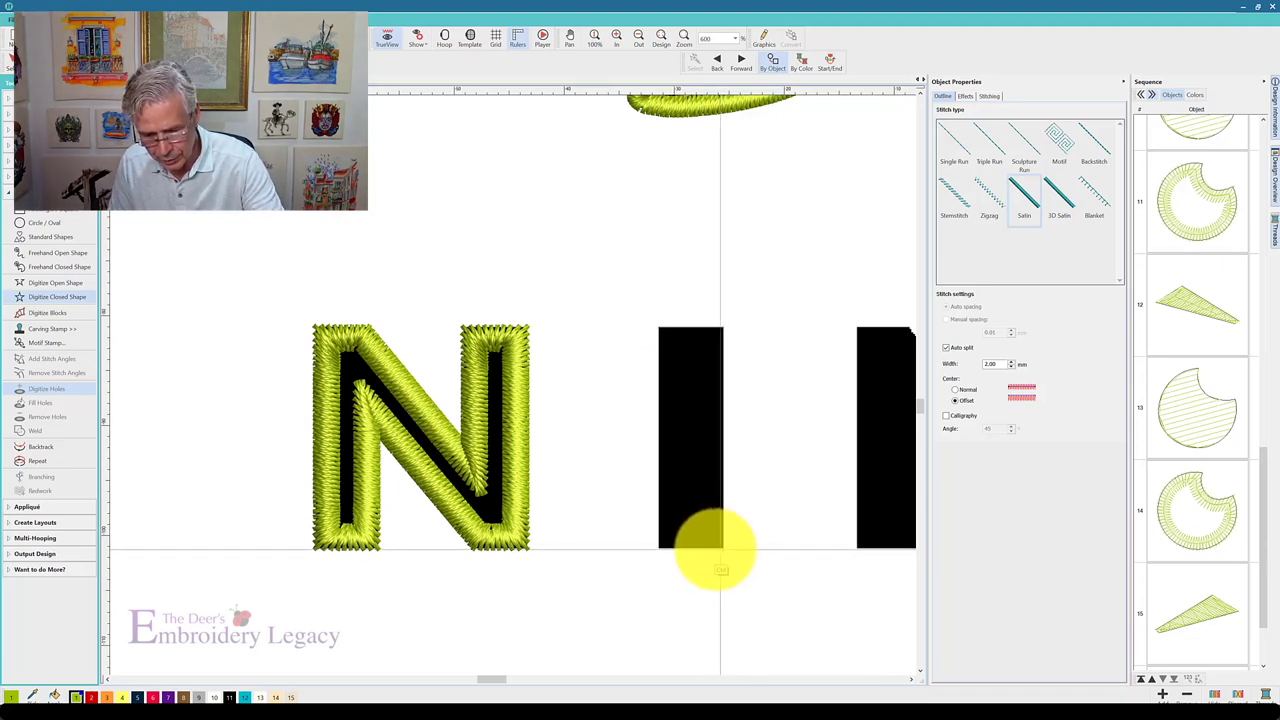
pyautogui.press('Return')
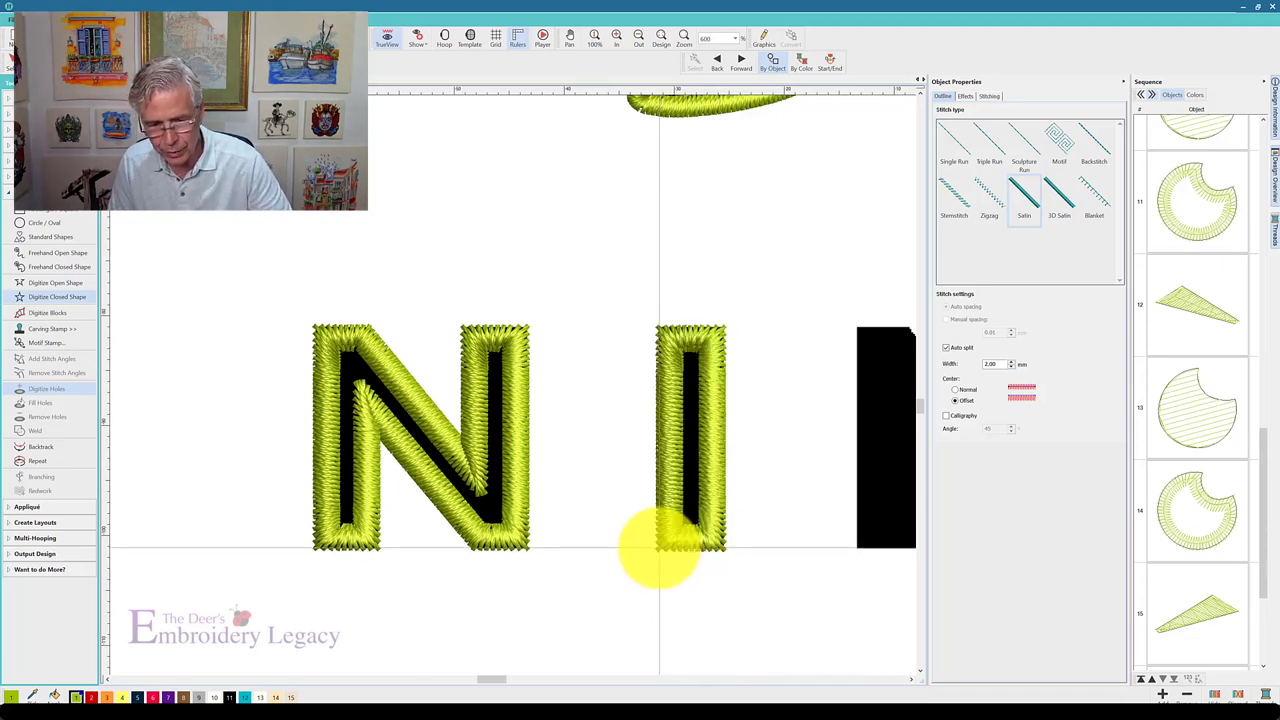
# - Select the N outline in the object sequence and duplicate it for the second N
pyautogui.click(911, 679)
pyautogui.click(911, 679)
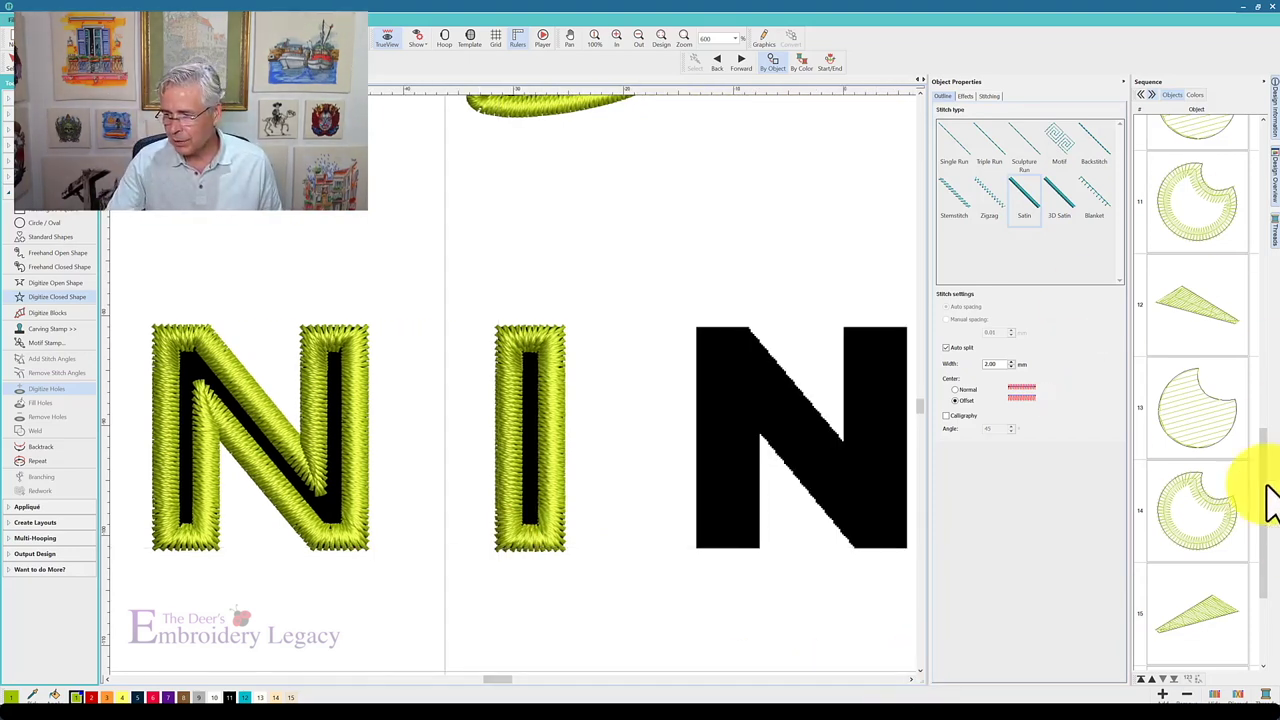
pyautogui.scroll(-3, 1262, 500)
pyautogui.click(1232, 550)
pyautogui.rightClick(1218, 544)
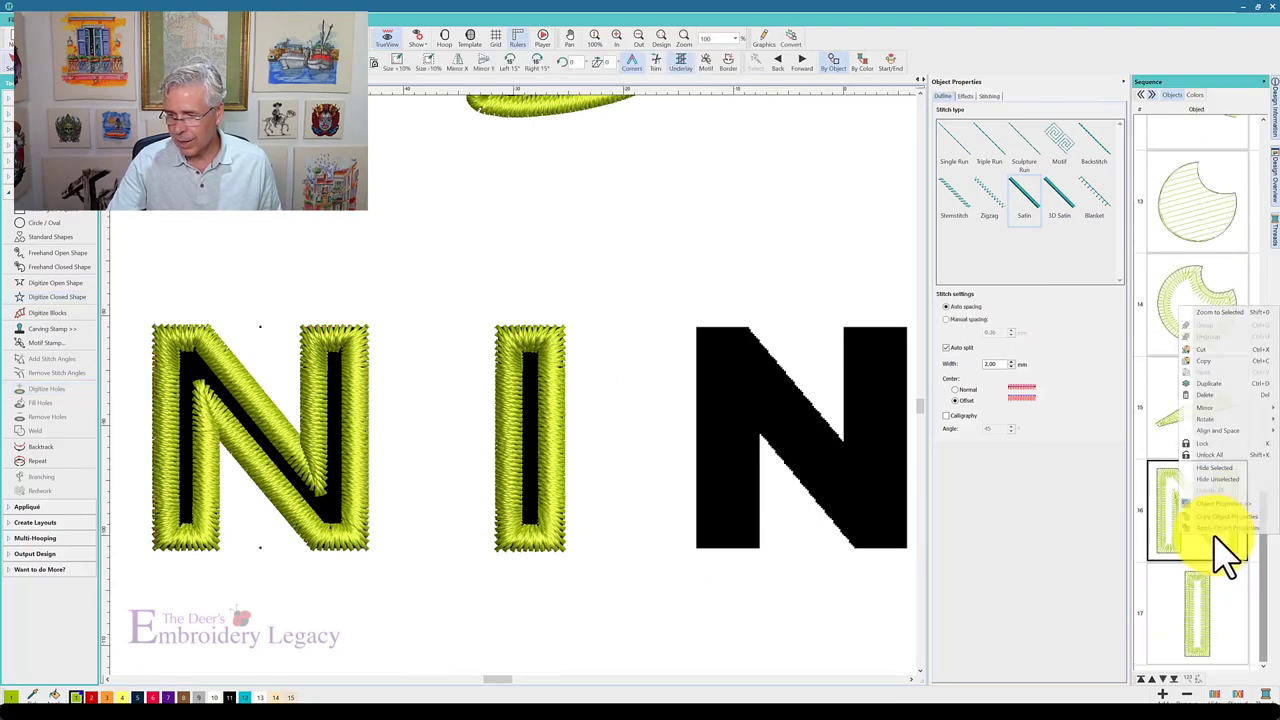
pyautogui.click(1220, 384)
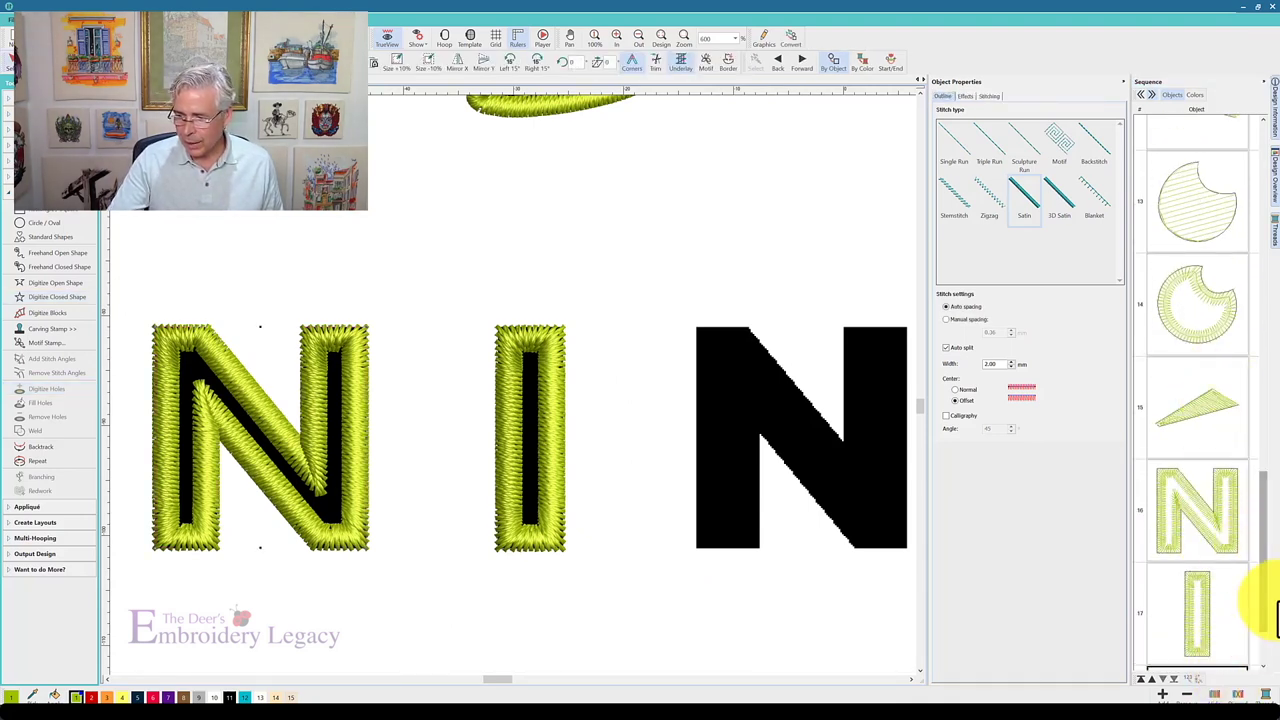
# - Move the duplicated N outline horizontally until it sits over the second N in the artwork text
pyautogui.press('1')
pyautogui.press('Right')
pyautogui.press('Right')
pyautogui.press('Right')
pyautogui.press('Right')
pyautogui.press('Right')
pyautogui.press('Right')
pyautogui.press('Right')
pyautogui.press('Right')
pyautogui.press('Right')
pyautogui.press('Right')
pyautogui.press('Right')
pyautogui.press('Right')
pyautogui.press('Right')
pyautogui.press('Right')
pyautogui.press('Right')
pyautogui.press('Right')
pyautogui.press('Right')
pyautogui.press('Right')
pyautogui.press('Right')
pyautogui.press('Right')
pyautogui.press('Right')
pyautogui.press('Right')
pyautogui.press('Right')
pyautogui.press('Right')
pyautogui.press('Right')
pyautogui.press('Right')
pyautogui.press('Right')
pyautogui.press('Right')
pyautogui.press('Right')
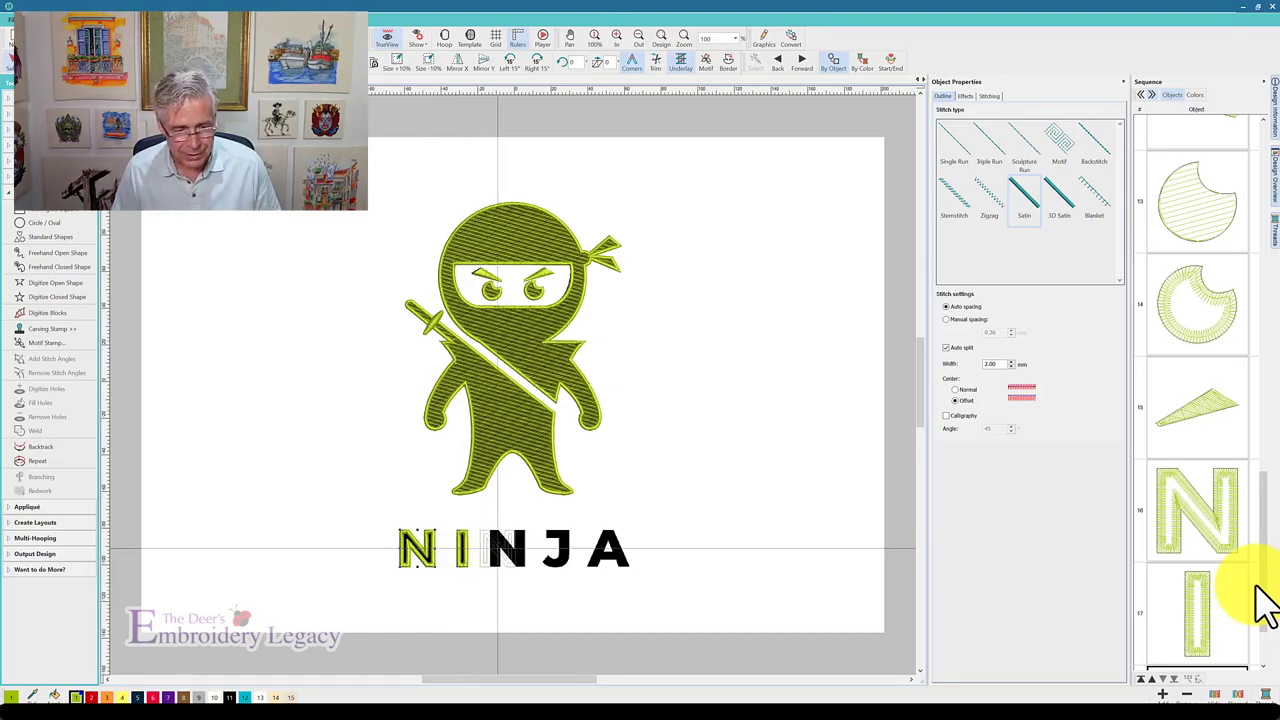
pyautogui.press('Right')
pyautogui.press('Right')
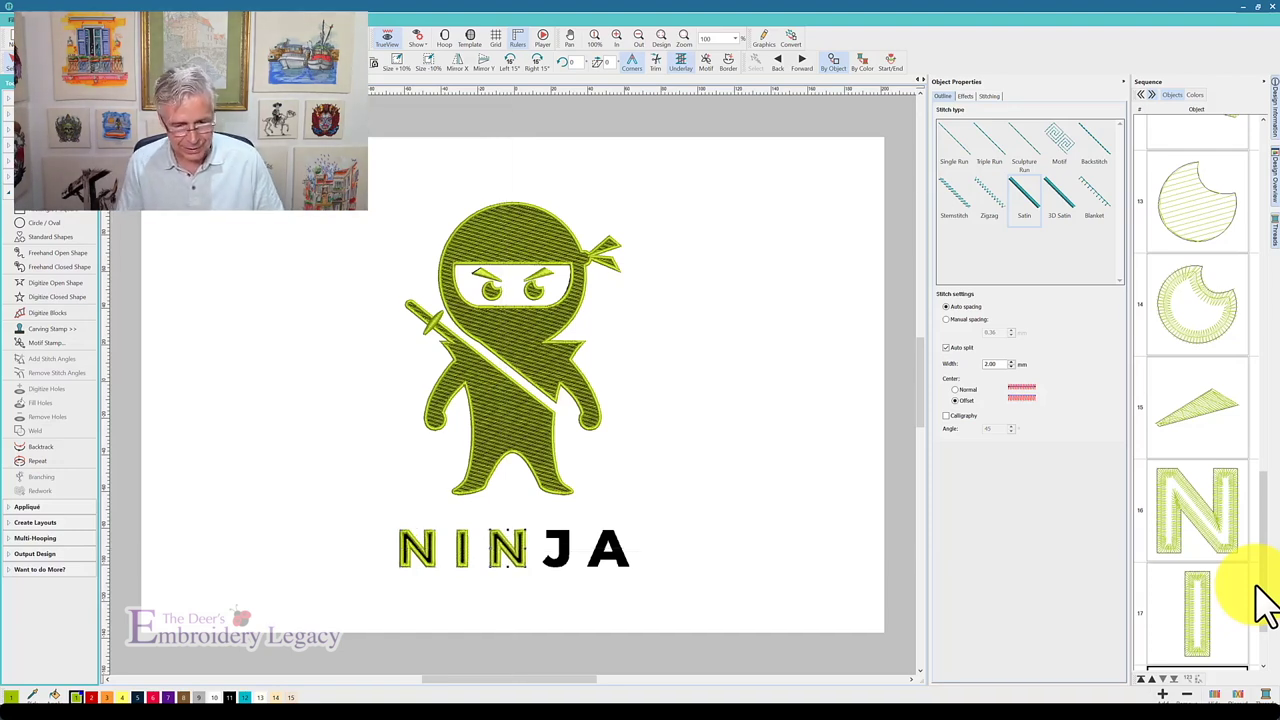
pyautogui.press('v')
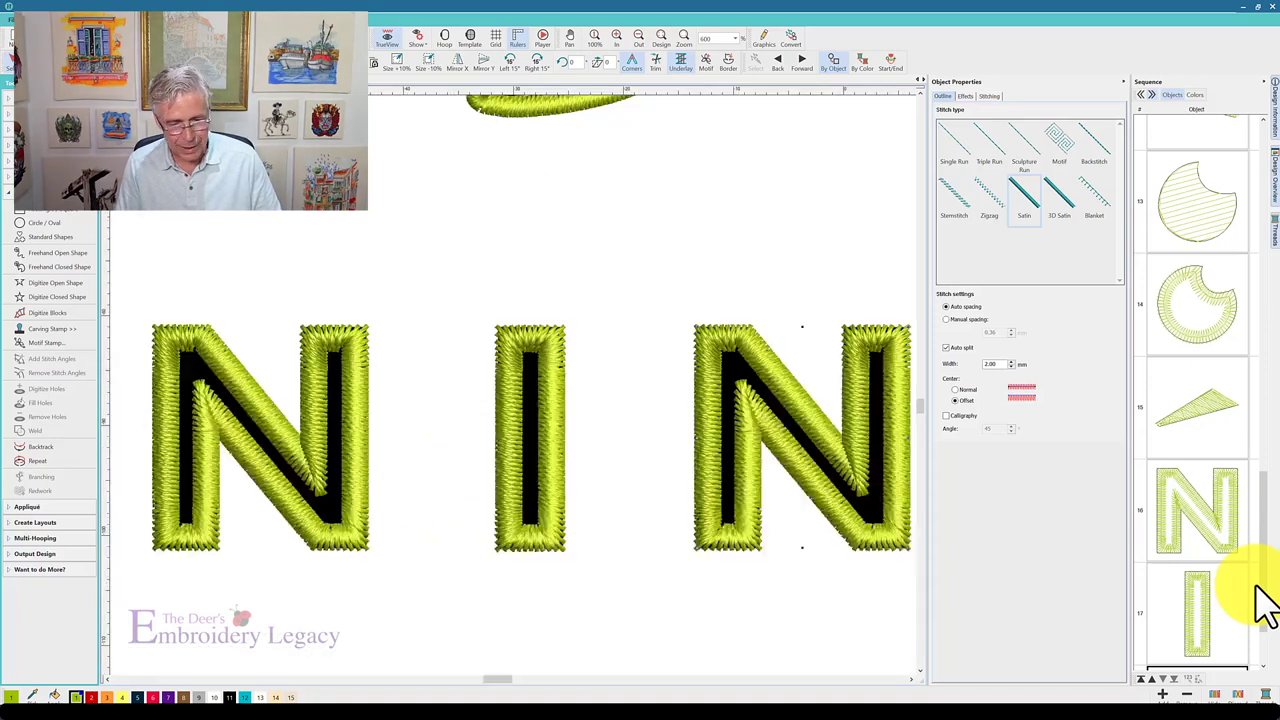
# - Trace the letter J as a closed 2 mm satin outline, using curve points around its hook
pyautogui.click(911, 679)
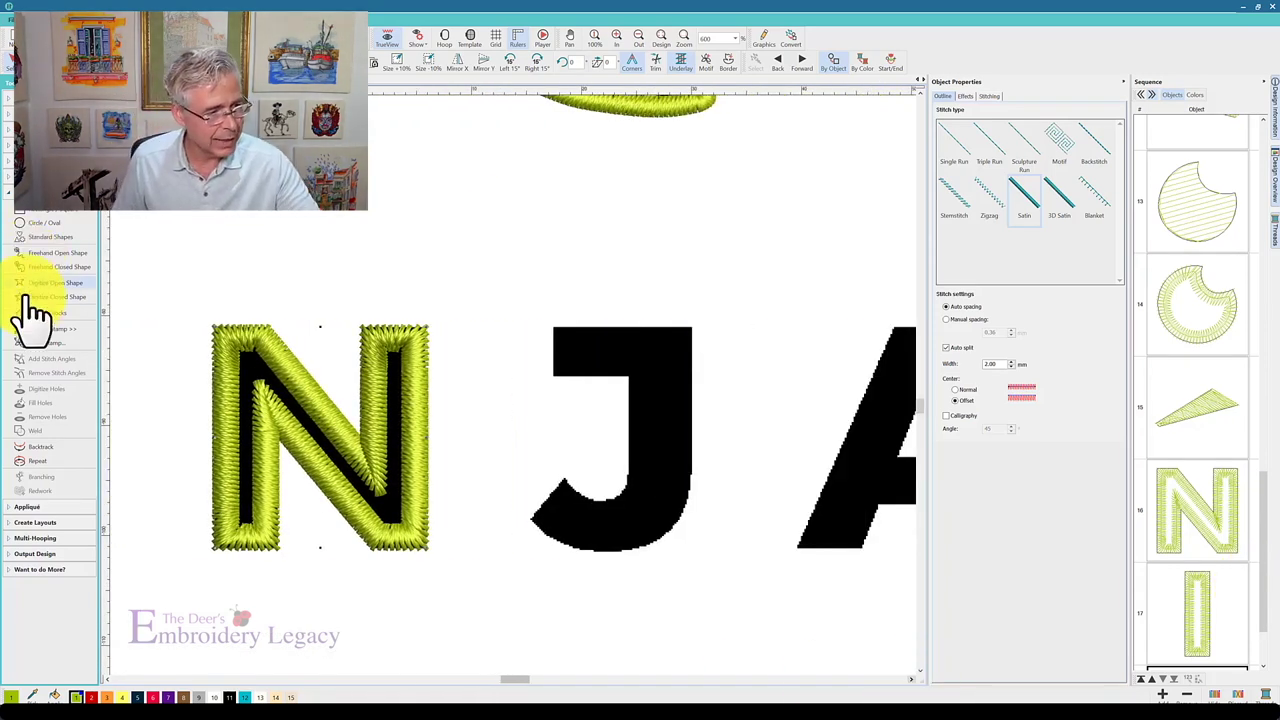
pyautogui.click(33, 299)
pyautogui.click(553, 328)
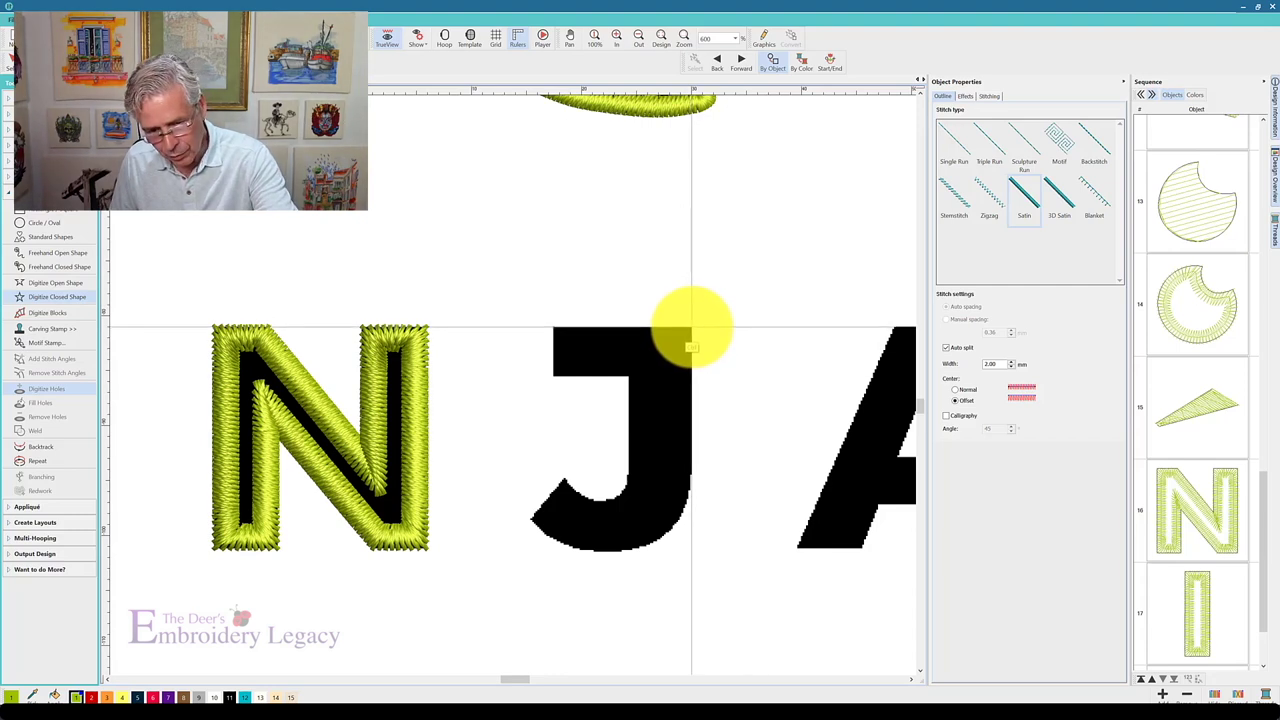
pyautogui.click(692, 327)
pyautogui.click(692, 472)
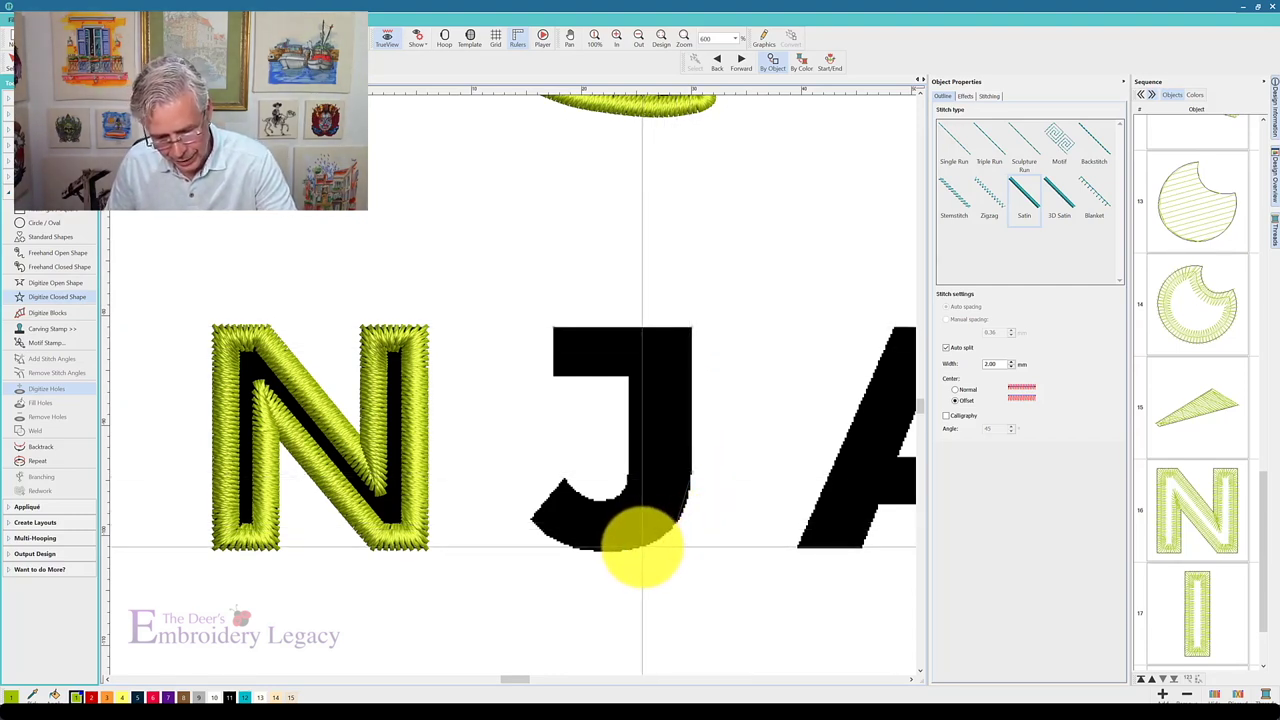
pyautogui.rightClick(583, 549)
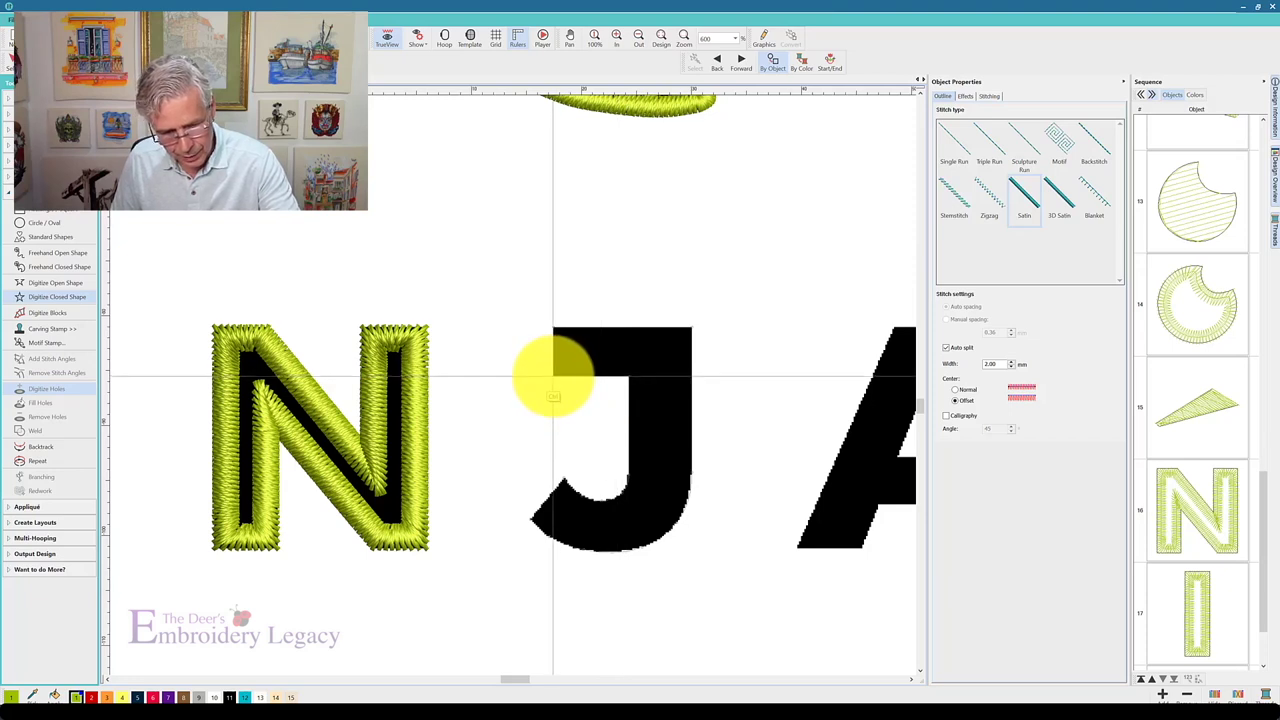
pyautogui.click(553, 377)
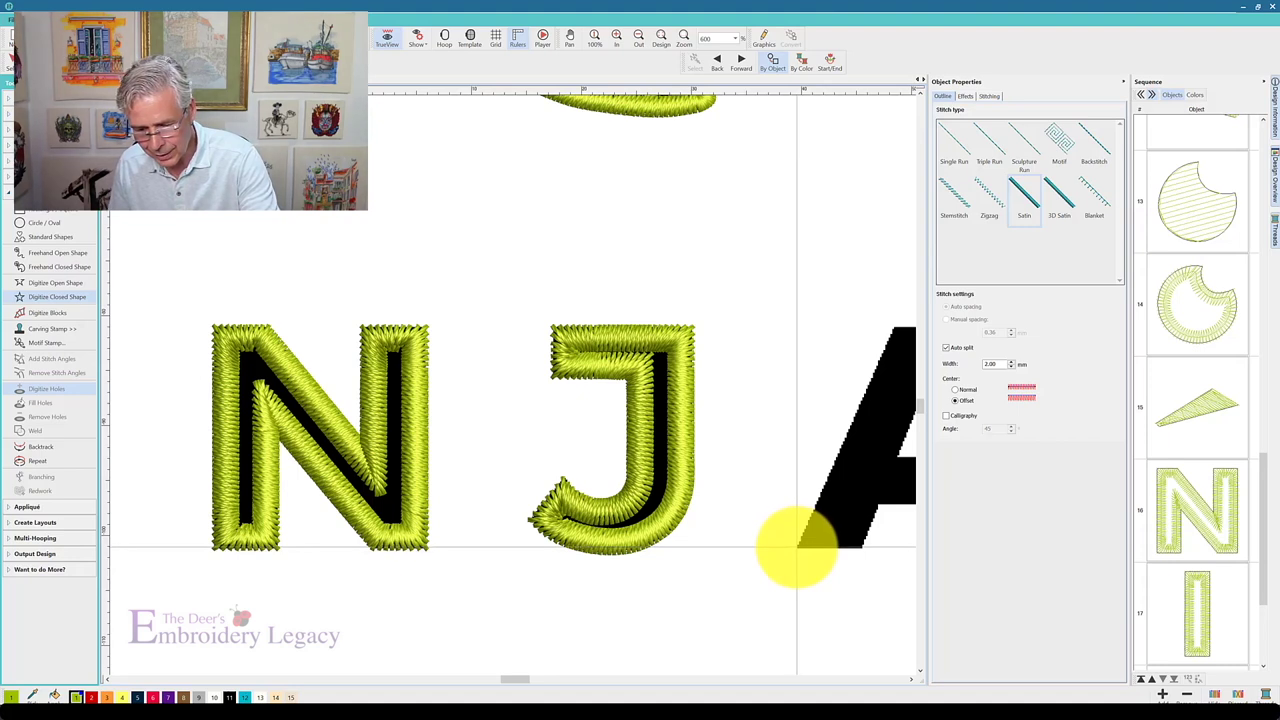
# - Trace the outer contour of the letter A as a closed satin outline, including the notch between its legs
pyautogui.click(797, 548)
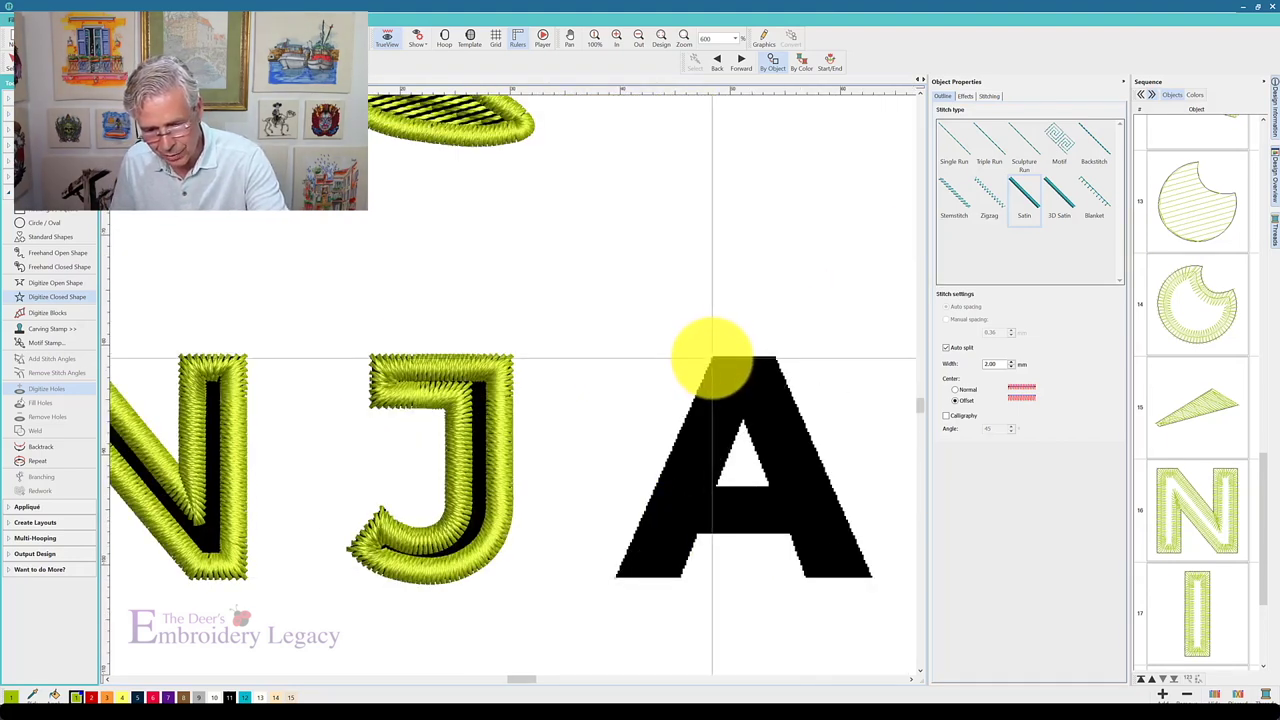
pyautogui.click(776, 358)
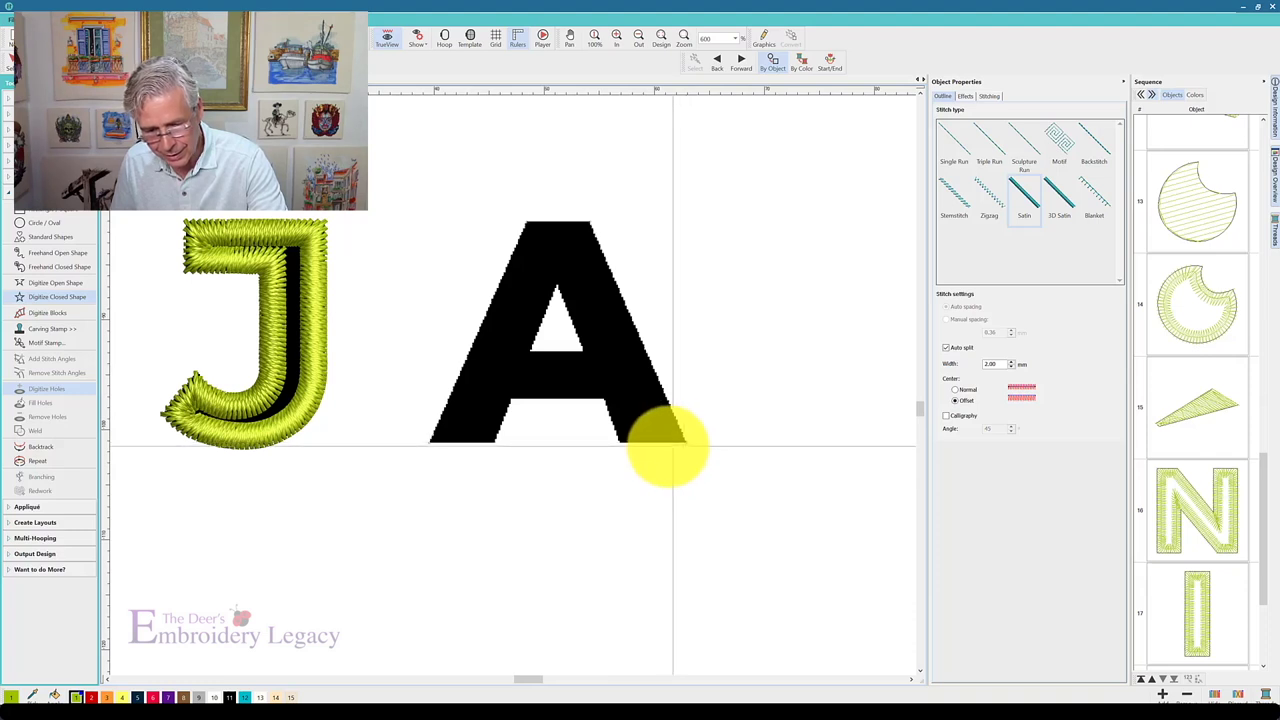
pyautogui.click(603, 400)
pyautogui.click(510, 401)
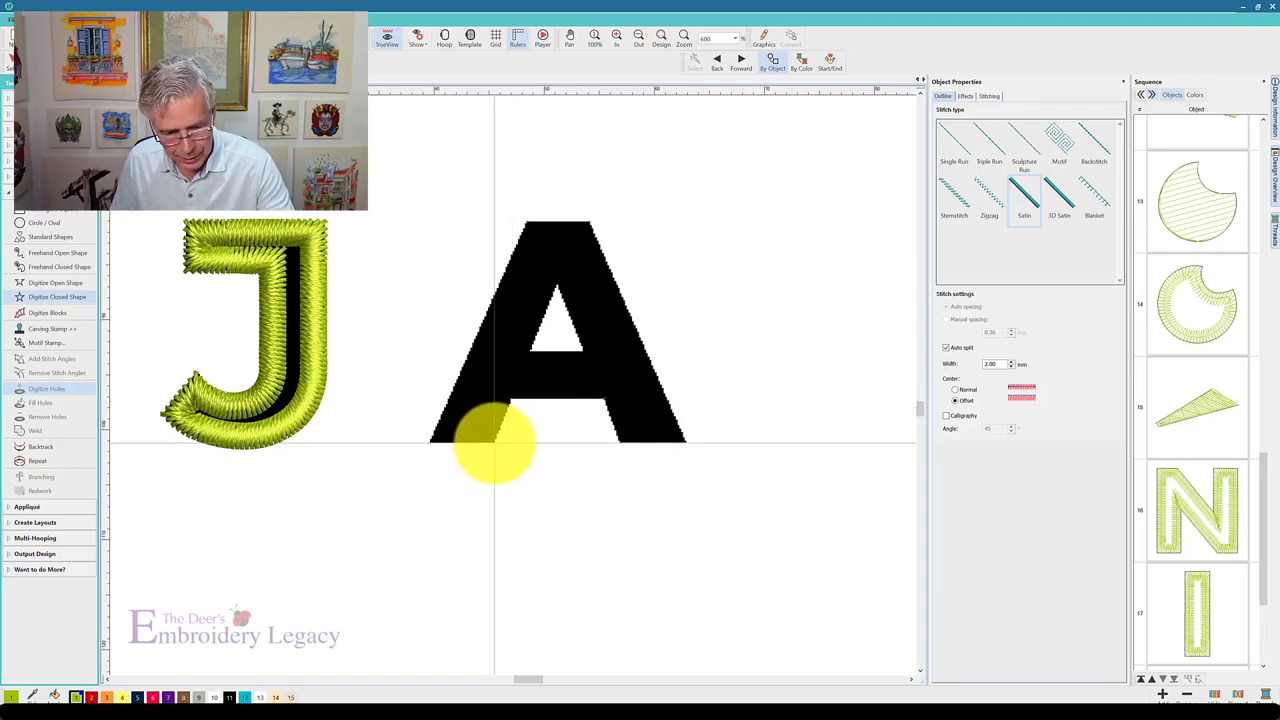
pyautogui.press('Return')
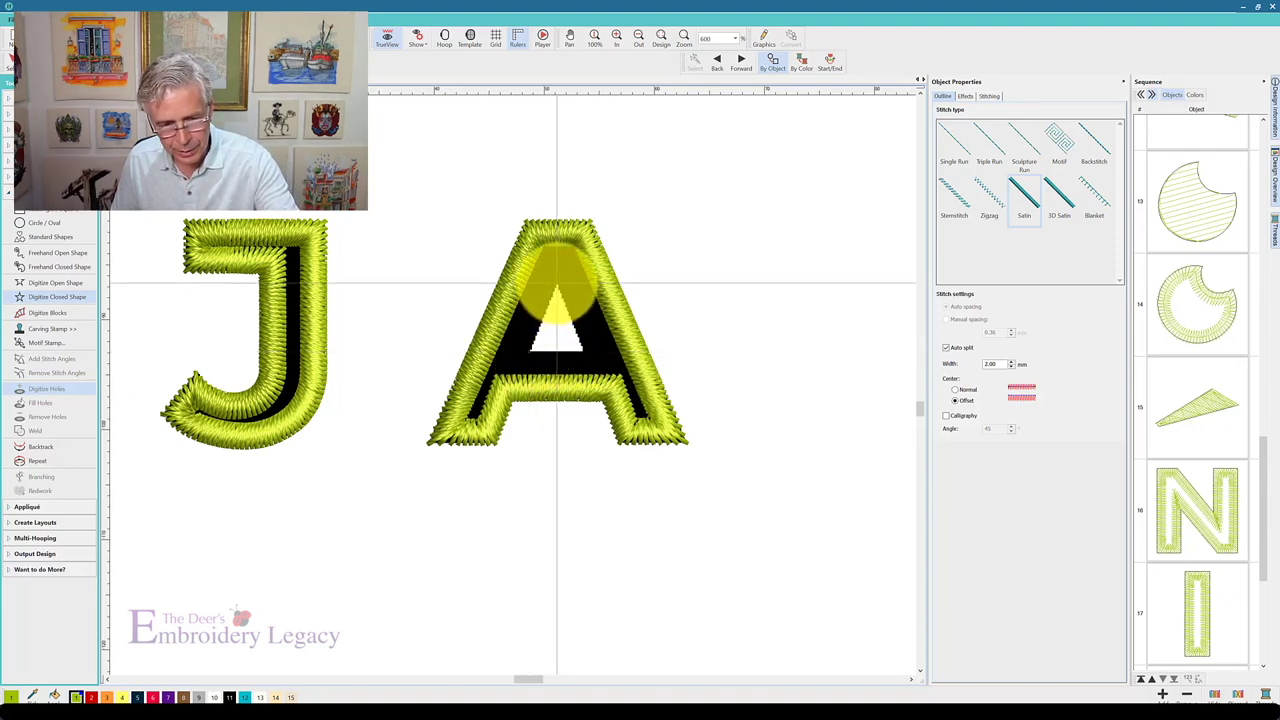
# - Outline the triangular opening inside the letter A in satin, undoing and redrawing the first attempt
pyautogui.click(585, 350)
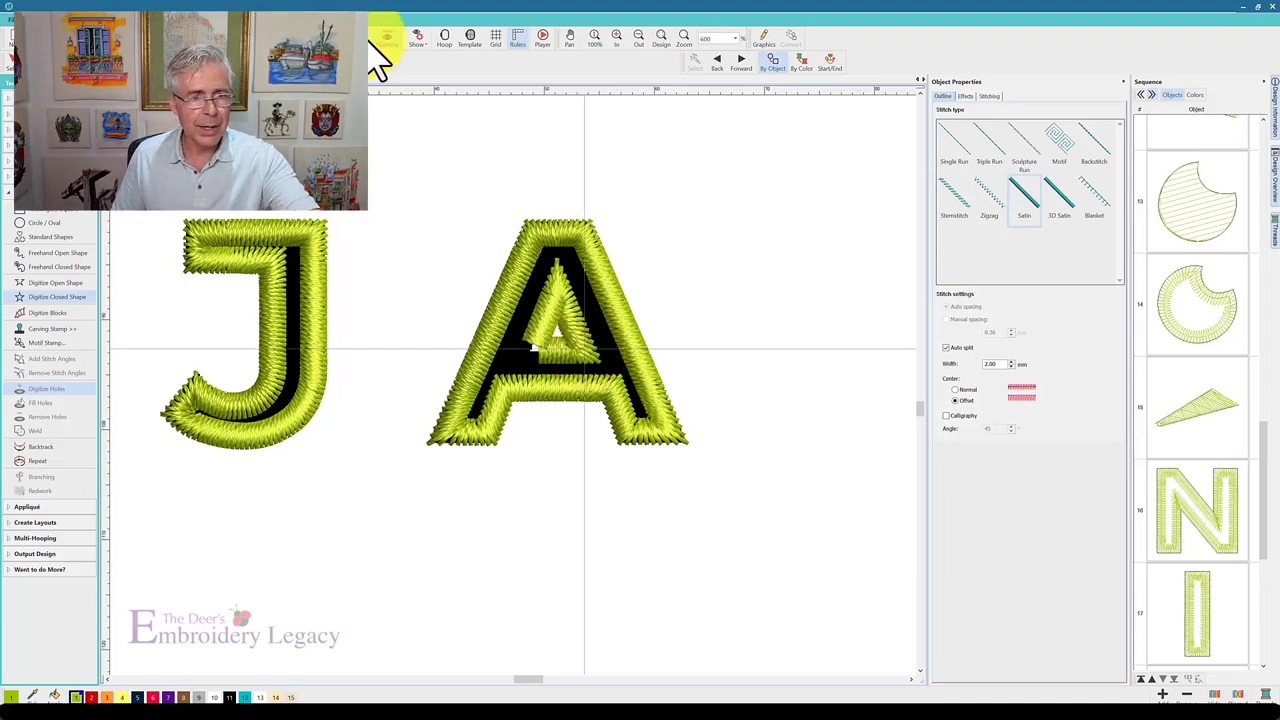
pyautogui.hotkey('ctrl', 'z')
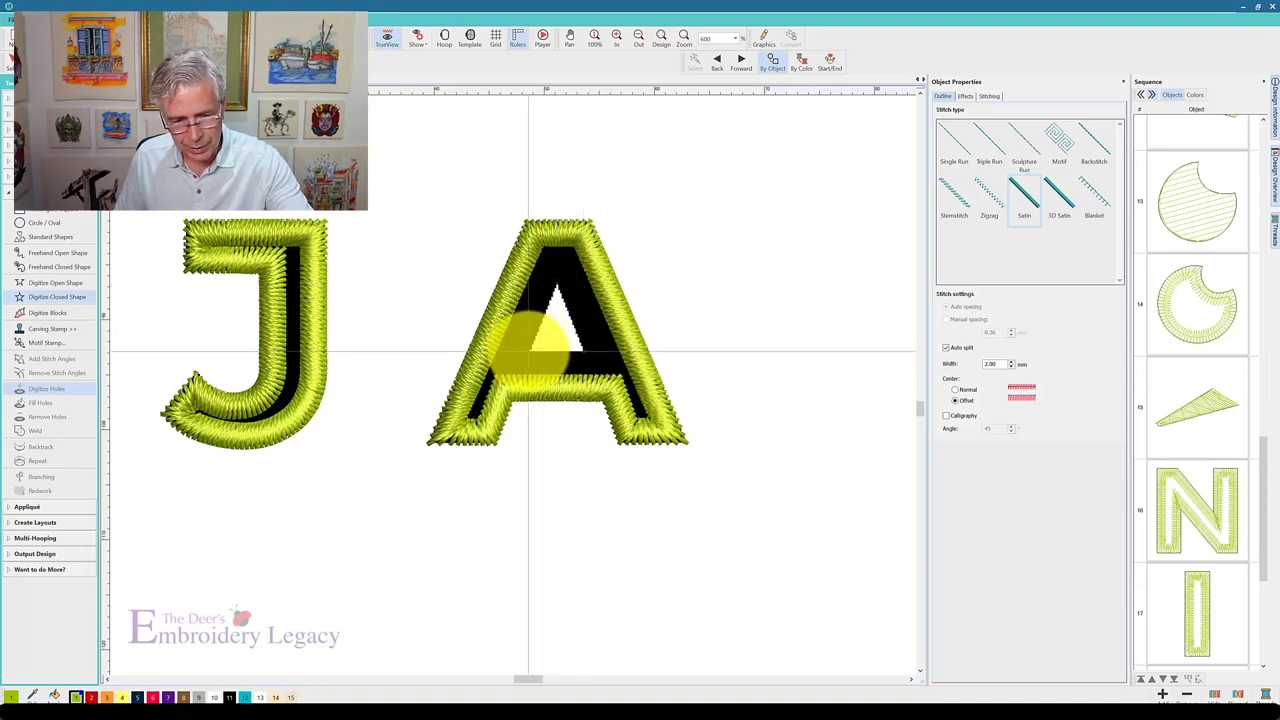
pyautogui.press('Return')
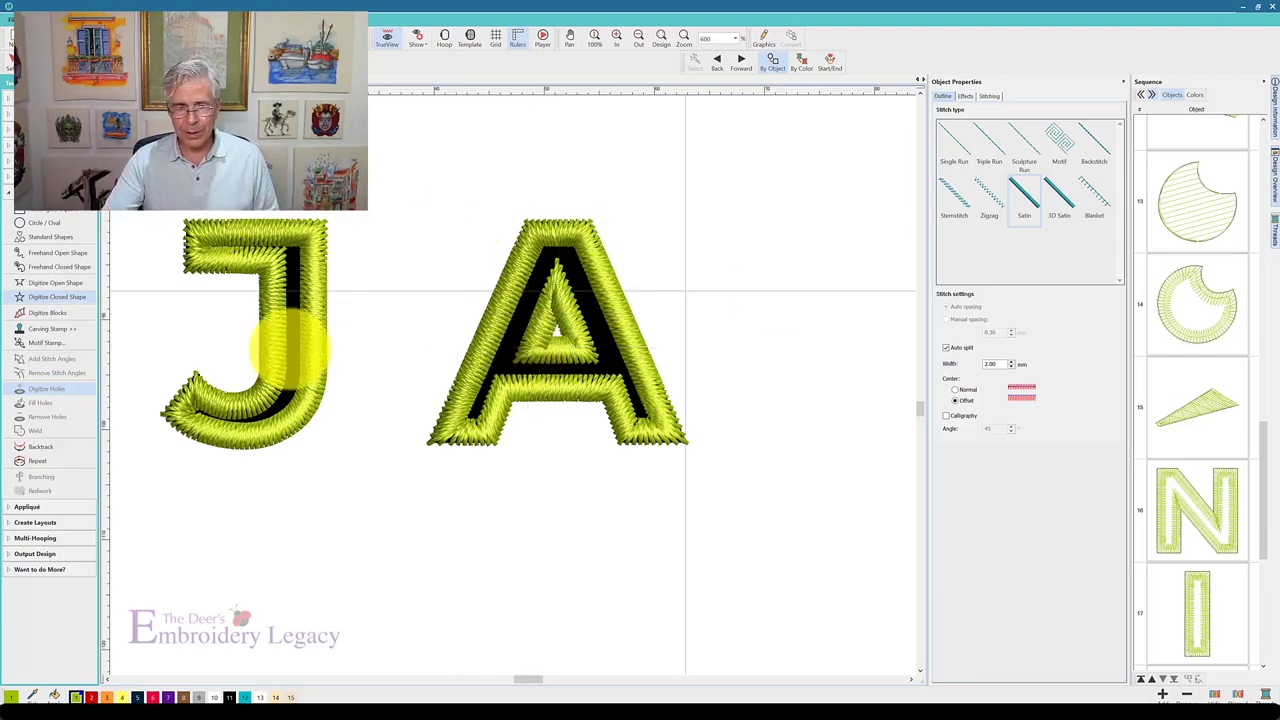
# - Select all the NINJA letter outlines, including the A's inner triangle, and scale them to 140% in width and height
pyautogui.press('0')
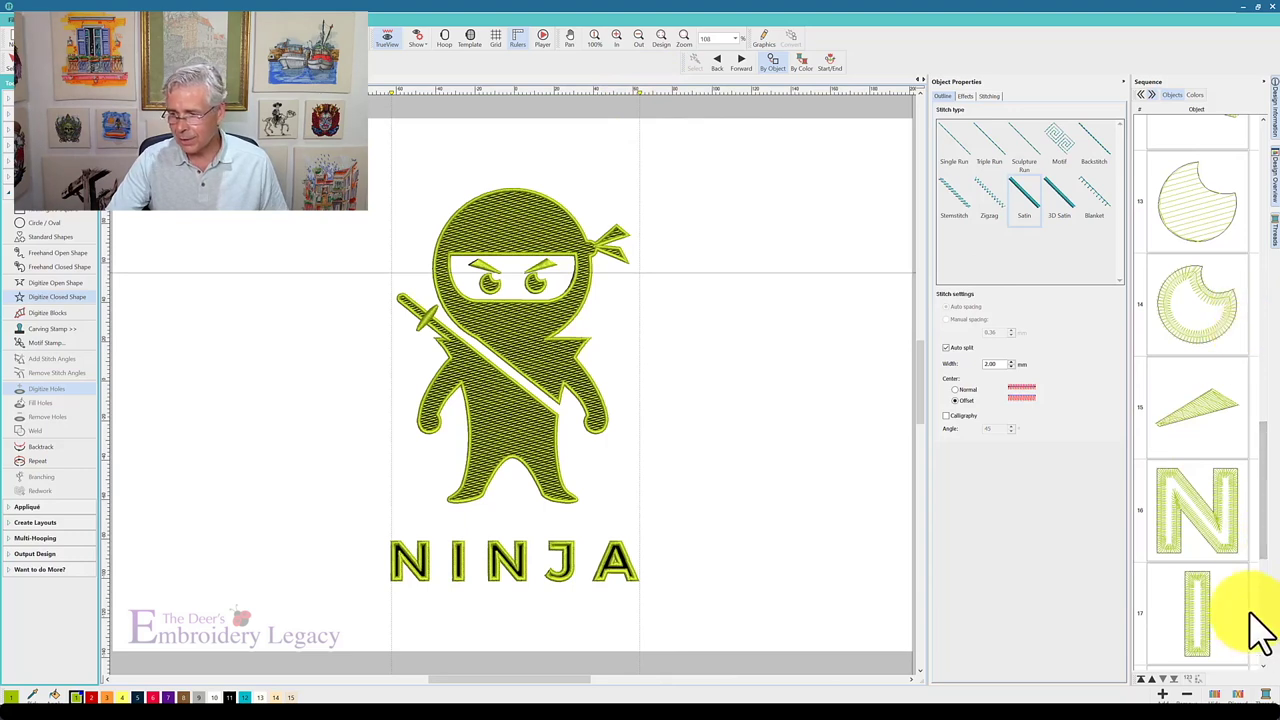
pyautogui.click(1237, 537)
pyautogui.moveTo(1266, 523); pyautogui.dragTo(1275, 630)
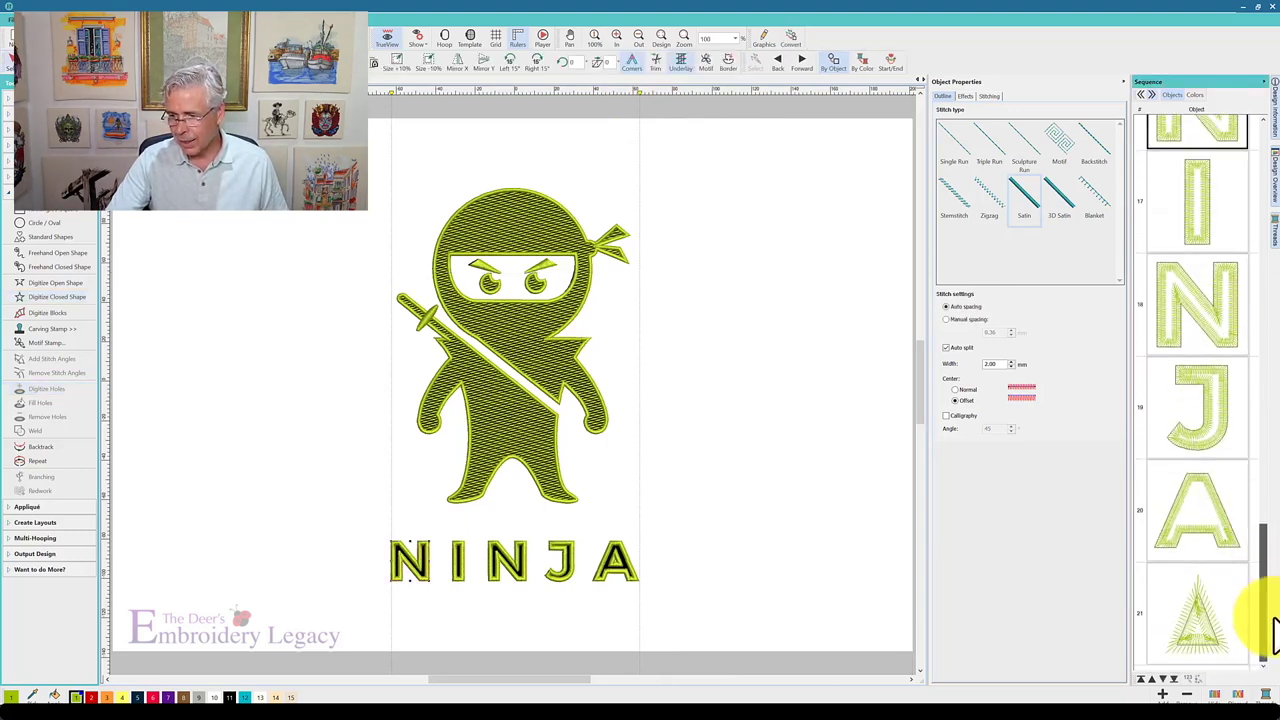
pyautogui.keyDown('shift'); pyautogui.click(1230, 657); pyautogui.keyUp('shift')
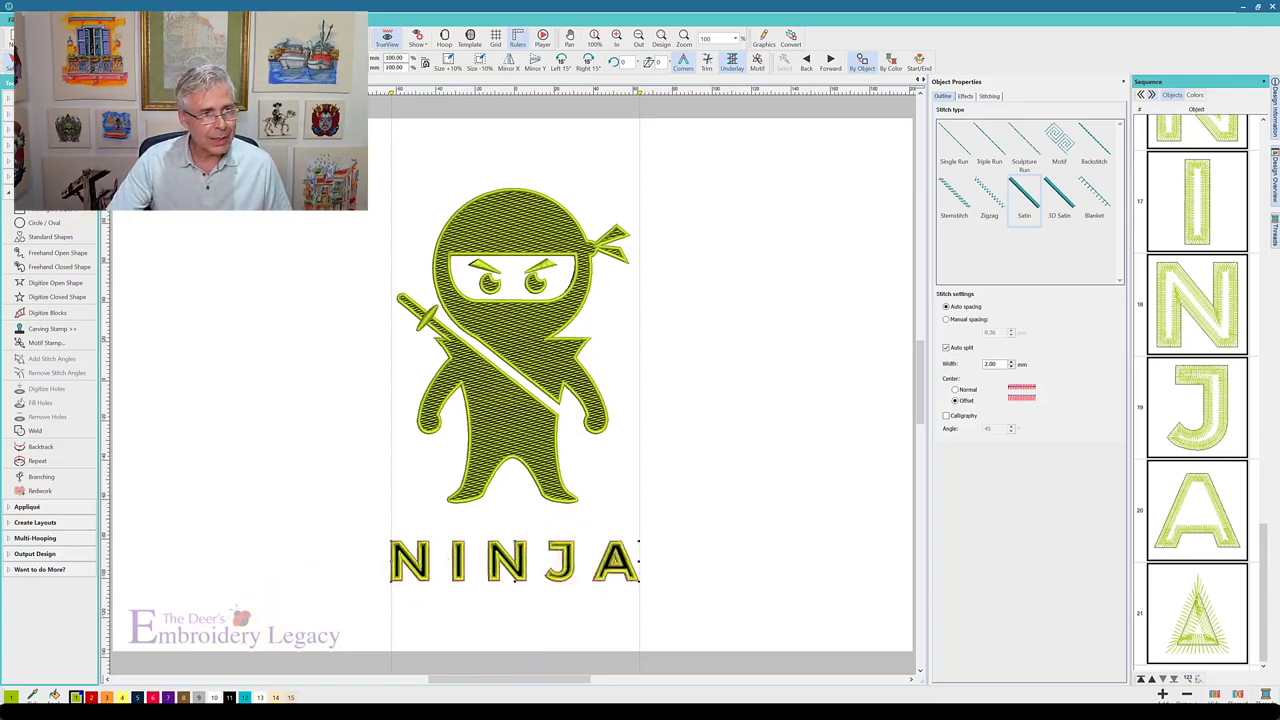
pyautogui.doubleClick(403, 57)
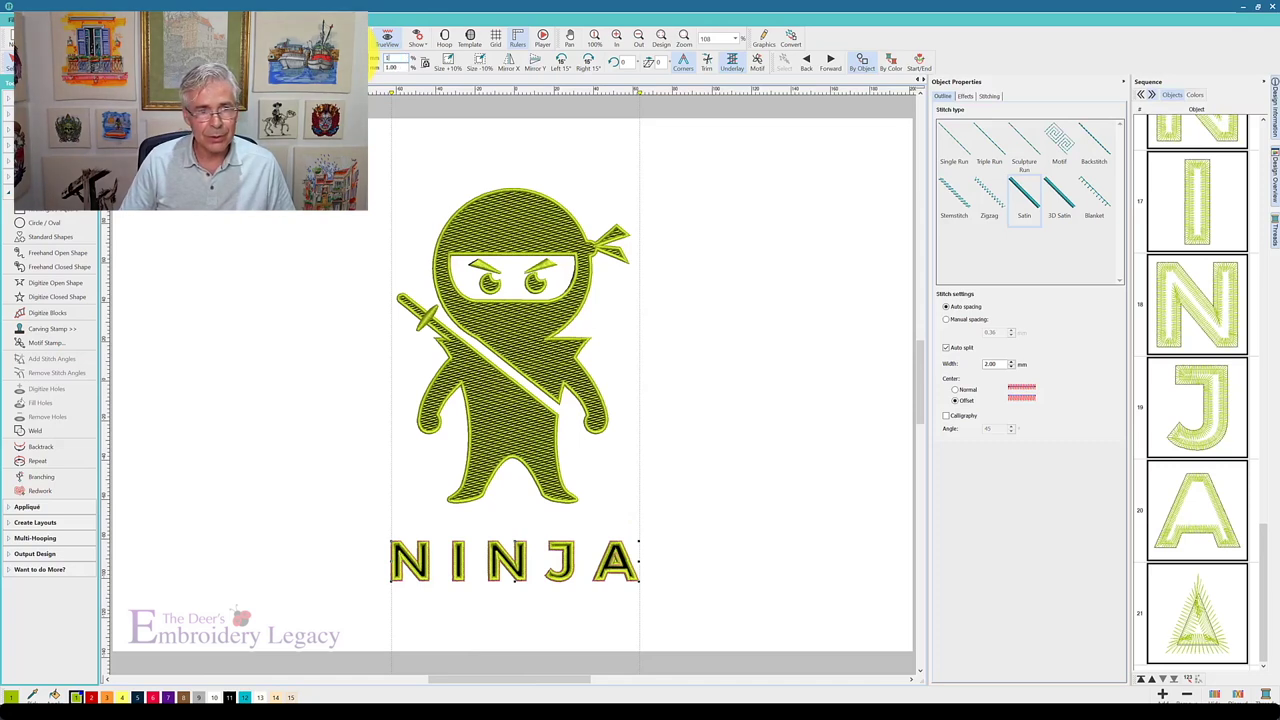
pyautogui.write('140')
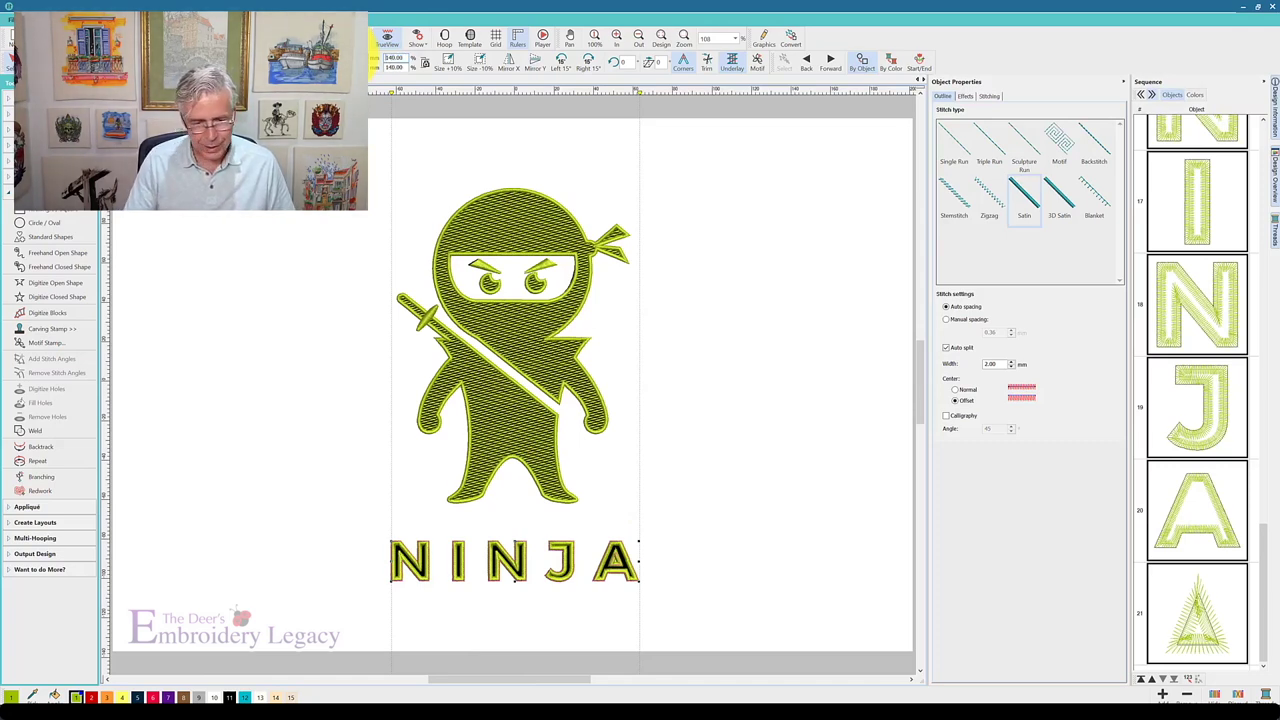
pyautogui.press('Return')
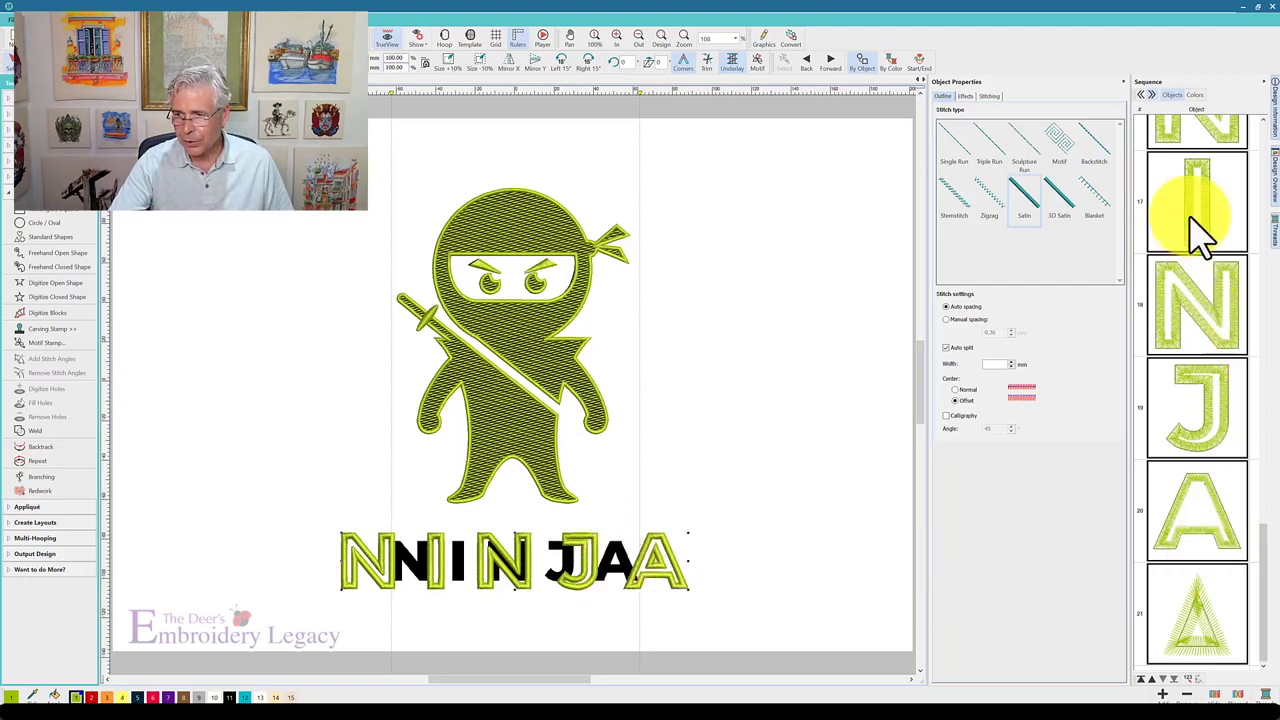
# - Move the enlarged first N horizontally to the right until its left edge meets the left guide line
pyautogui.click(1198, 142)
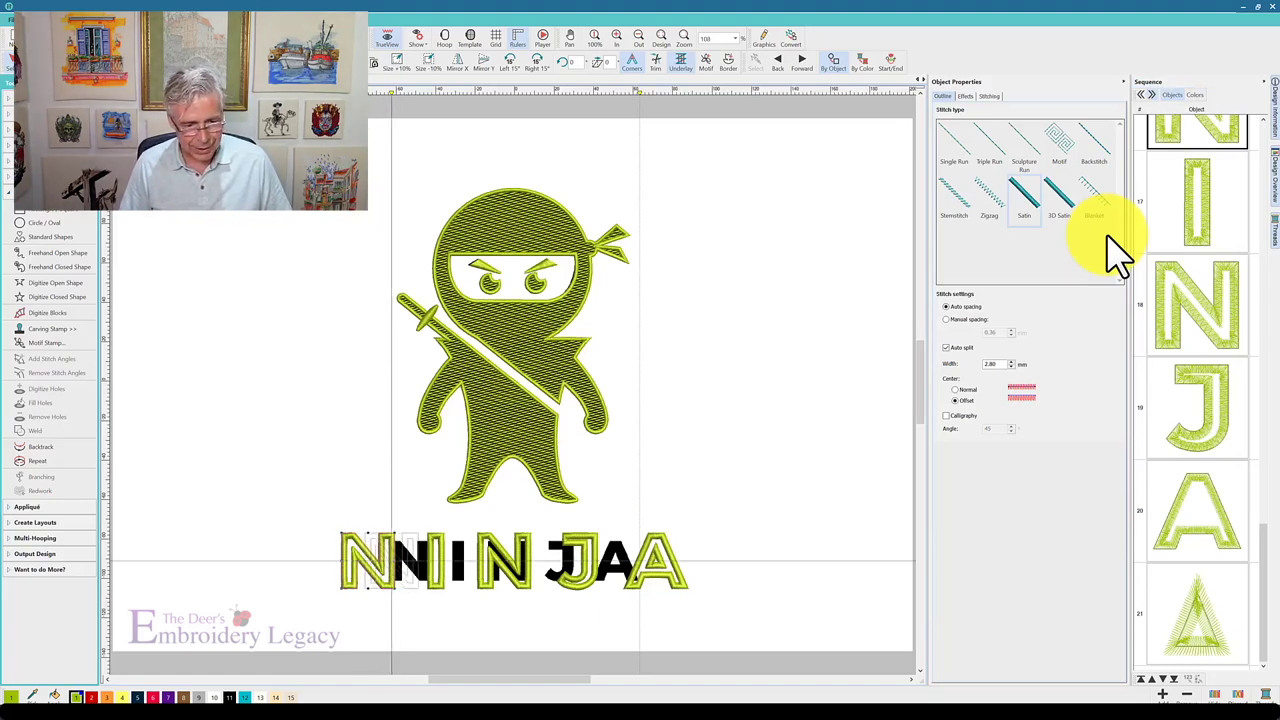
pyautogui.press('Right')
pyautogui.press('Right')
pyautogui.press('Right')
pyautogui.press('Right')
pyautogui.press('Right')
pyautogui.press('Right')
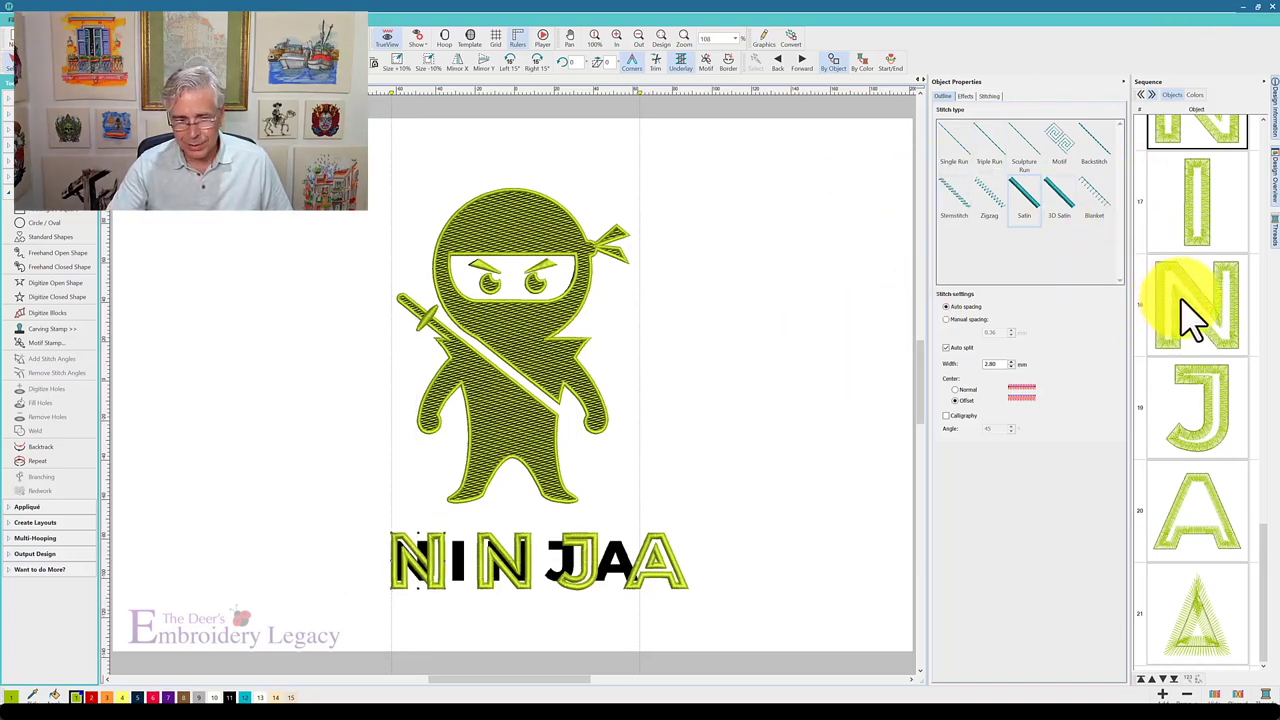
# - Shift the enlarged I to the right, clear of the first N, and nudge the second N right to make room
pyautogui.click(1189, 250)
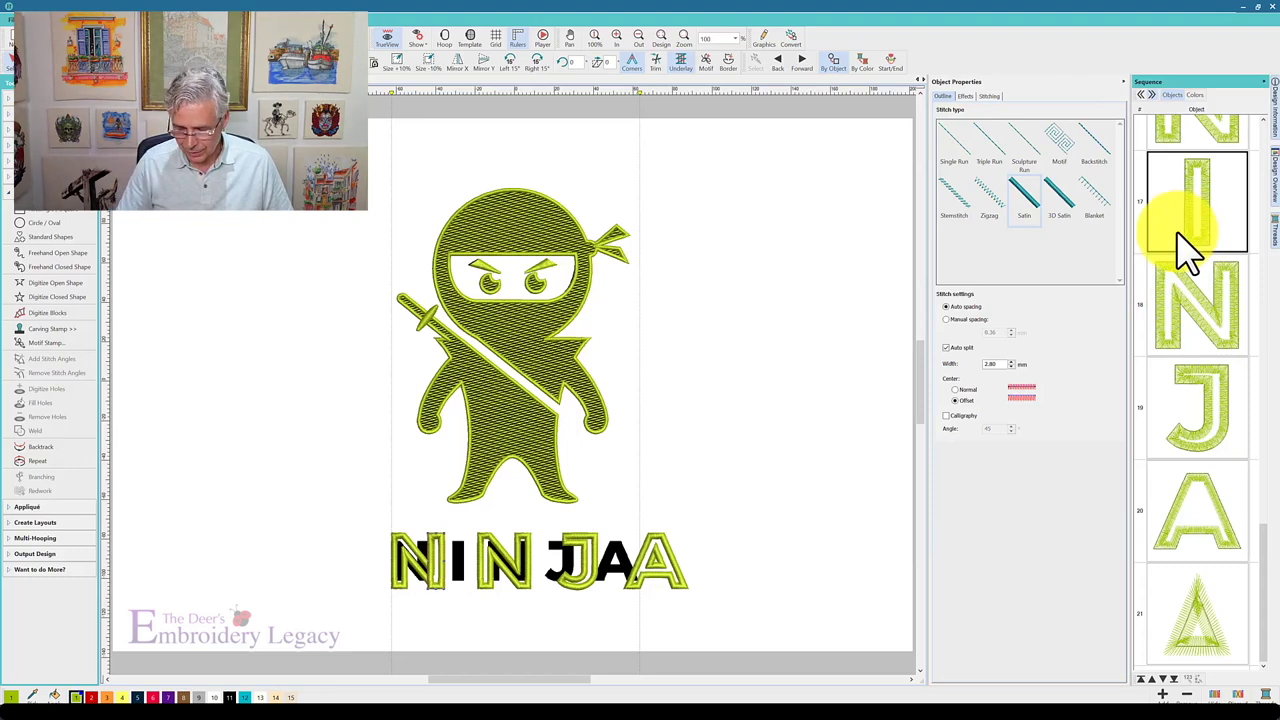
pyautogui.press('Right')
pyautogui.press('Right')
pyautogui.press('Right')
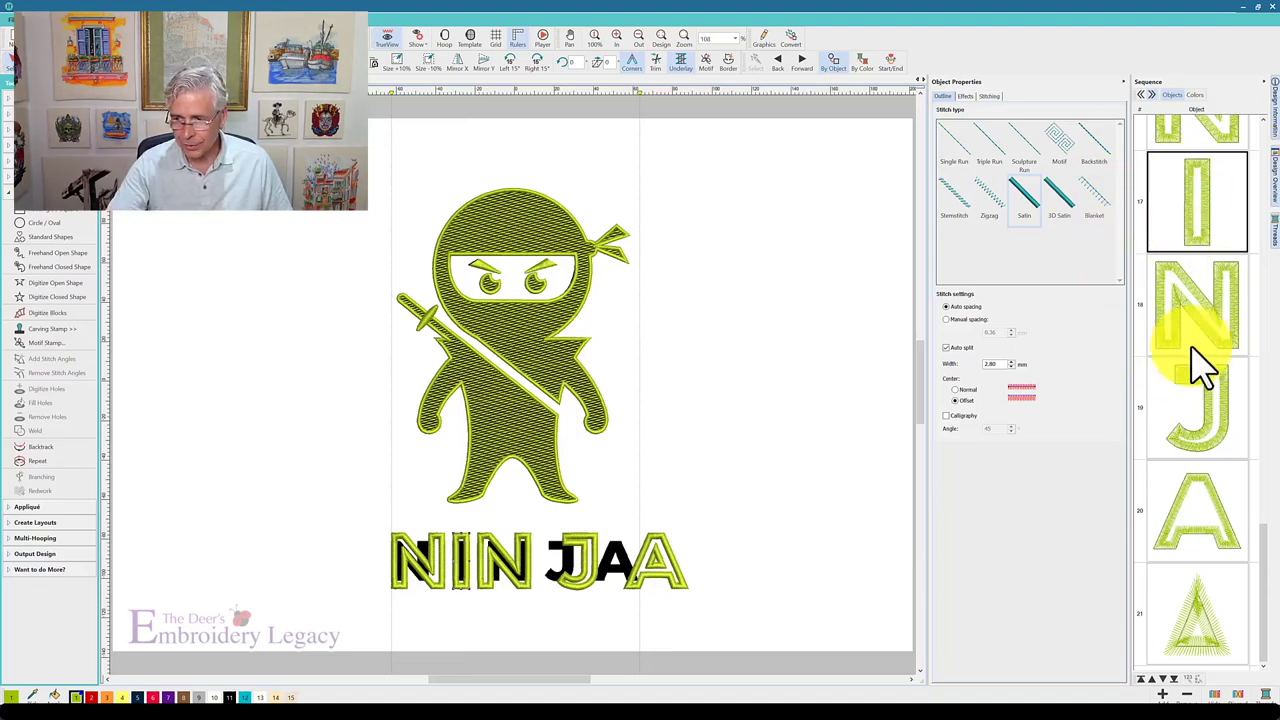
pyautogui.click(1220, 330)
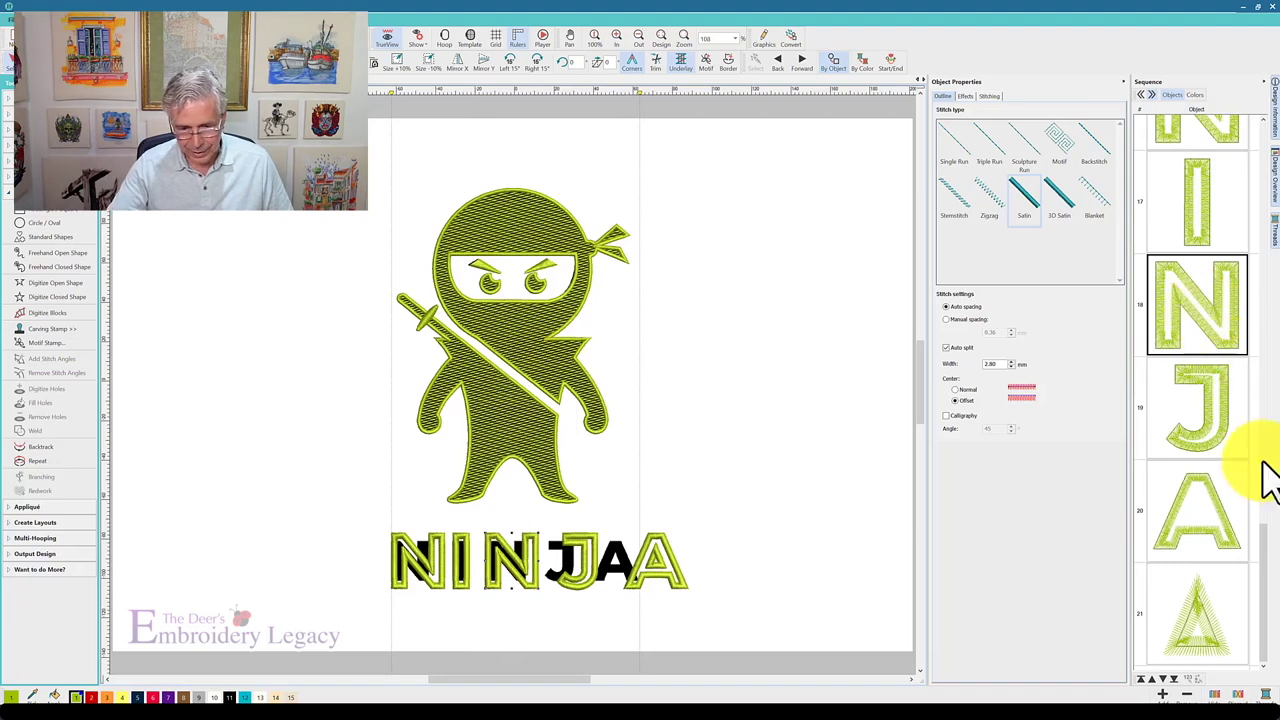
# - Move the enlarged A together with its inner triangle left until its right edge meets the right guide line
pyautogui.click(1165, 510)
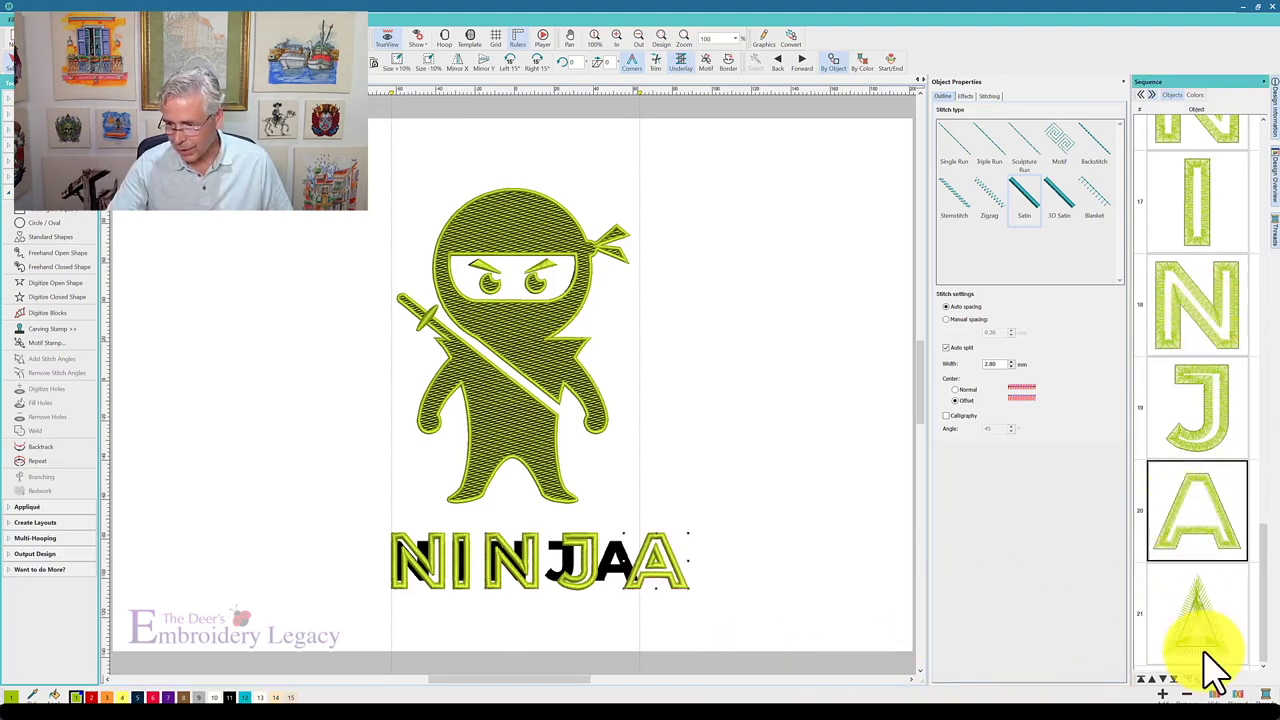
pyautogui.keyDown('ctrl'); pyautogui.click(1214, 665); pyautogui.keyUp('ctrl')
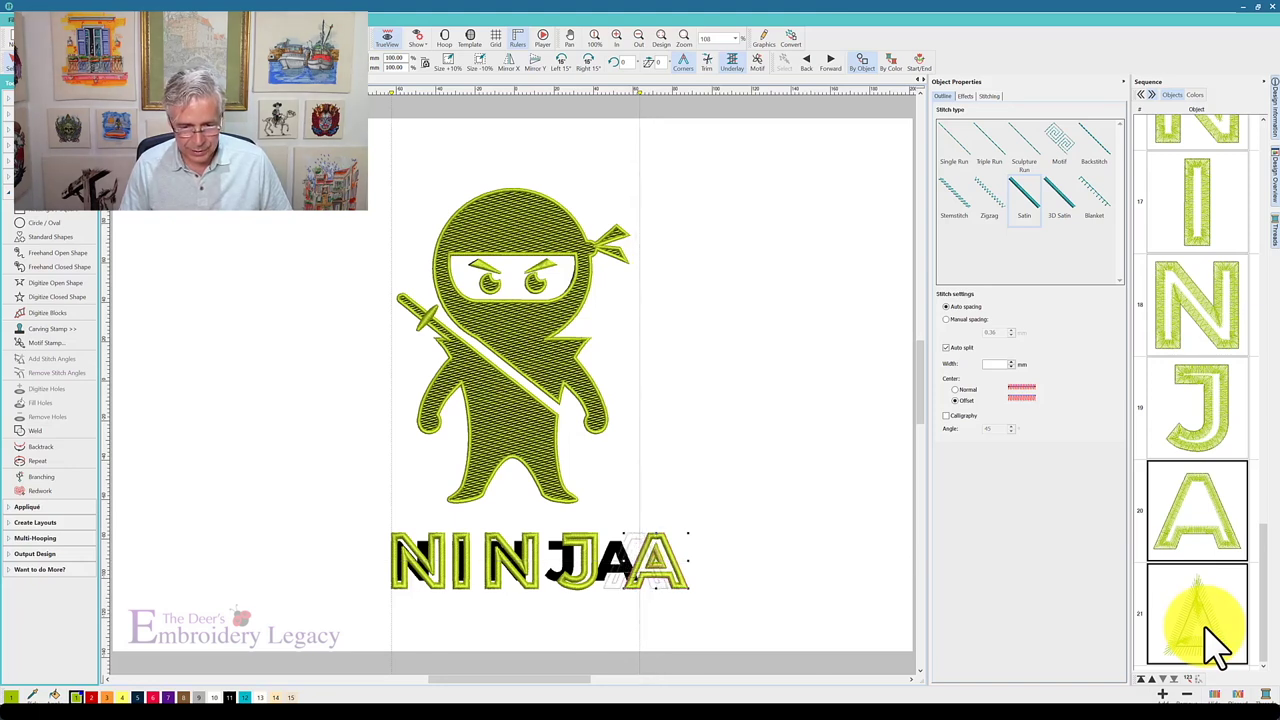
pyautogui.press('Left')
pyautogui.press('Left')
pyautogui.press('Left')
pyautogui.press('Left')
pyautogui.press('Left')
pyautogui.press('Left')
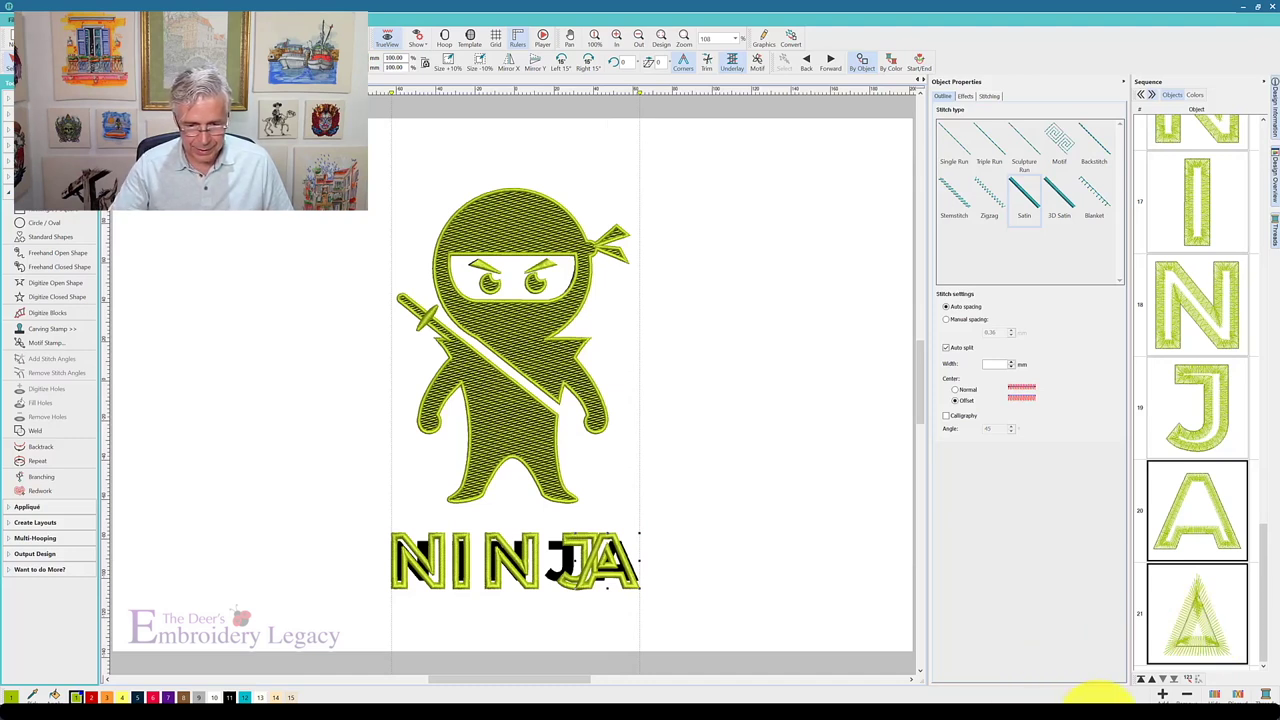
# - Move the J left beside the A, and shift the second N back left to even out the letter spacing
pyautogui.click(1225, 450)
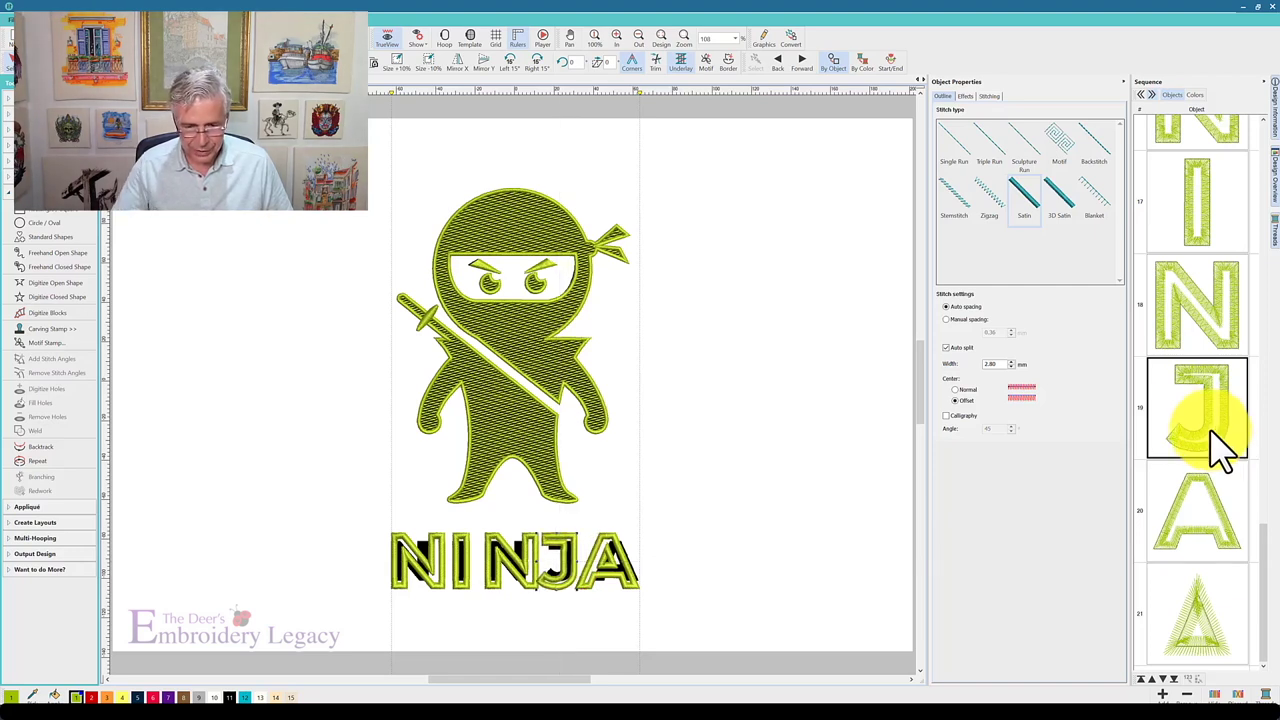
pyautogui.click(1160, 330)
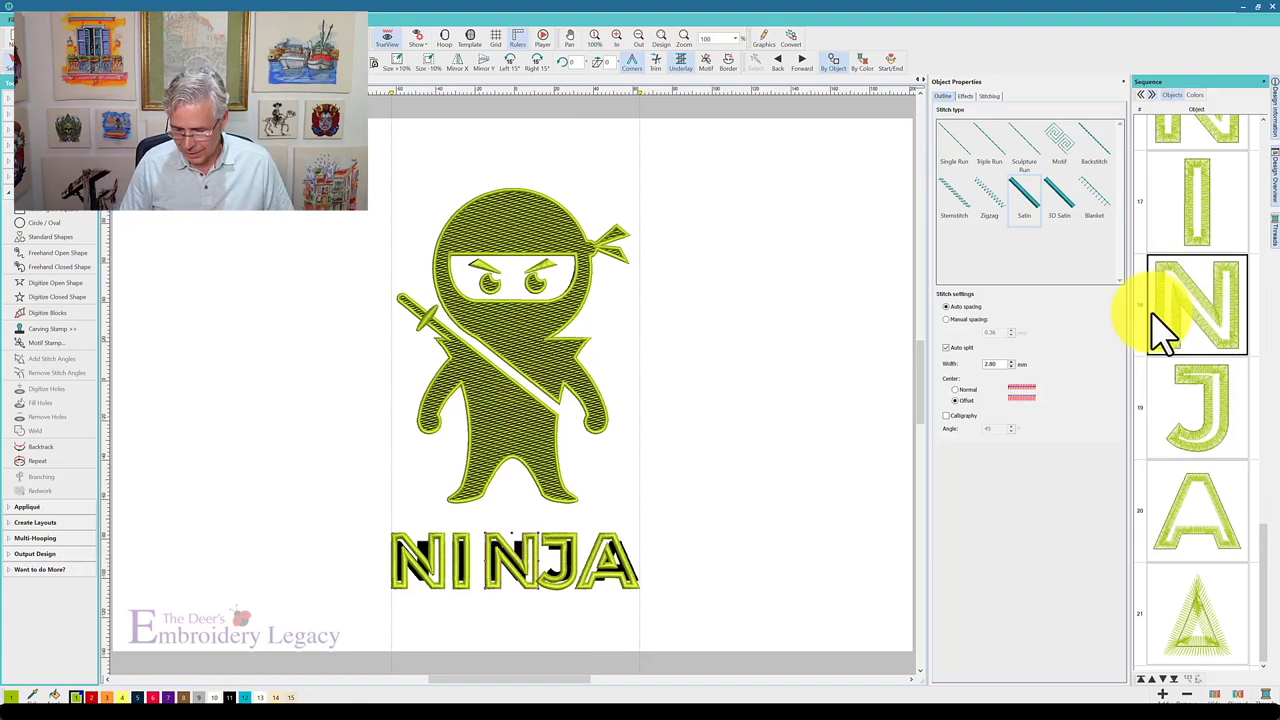
pyautogui.press('Left')
pyautogui.press('Left')
pyautogui.press('Left')
pyautogui.press('Left')
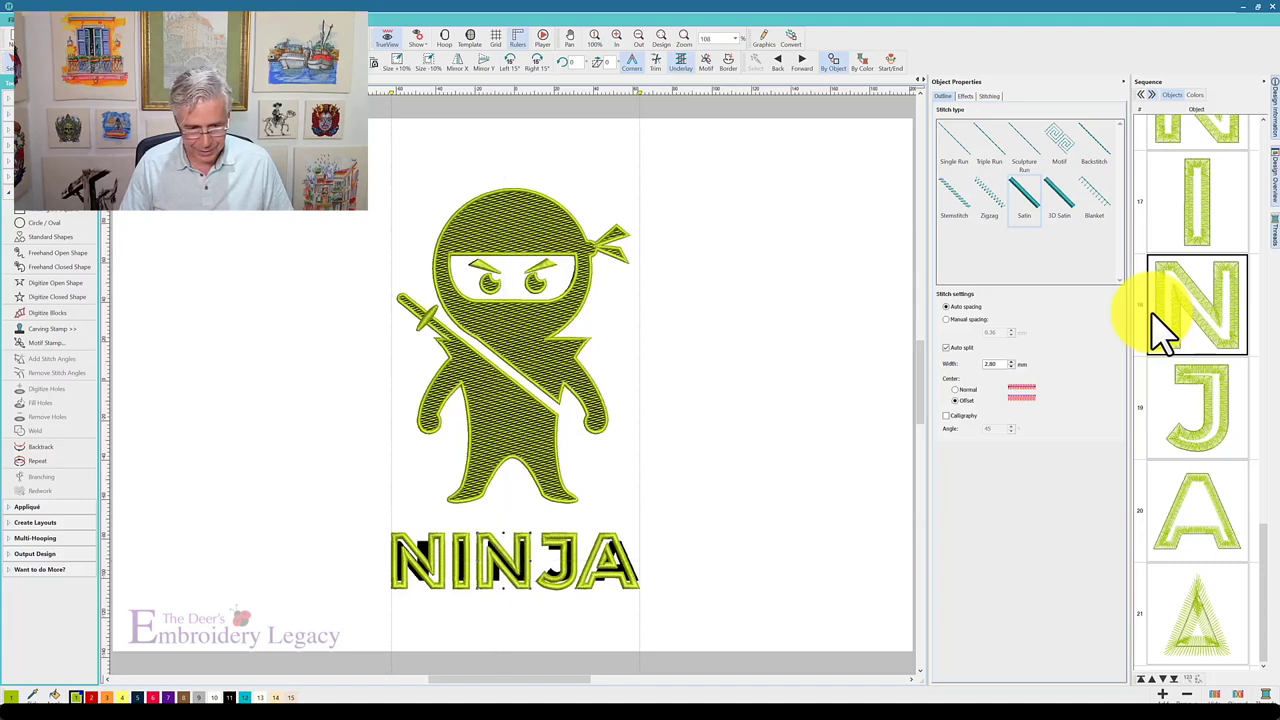
pyautogui.click(1188, 432)
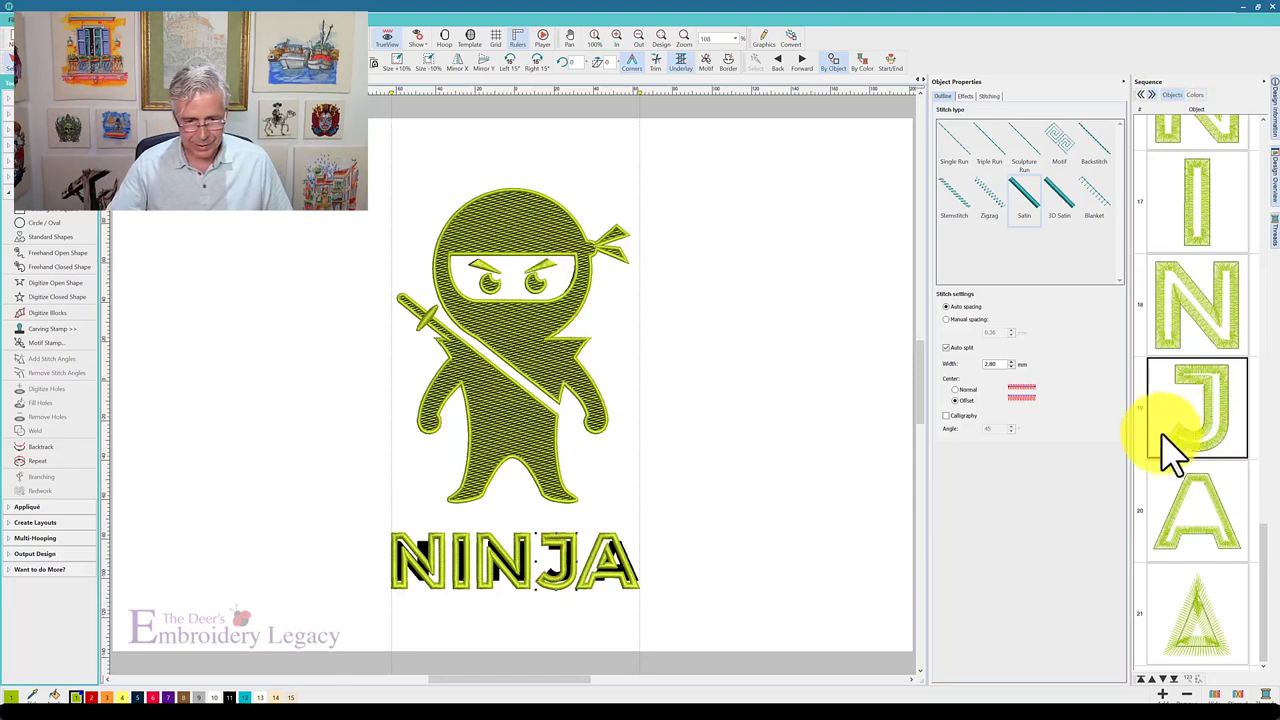
# - Select all the NINJA letter objects and move them straight up until they sit just below the ninja's feet
pyautogui.click(1222, 615)
pyautogui.keyDown('shift'); pyautogui.click(1183, 150); pyautogui.keyUp('shift')
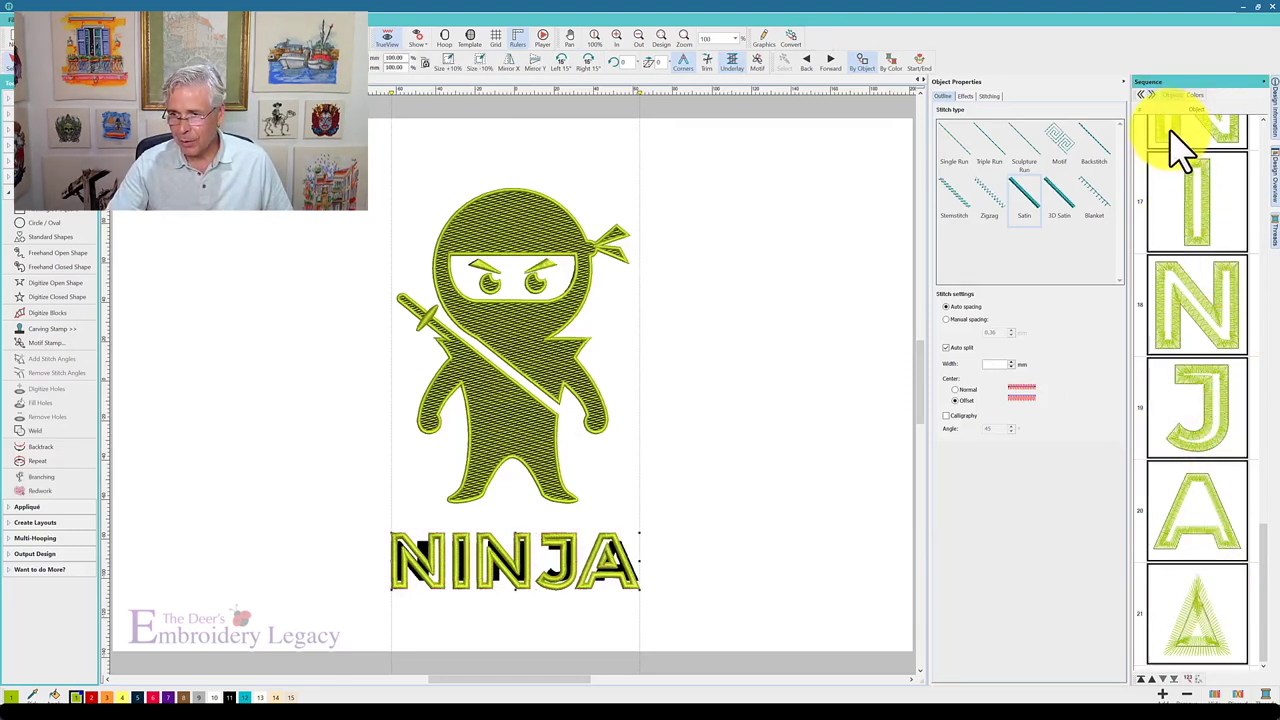
pyautogui.press('Up')
pyautogui.press('Up')
pyautogui.press('Up')
pyautogui.press('Up')
pyautogui.press('Up')
pyautogui.press('Up')
pyautogui.press('Up')
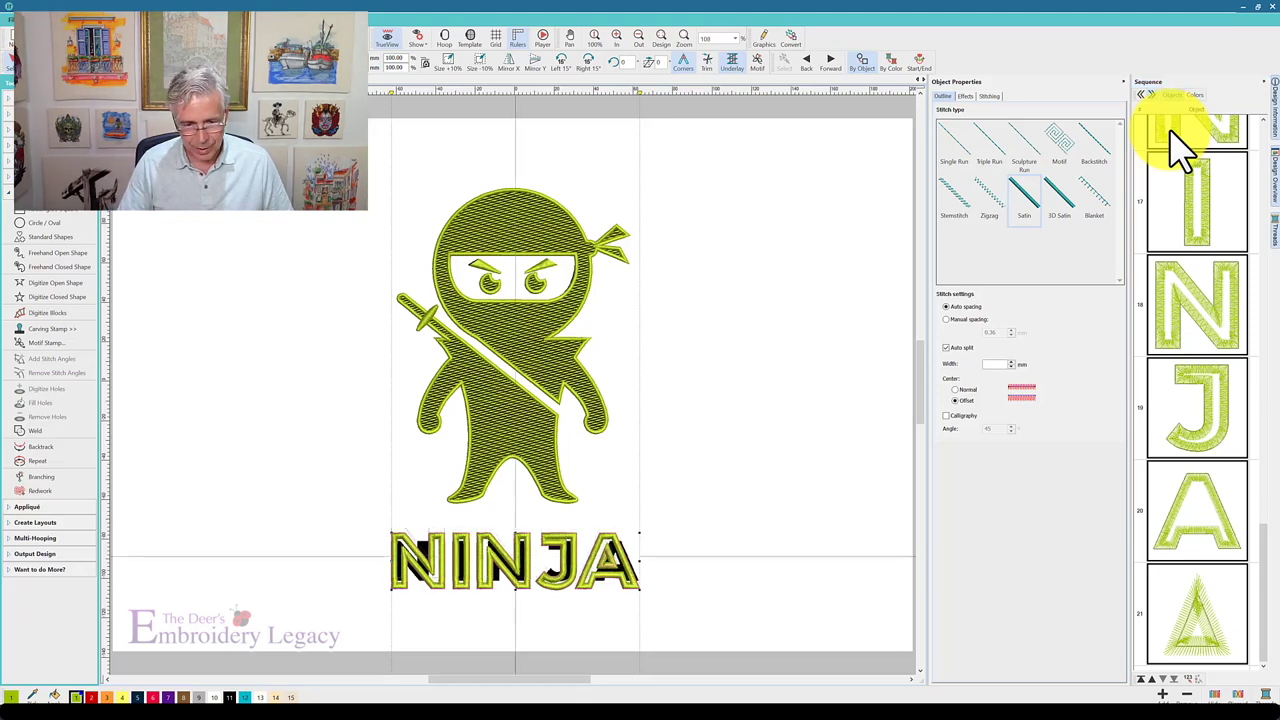
pyautogui.press('Up')
pyautogui.press('Up')
pyautogui.press('Up')
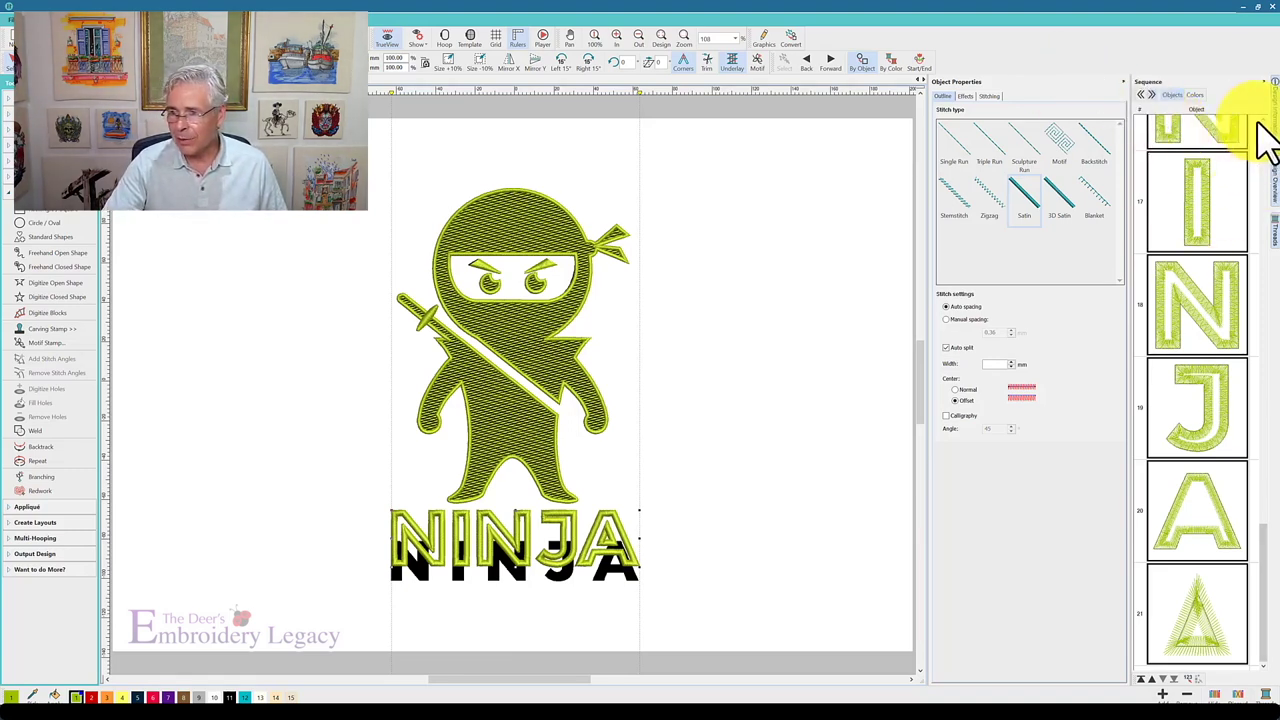
# - Give all the selected letters an Edge Run first underlay with 2.20 mm stitch length and disable the second underlay
pyautogui.moveTo(1270, 565); pyautogui.dragTo(1266, 509)
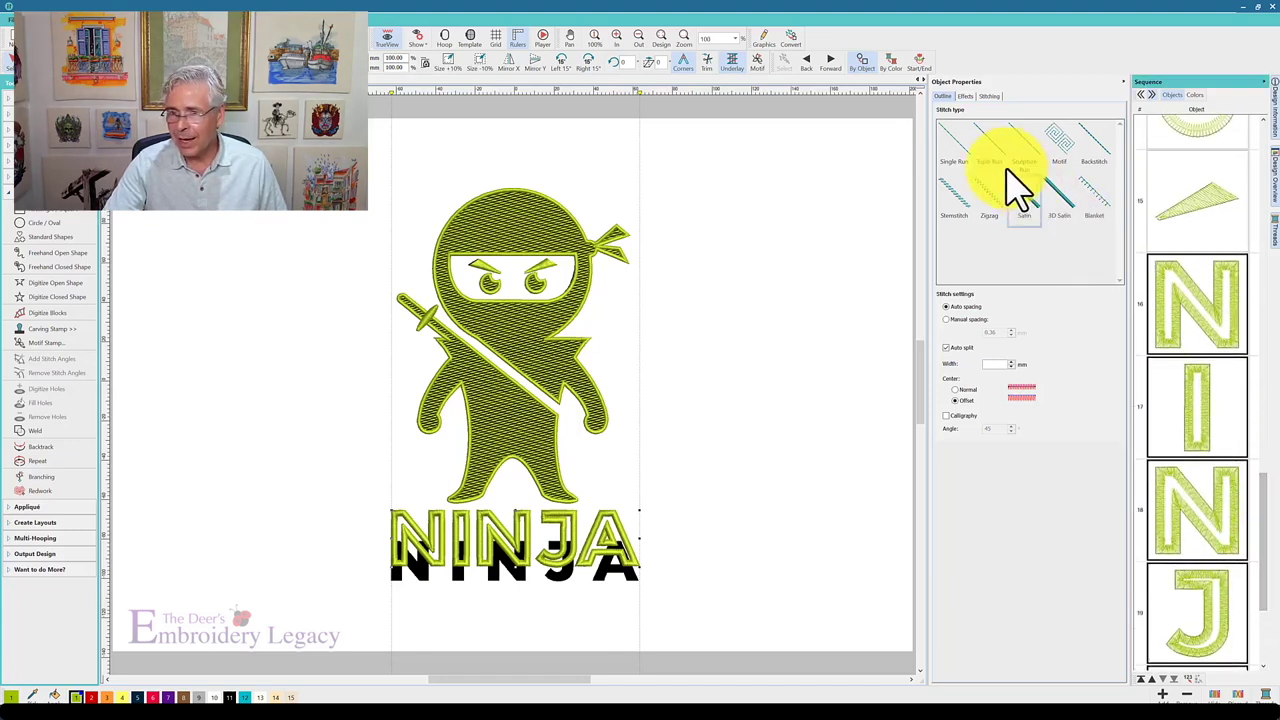
pyautogui.click(989, 96)
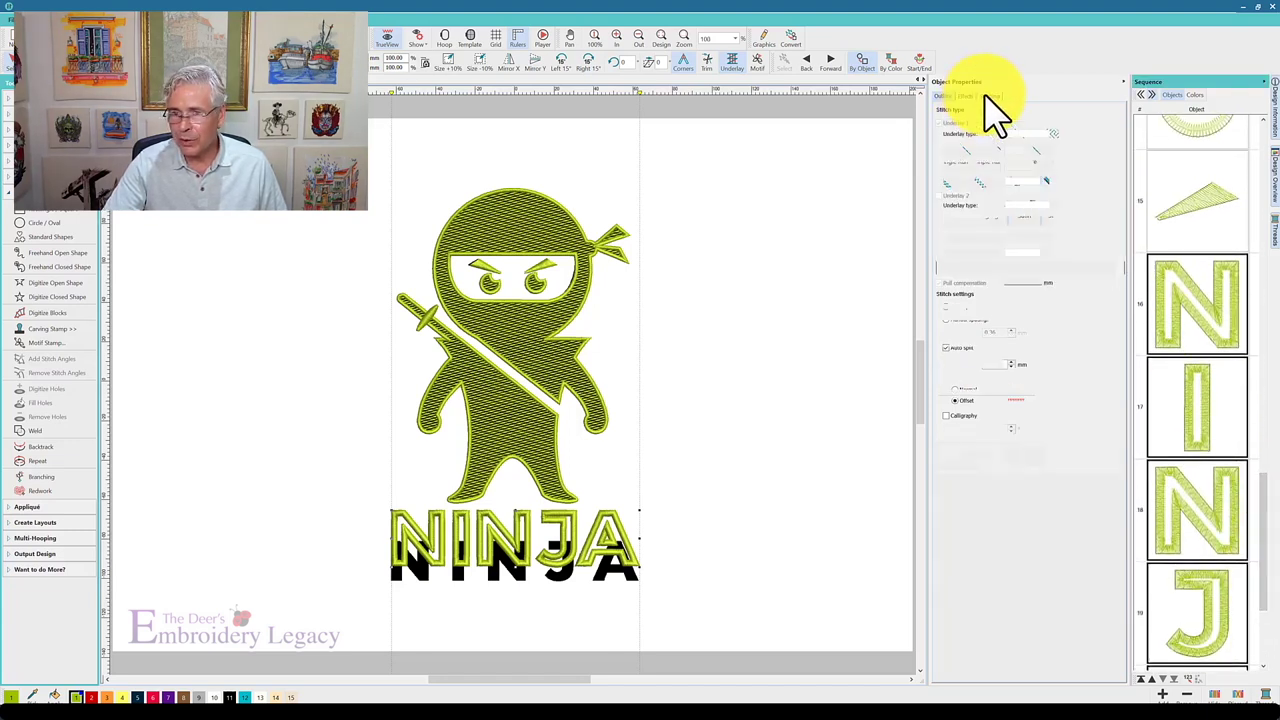
pyautogui.click(939, 123)
pyautogui.click(1054, 133)
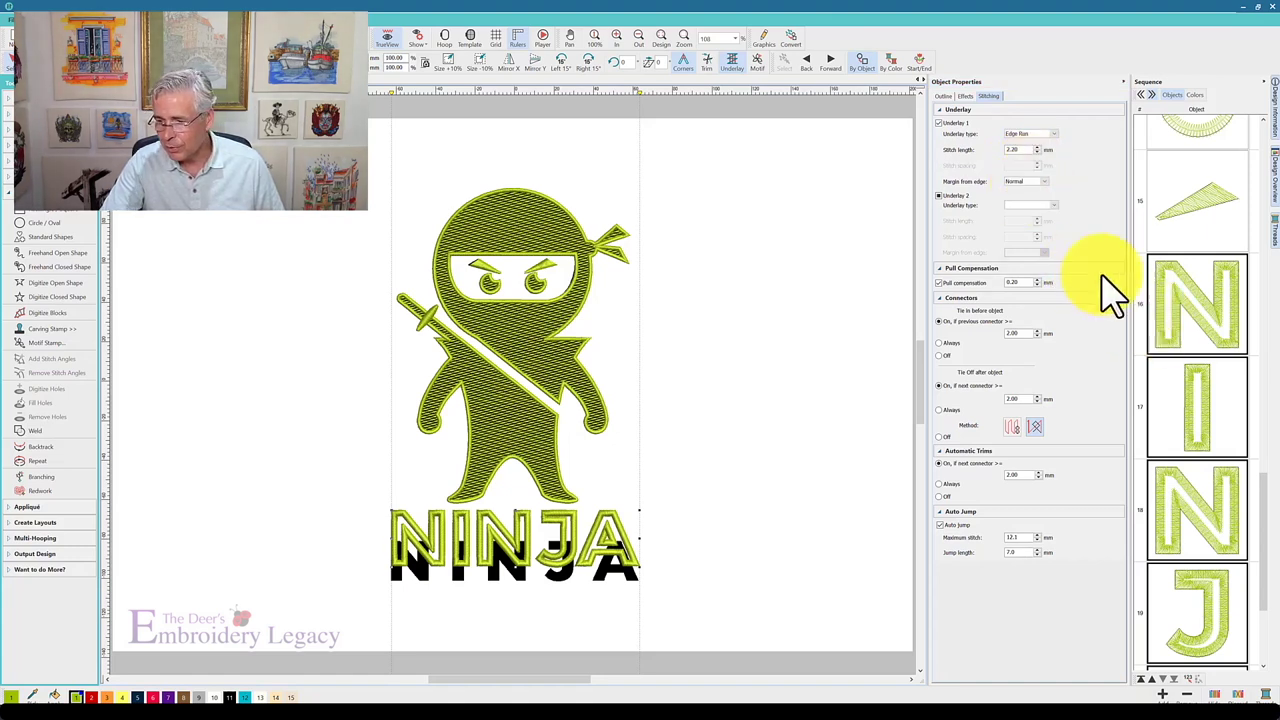
pyautogui.click(941, 196)
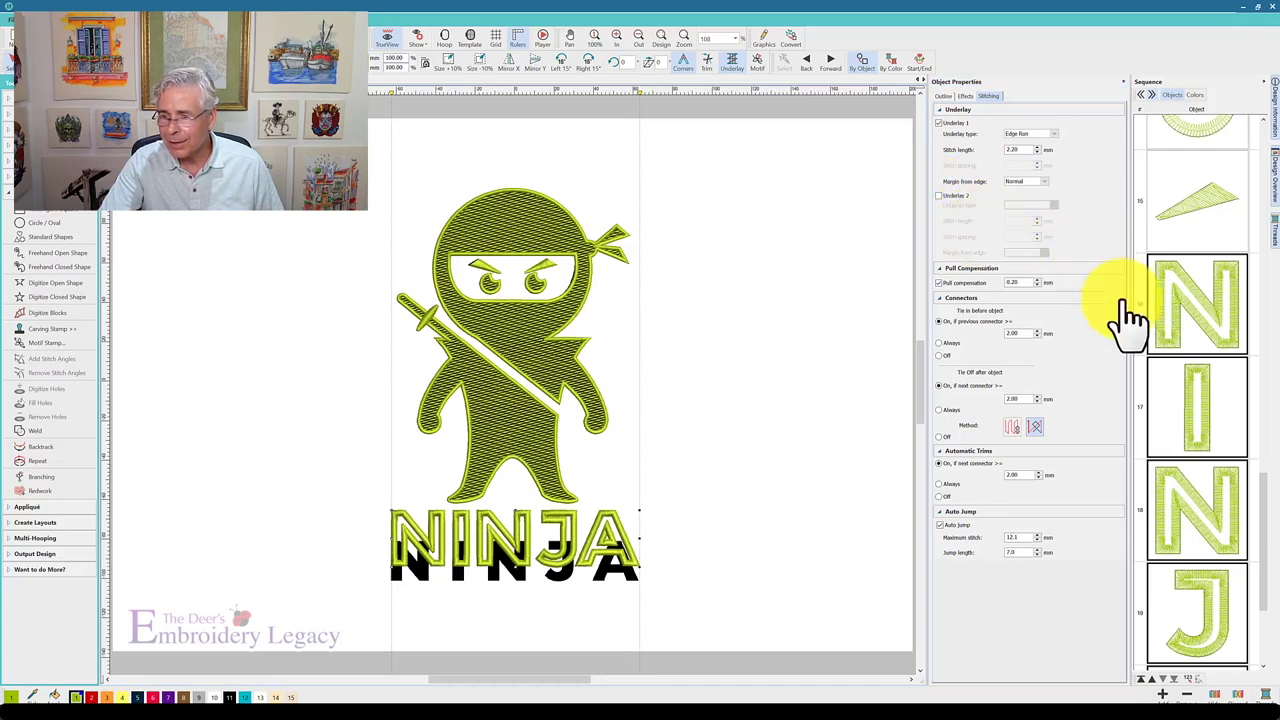
# - Check the underlay settings of the ninja's outline, clear the selection and hide the background artwork
pyautogui.click(610, 420)
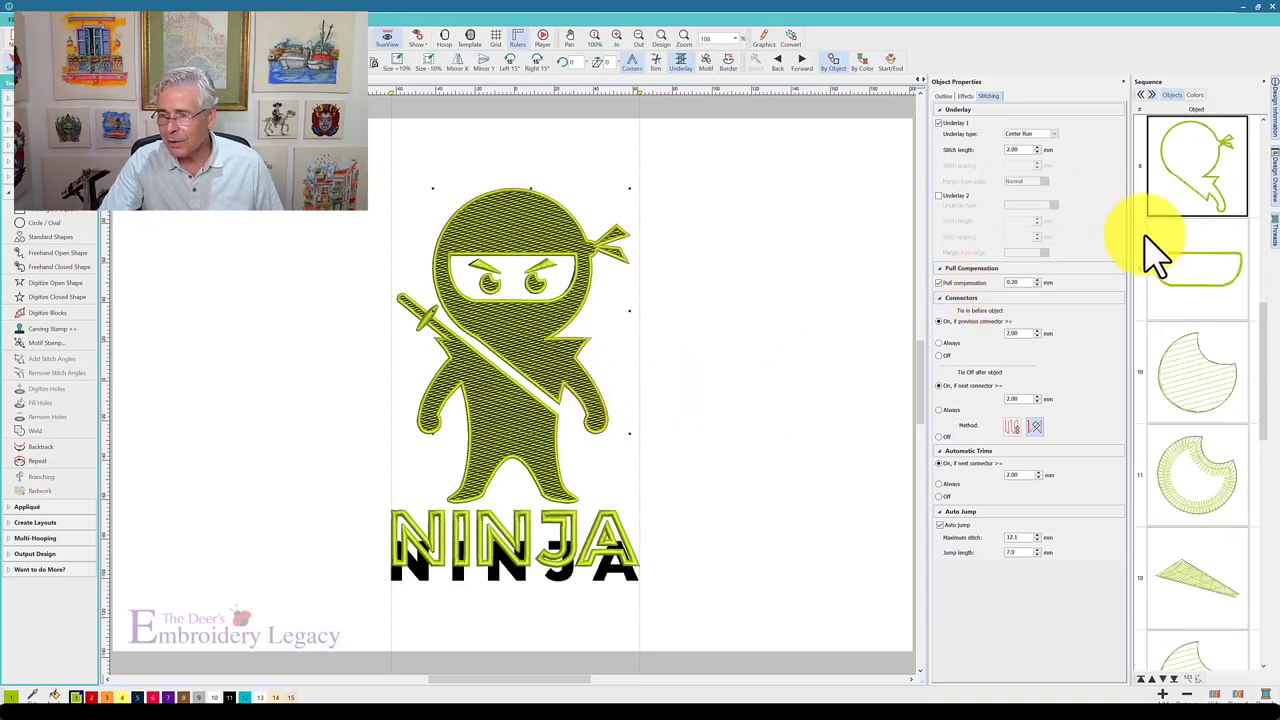
pyautogui.click(1190, 272)
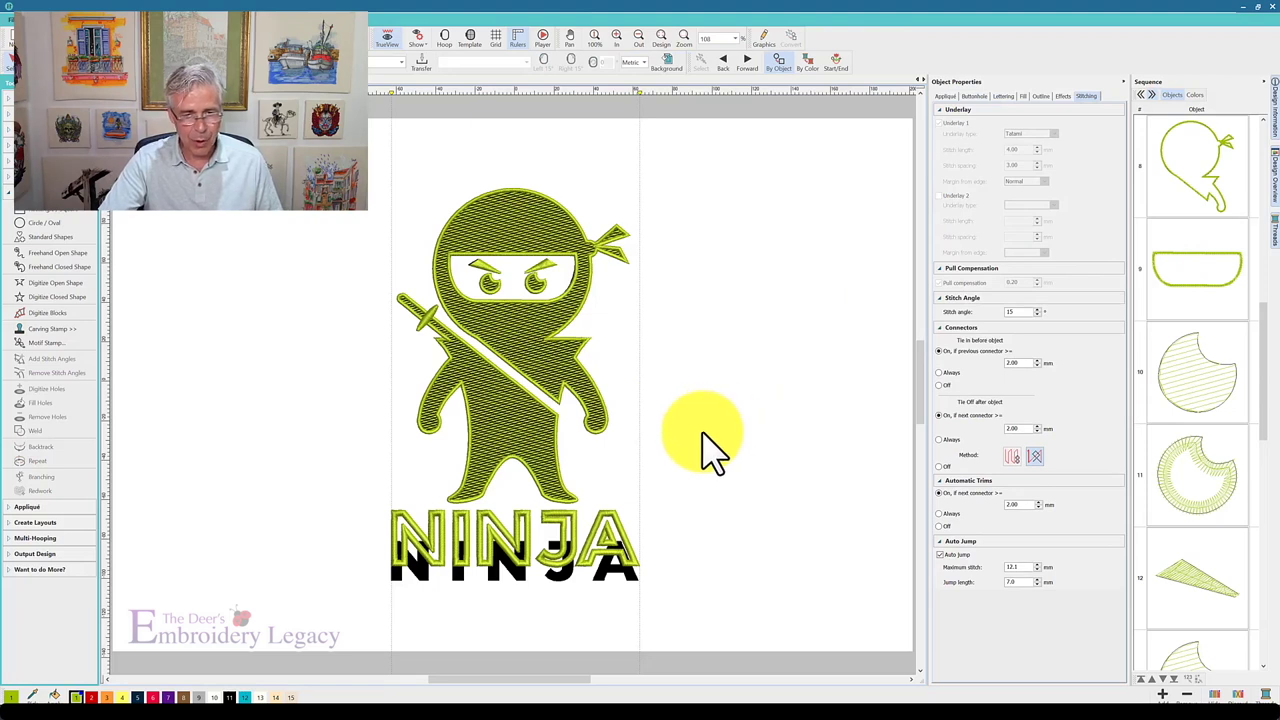
pyautogui.press('d')
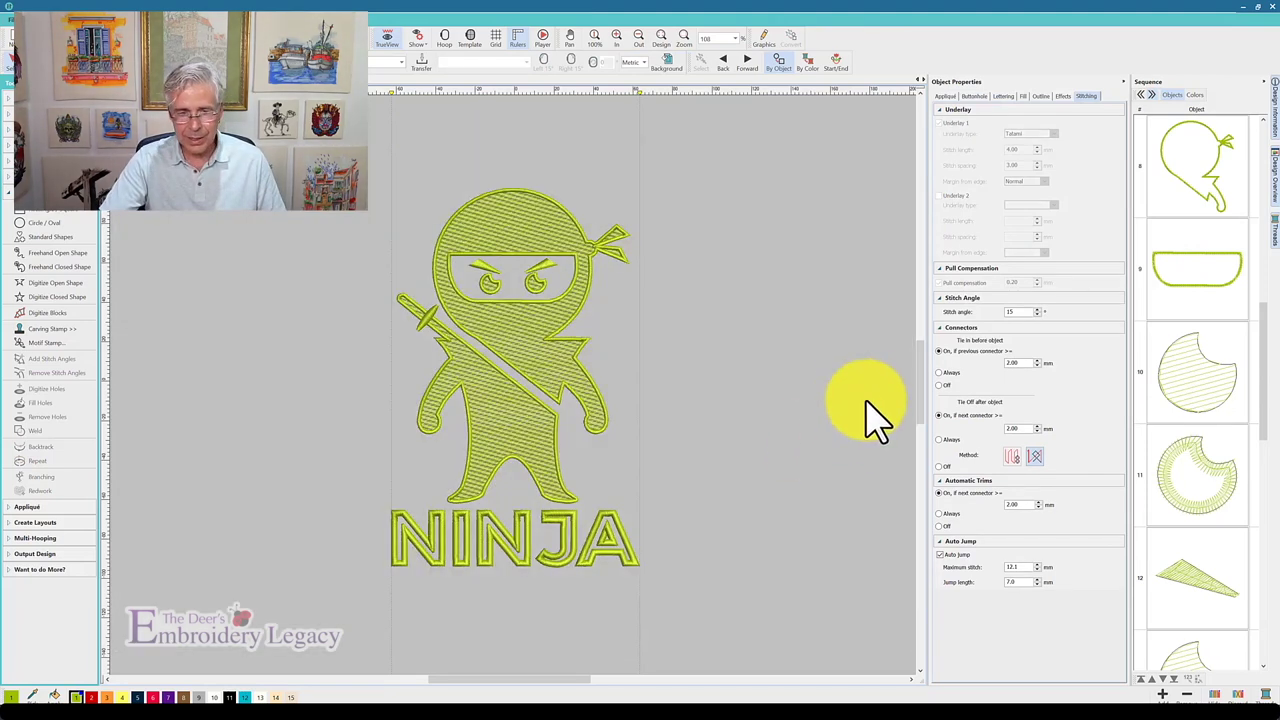